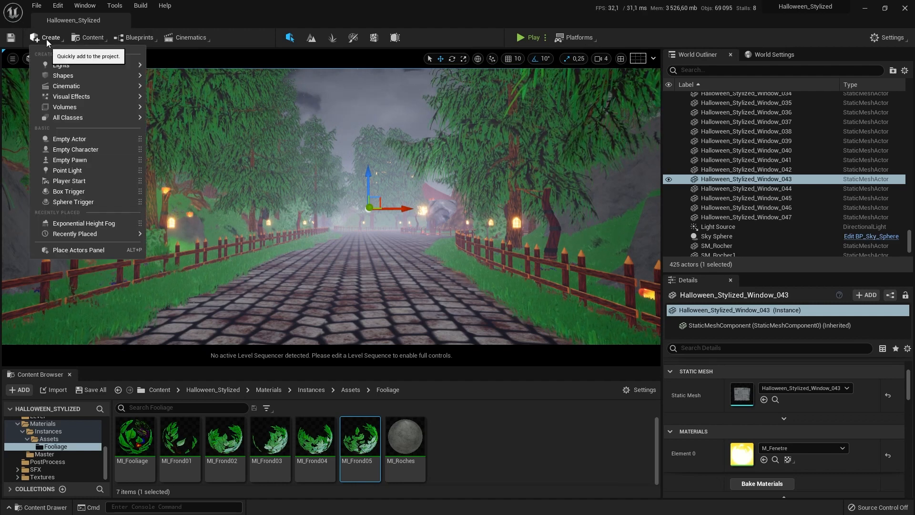
Step: Add a Post Process Volume to the level and collapse its detail categories from Lens through Post Process Volume Settings
mouse_move(73, 108)
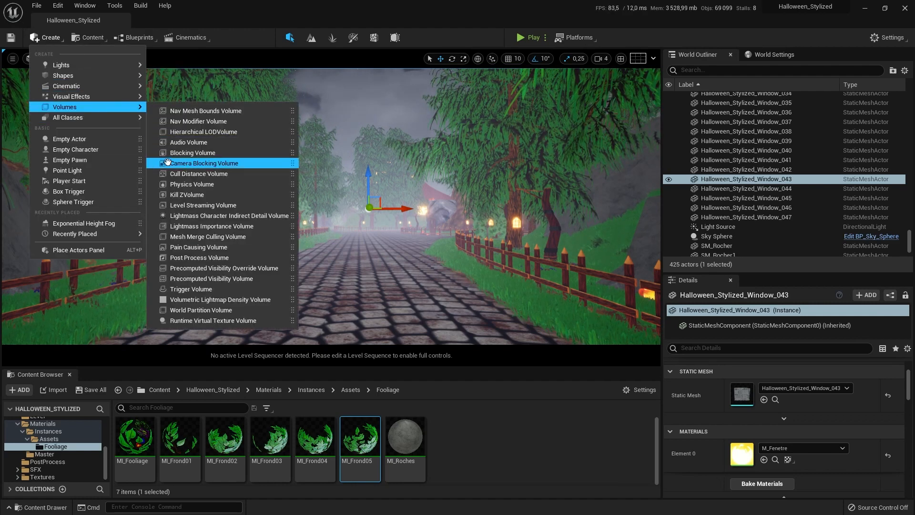
click(199, 257)
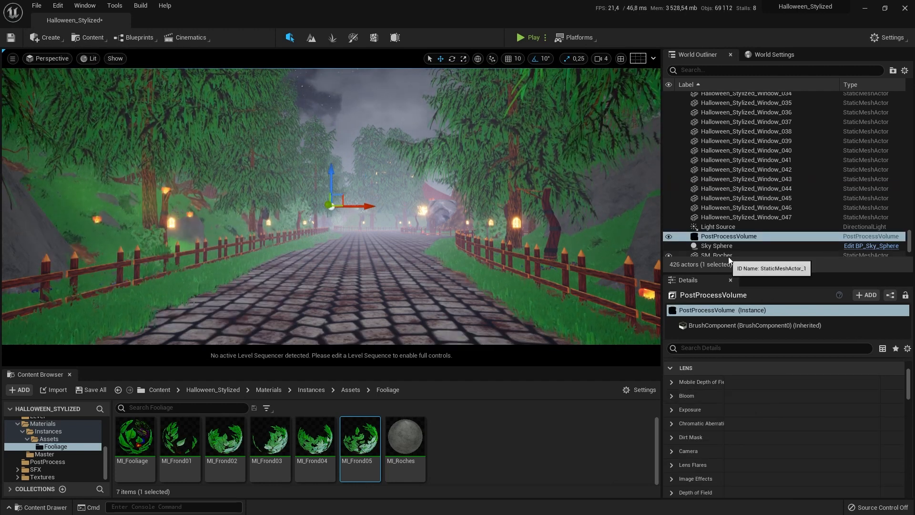
click(673, 368)
click(673, 381)
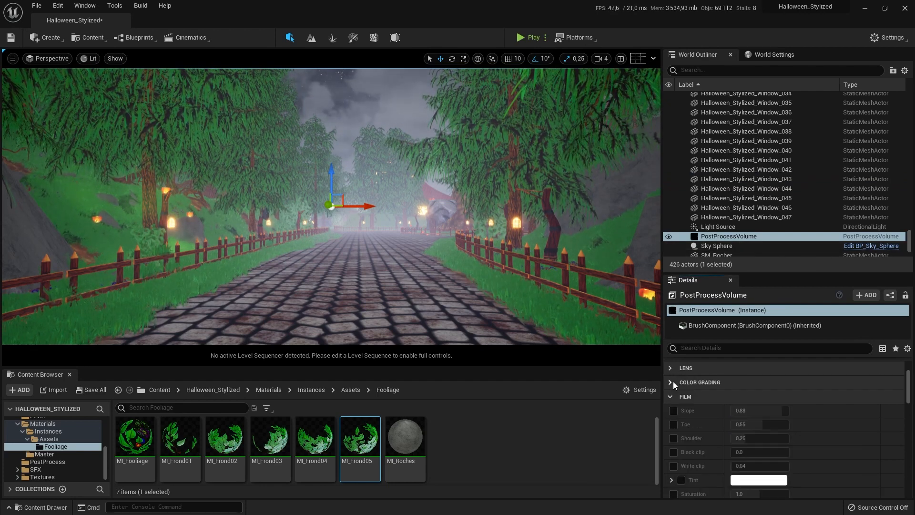
click(673, 395)
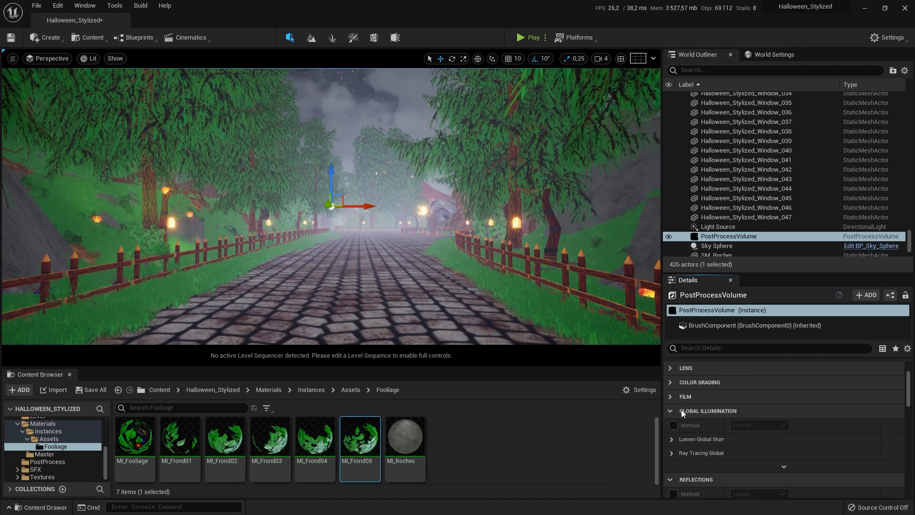
click(673, 410)
click(674, 425)
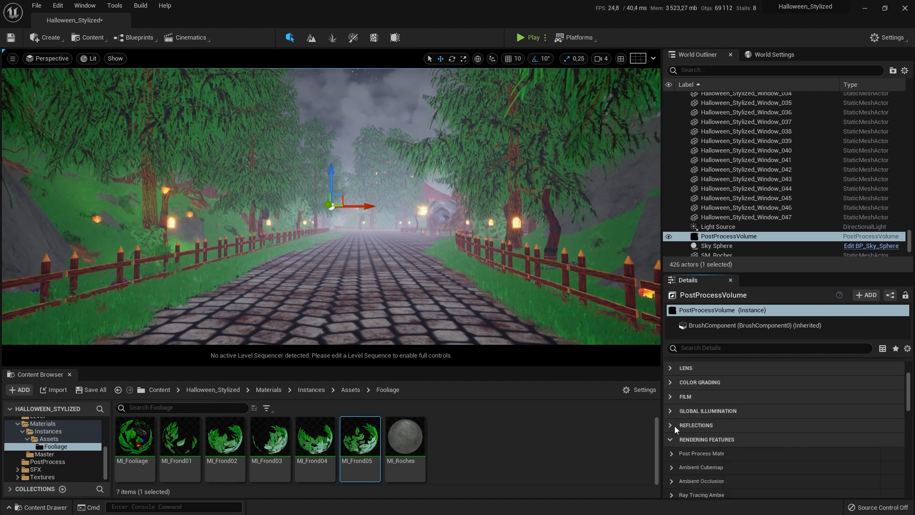
click(672, 439)
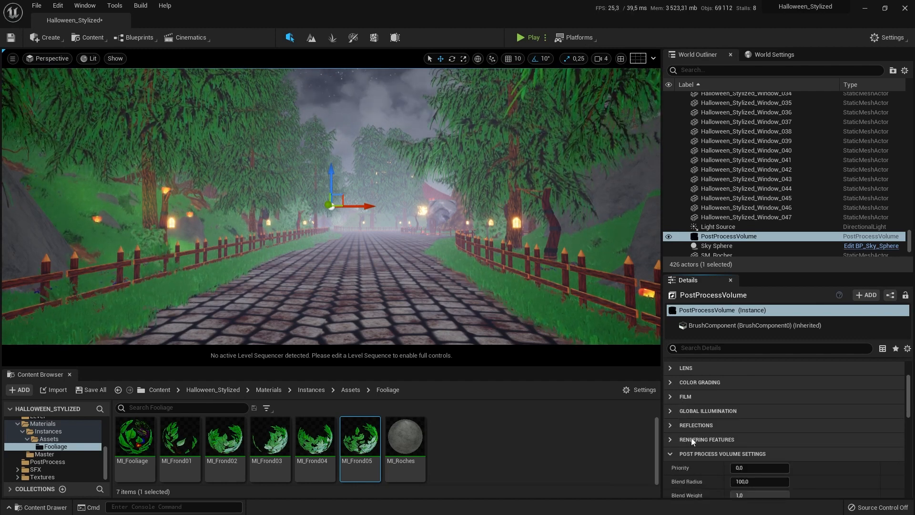
click(671, 453)
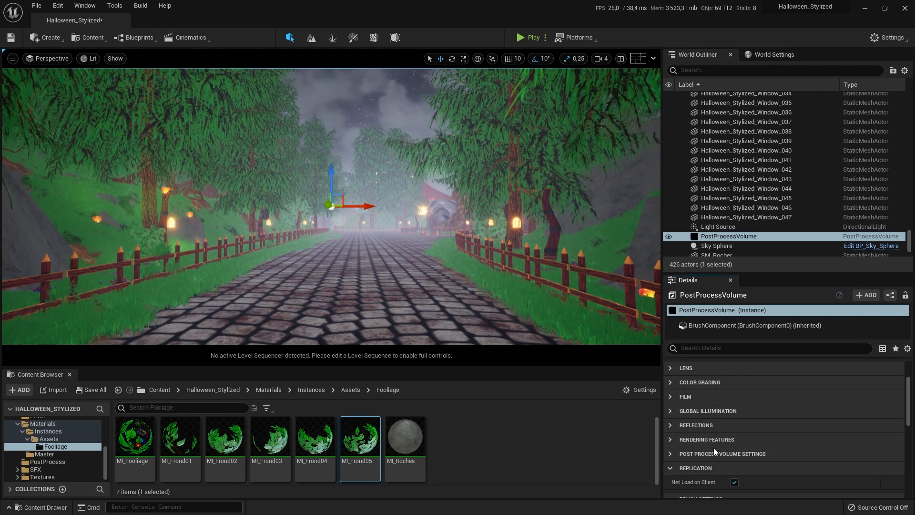
Step: Collapse the volume's Brush Settings, World Partition, HLOD, Actor and Replication categories
scroll(714, 451, down, 3)
scroll(696, 436, down, 2)
click(675, 407)
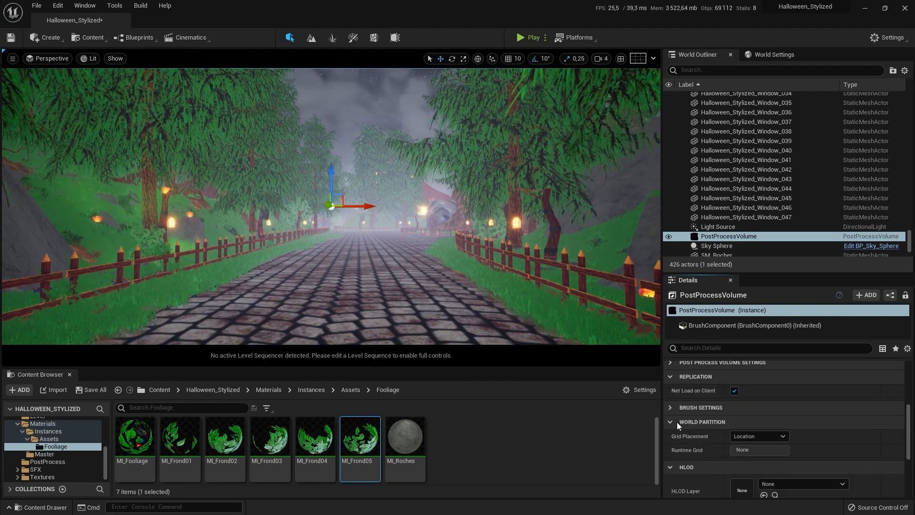
click(674, 422)
click(673, 435)
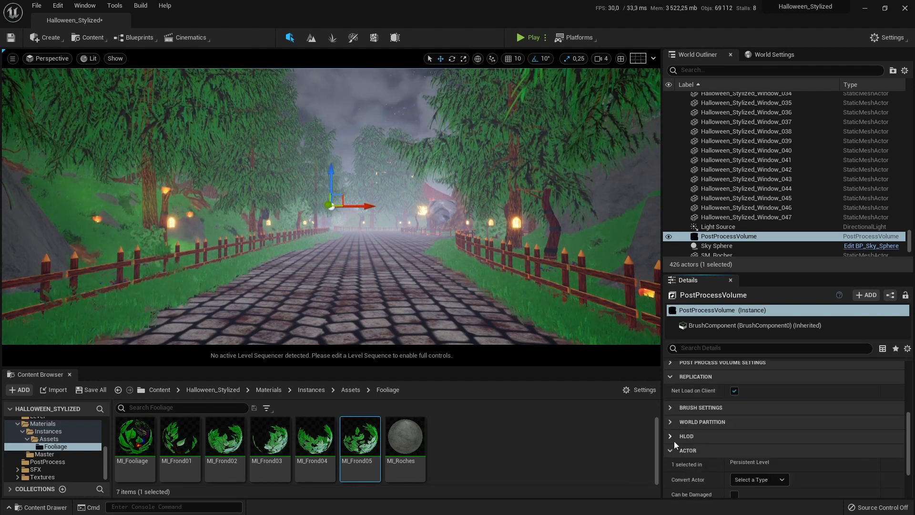
click(673, 450)
scroll(687, 419, up, 1)
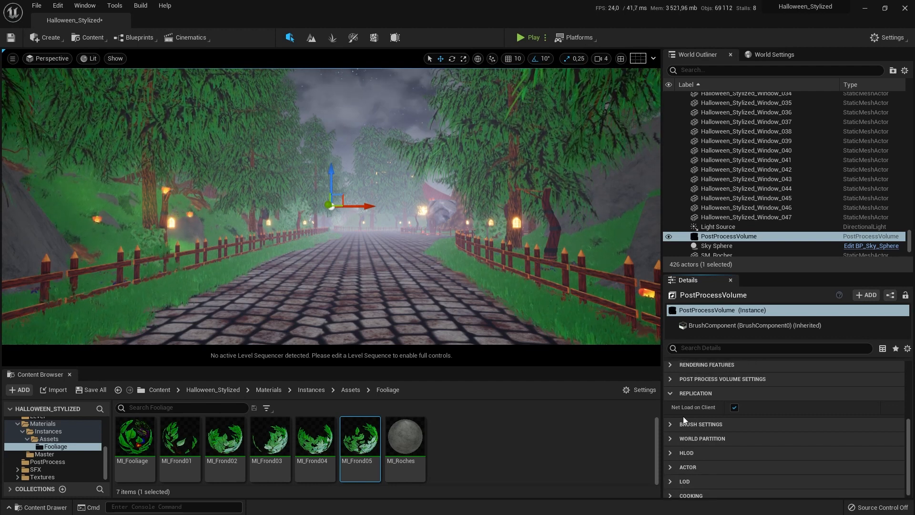
click(691, 392)
Step: Enable Infinite Extent (Unbound) in the Post Process Volume Settings and collapse that category again
click(673, 378)
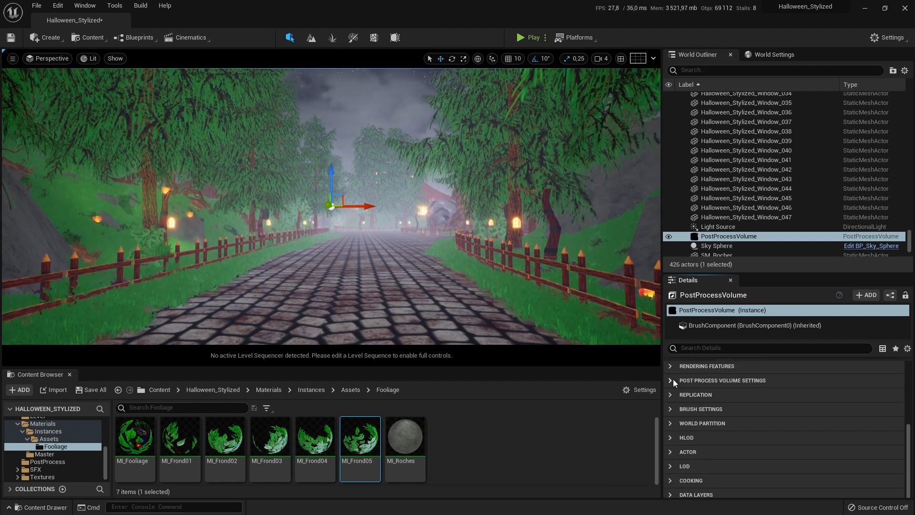
scroll(711, 425, down, 1)
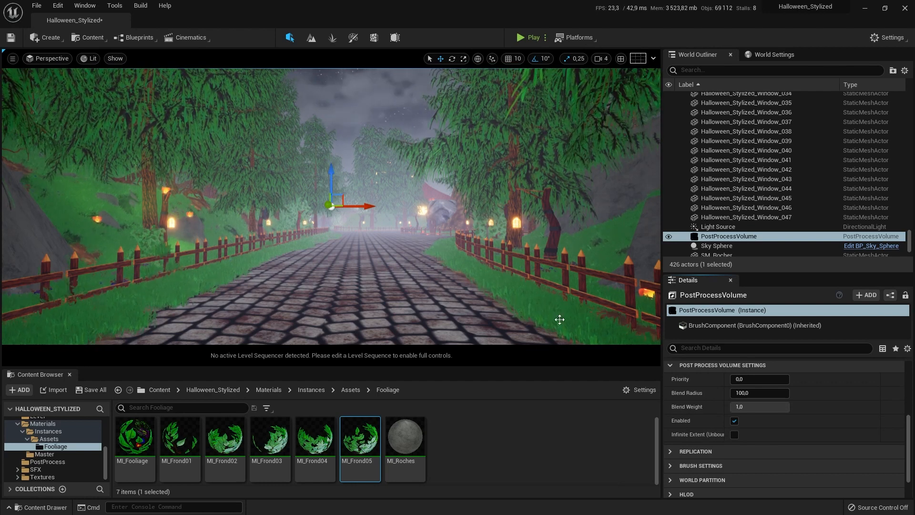
click(735, 434)
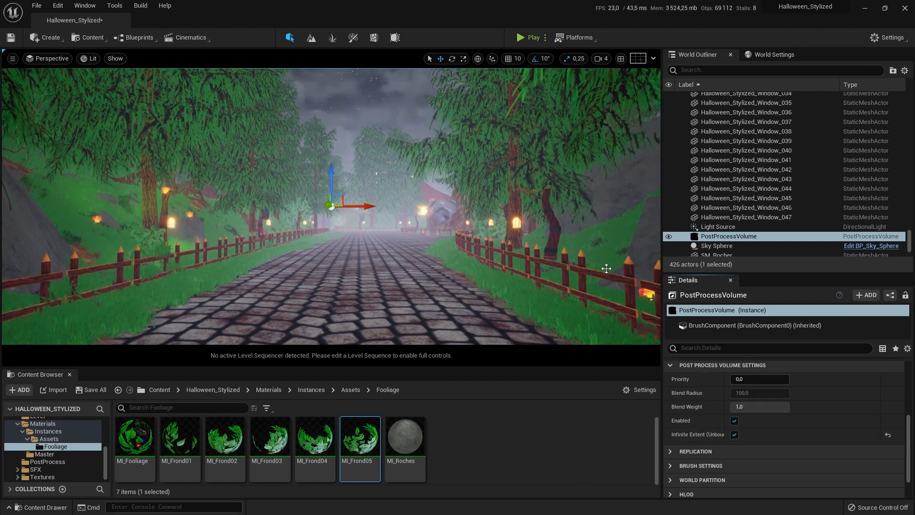
scroll(741, 399, up, 3)
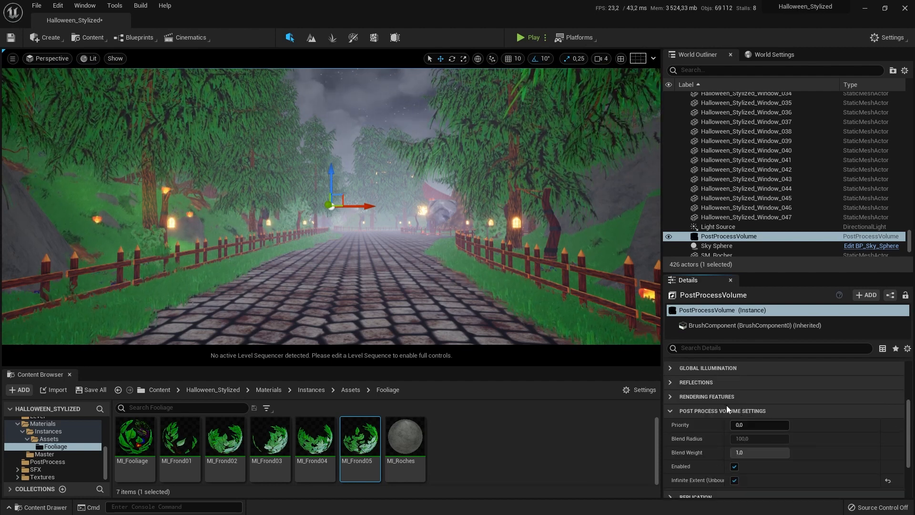
click(670, 411)
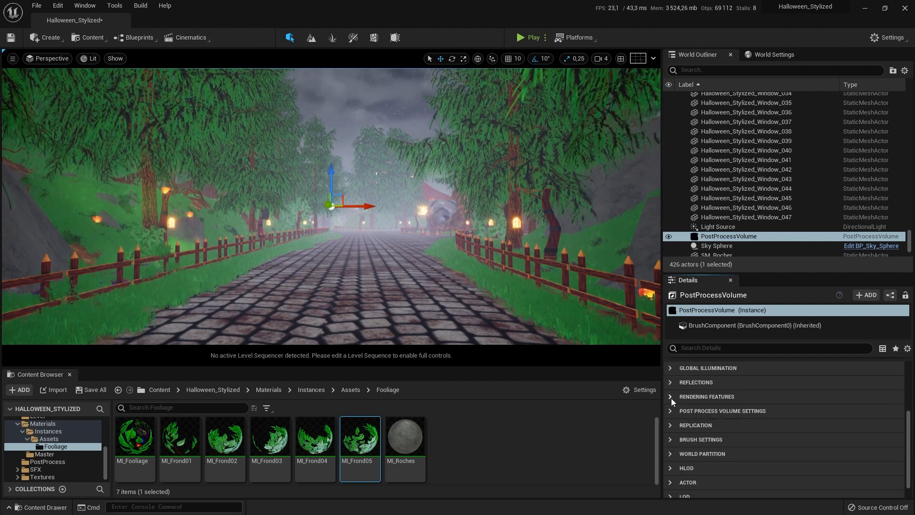
Step: Expand Rendering Features and examine its Post Process Materials and Ambient Cubemap settings
click(671, 397)
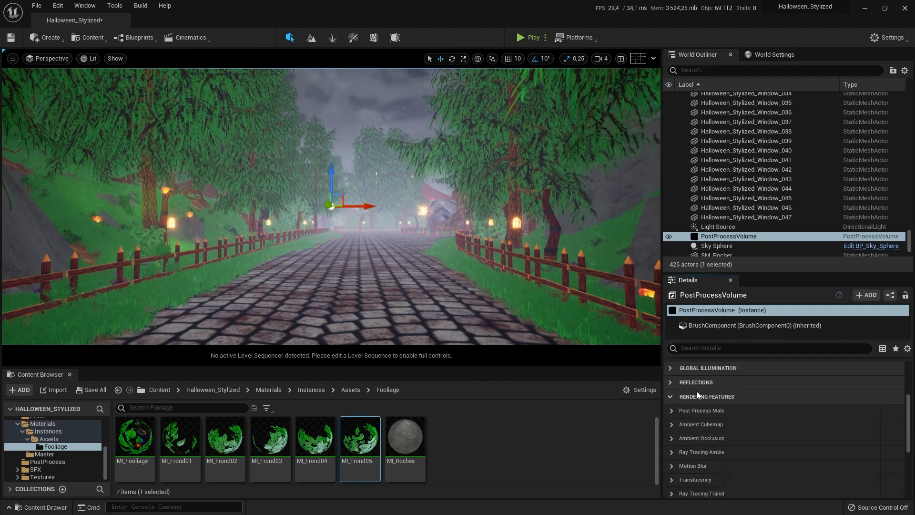
click(672, 412)
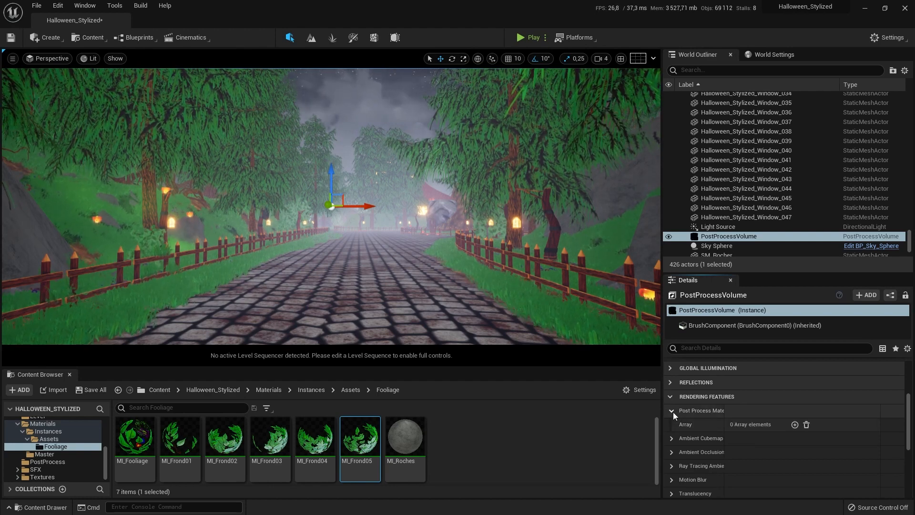
click(672, 412)
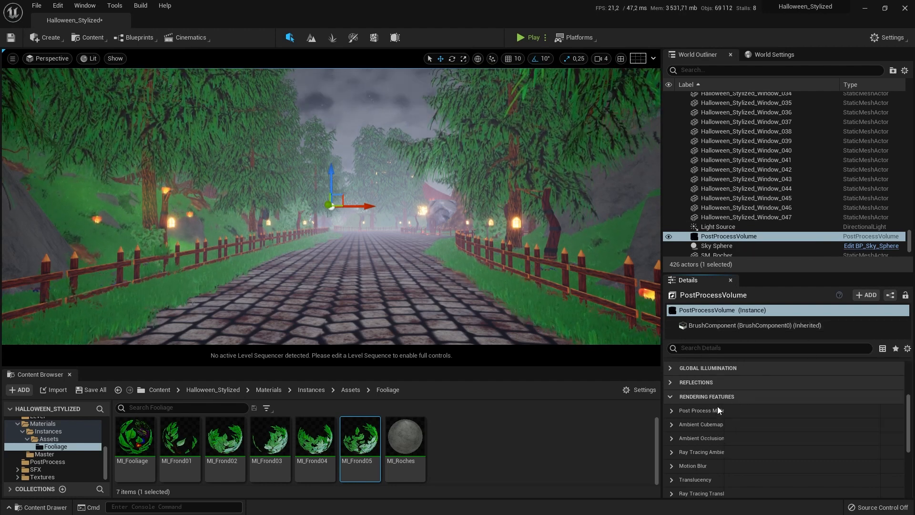
click(670, 424)
scroll(719, 421, down, 1)
scroll(720, 422, down, 1)
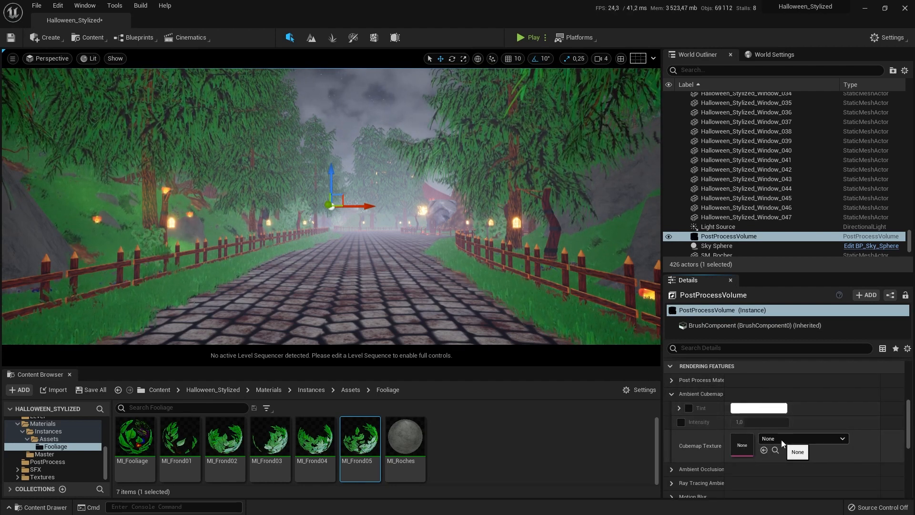
click(781, 440)
click(727, 439)
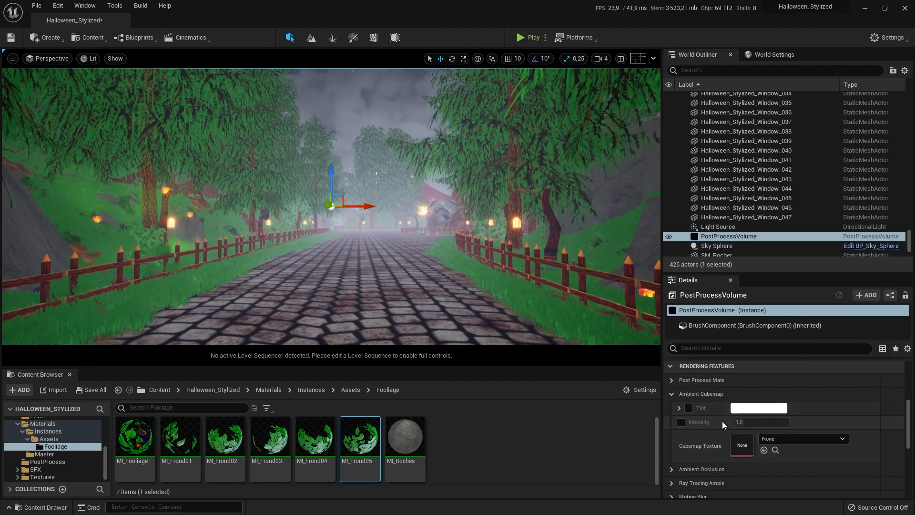
click(674, 394)
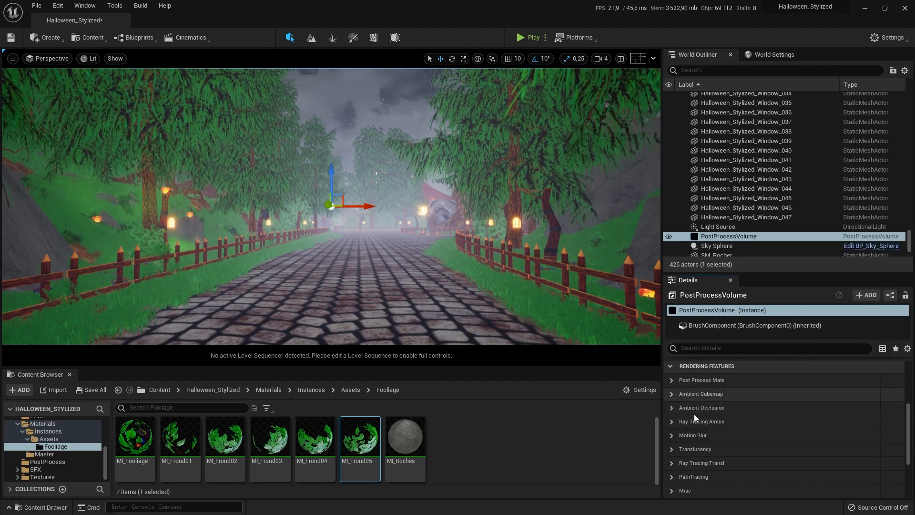
Step: Override the Ambient Occlusion settings with an Intensity of 1.0 and a Radius of 500
click(672, 408)
click(682, 422)
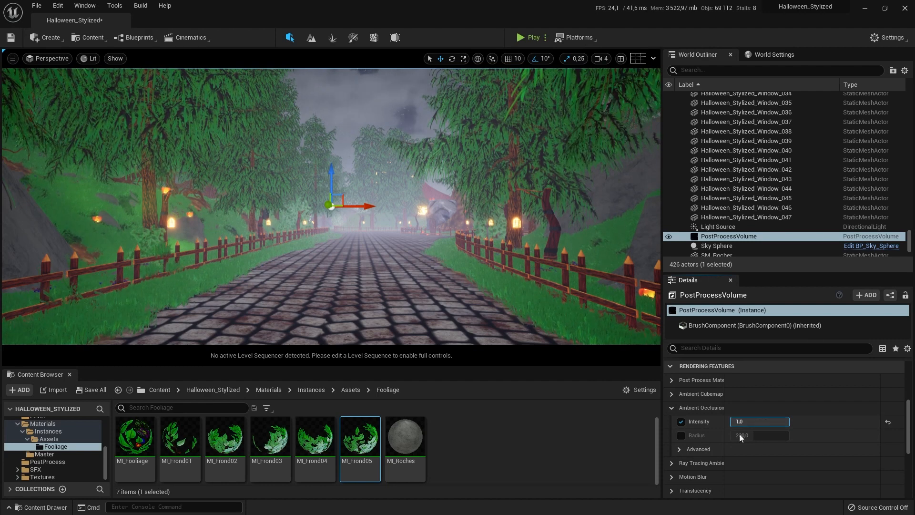
click(681, 437)
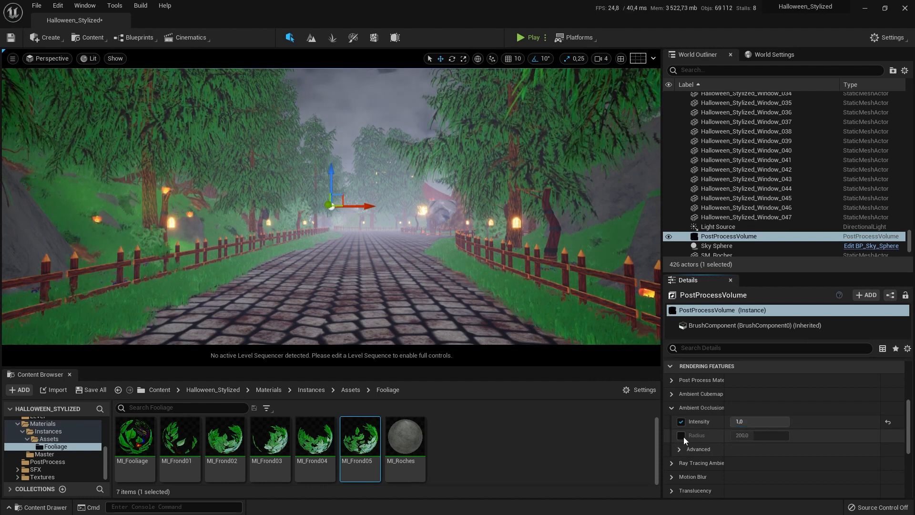
drag(747, 436, 792, 435)
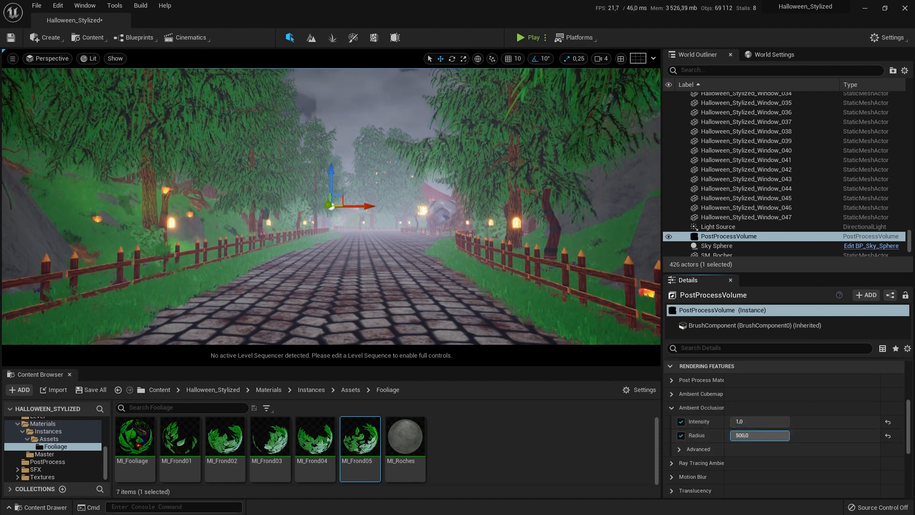
Step: Enable the advanced Ambient Occlusion overrides for Static Fraction, Radius in WorldSpace, Fade Out Distance and Fade Out Radius
click(682, 448)
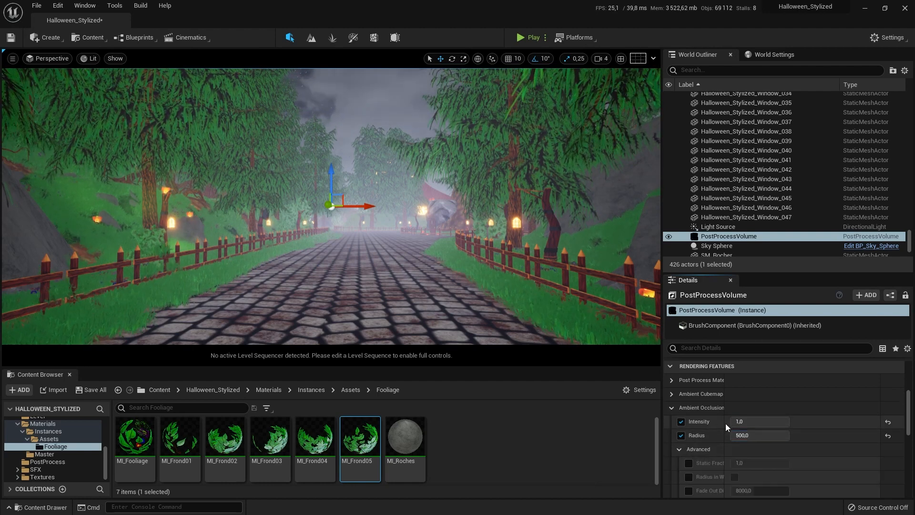
scroll(725, 423, down, 2)
click(688, 433)
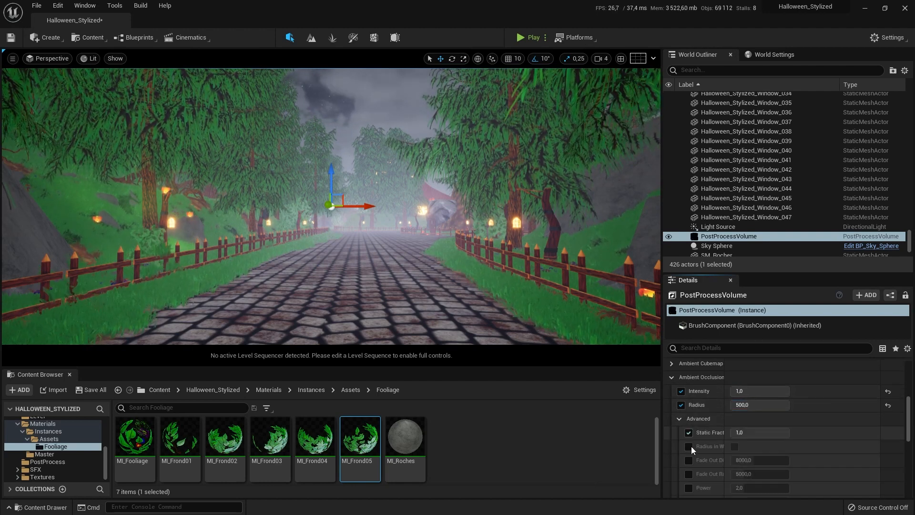
click(688, 448)
click(689, 460)
click(690, 474)
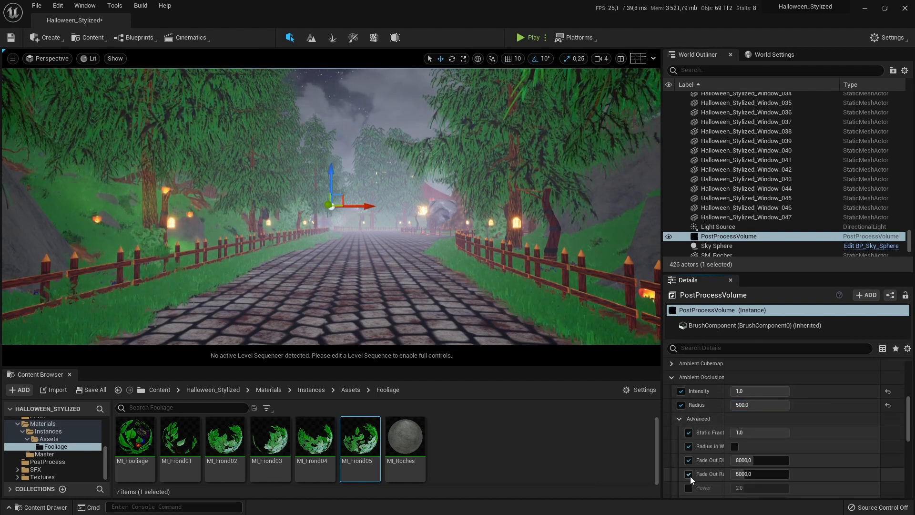
Step: Enable the Ambient Occlusion Power override and set it to 8
click(690, 485)
scroll(711, 439, down, 3)
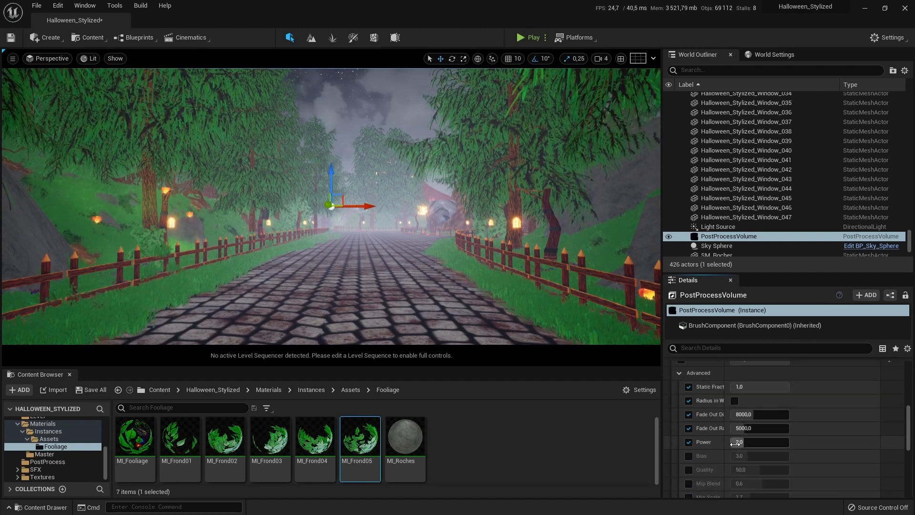
click(744, 441)
text(8)
key(Return)
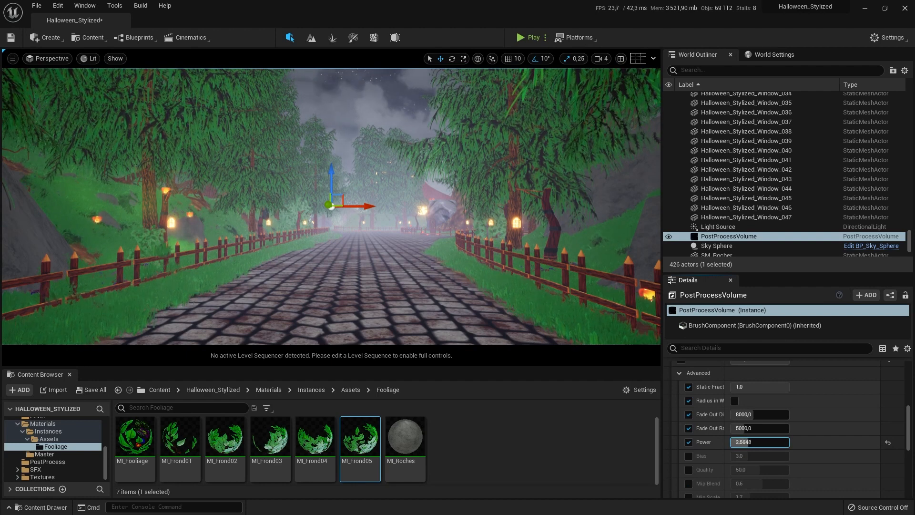
Step: Toggle the PostProcessVolume's visibility and inspect the ambient occlusion close up where the rock meets the grass
click(671, 238)
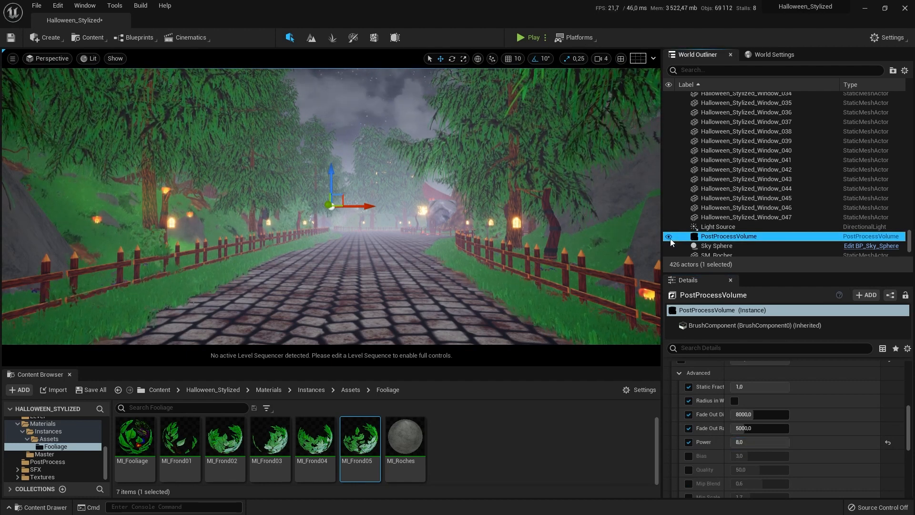
click(671, 239)
right_drag(457, 209, 613, 269)
key(w)
key(s)
key(w)
key(s)
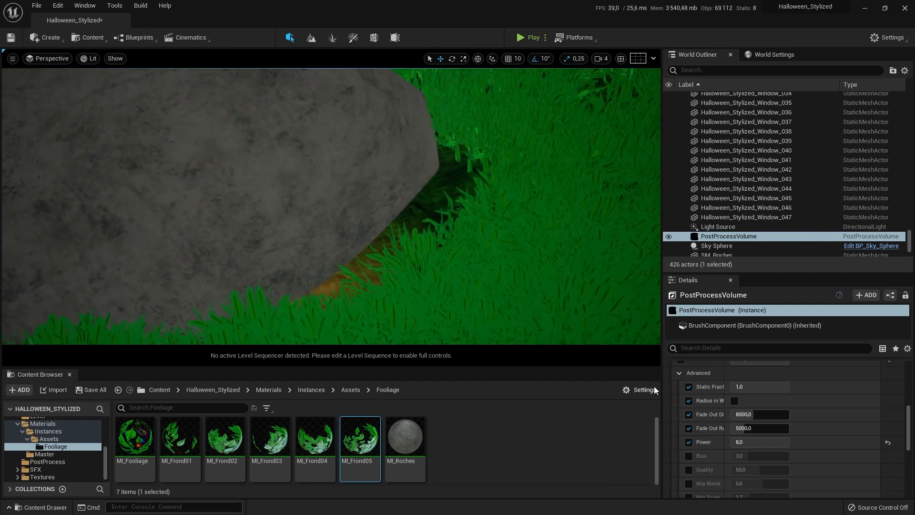
click(670, 238)
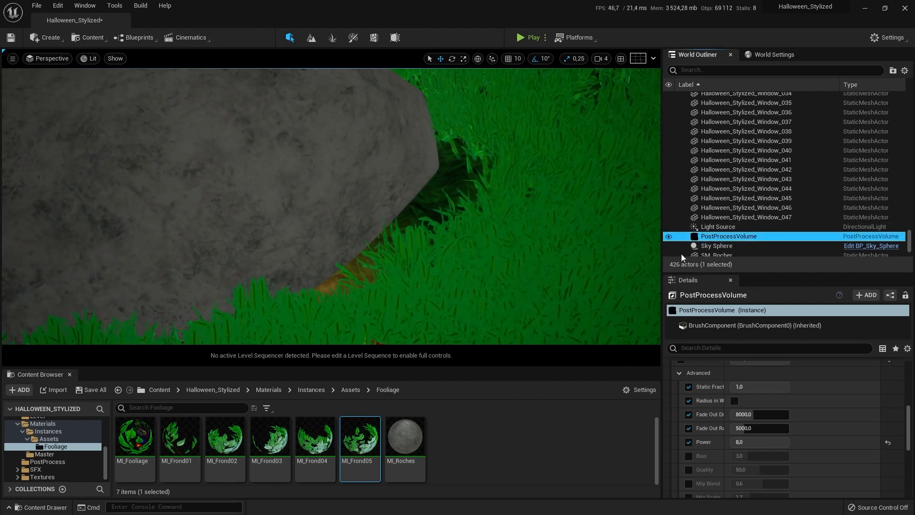
Step: Enable the Ambient Occlusion Bias and Quality overrides and set Quality to 100
scroll(732, 435, down, 1)
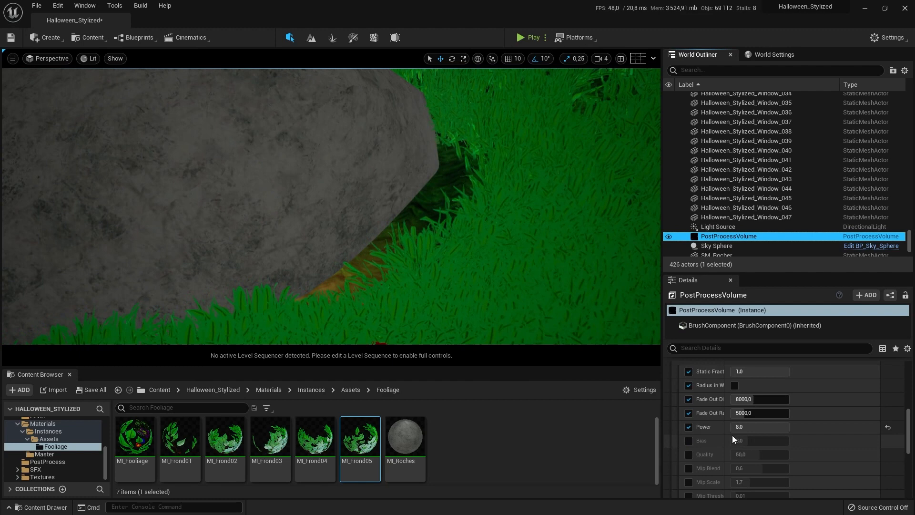
click(688, 440)
click(689, 455)
drag(750, 455, 790, 454)
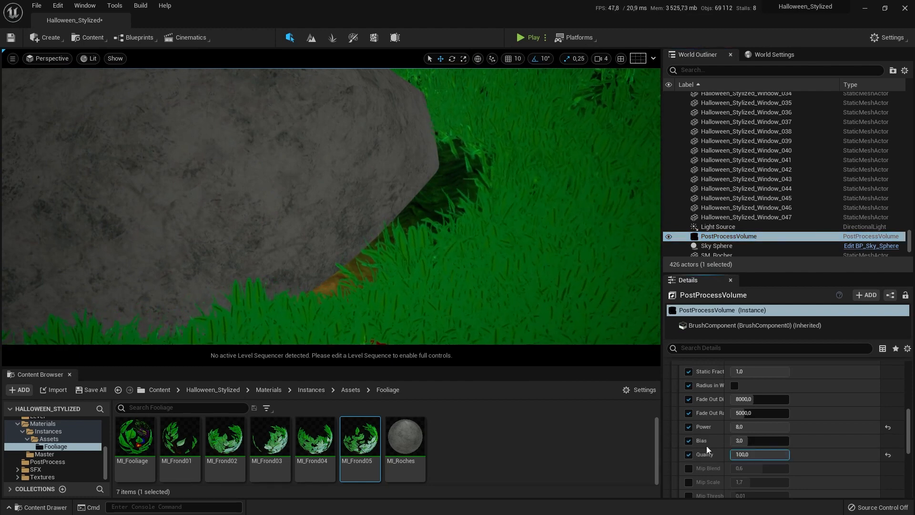
Step: Enable the Ambient Occlusion overrides for Mip Blend, Mip Scale, Mip Threshold and Temporal Blend
click(688, 468)
click(690, 481)
scroll(696, 472, down, 2)
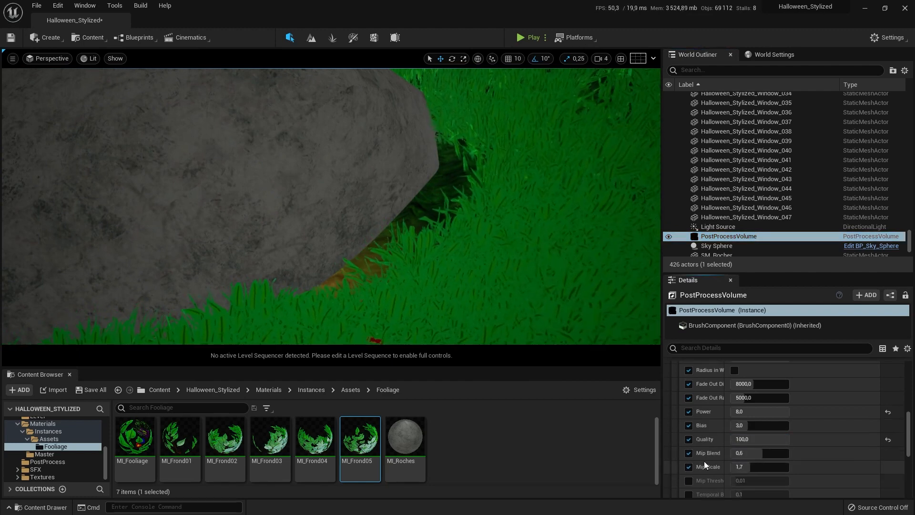
click(688, 467)
click(689, 480)
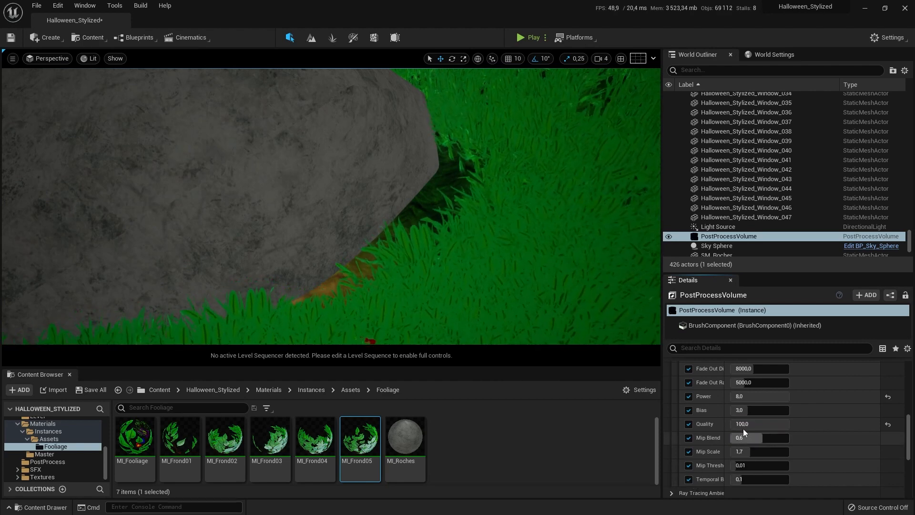
Step: Set the Ambient Occlusion Bias to 2
mouse_move(752, 410)
mouse_down()
mouse_move(771, 410)
mouse_move(731, 410)
mouse_move(779, 409)
mouse_move(734, 410)
mouse_up()
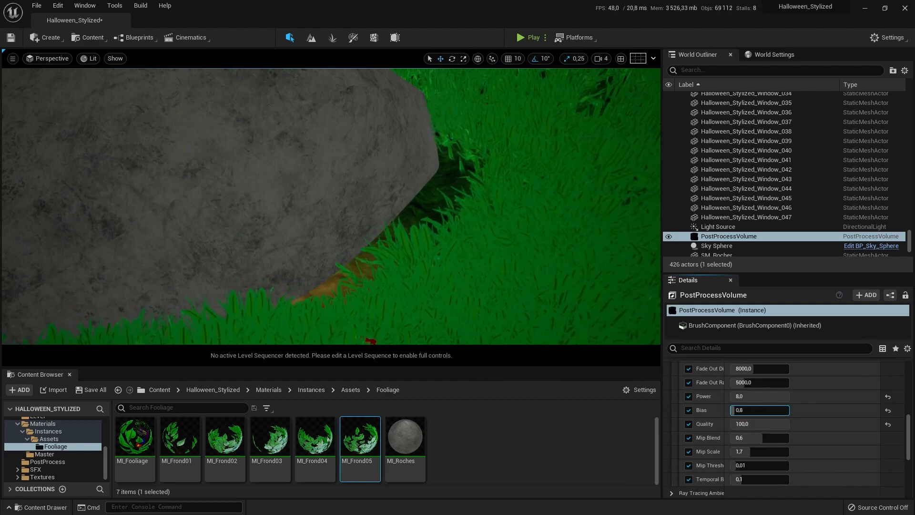
click(754, 410)
text(2)
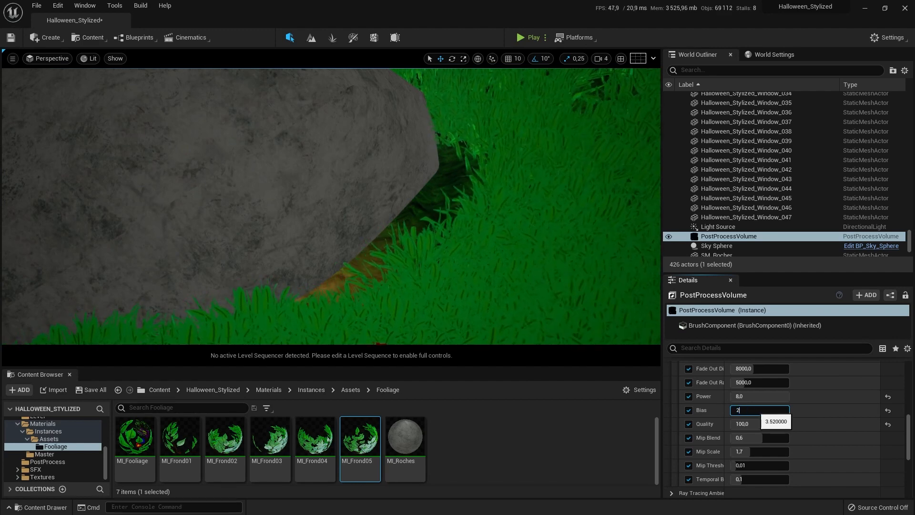
key(Return)
Step: Try adjusting the Ambient Occlusion Radius and Intensity values, and collapse the Ambient Occlusion group
scroll(738, 399, up, 2)
scroll(739, 399, up, 4)
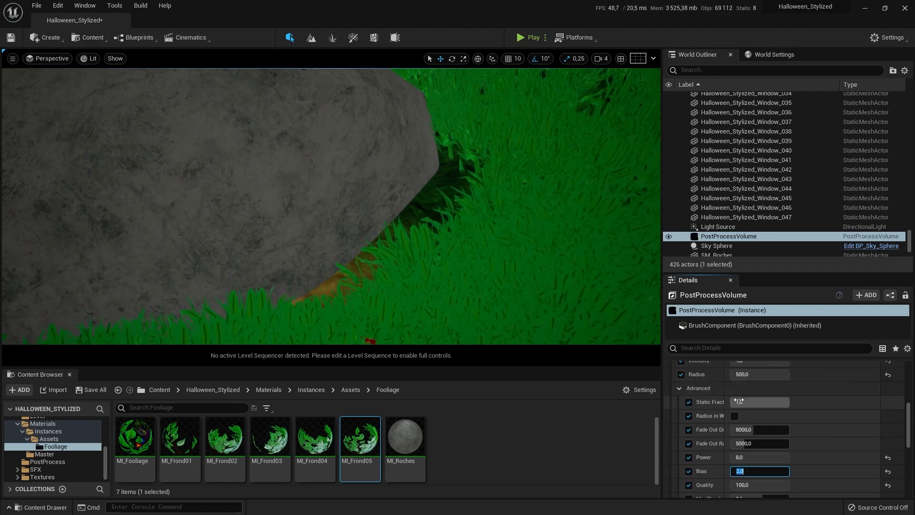
click(742, 405)
drag(743, 405, 913, 406)
drag(790, 405, 684, 390)
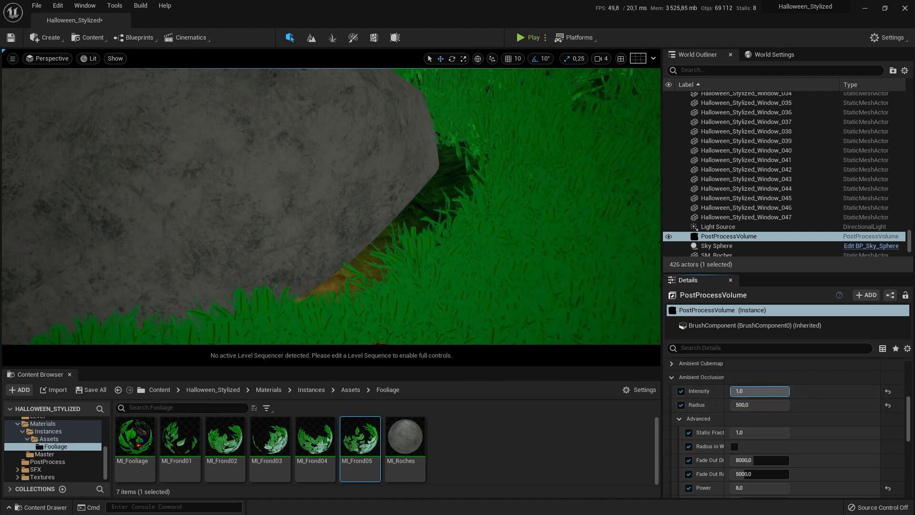
click(675, 379)
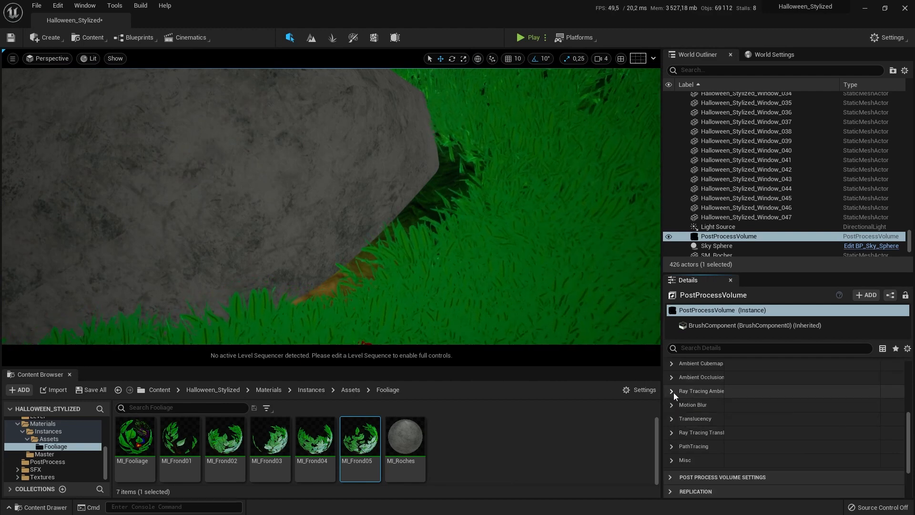
Step: Override Ray Tracing Ambient Occlusion as enabled and set its Samples Per Pixel to 64
click(673, 391)
click(682, 405)
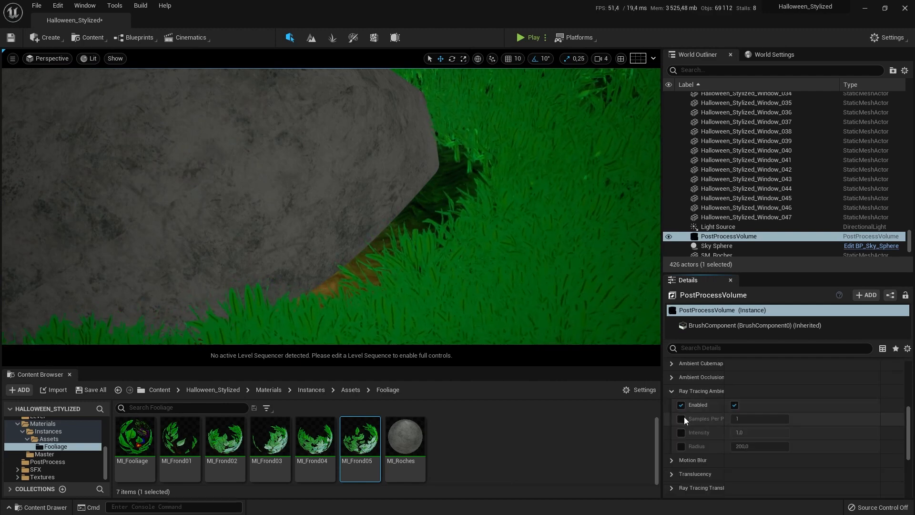
click(681, 418)
click(739, 419)
text(64)
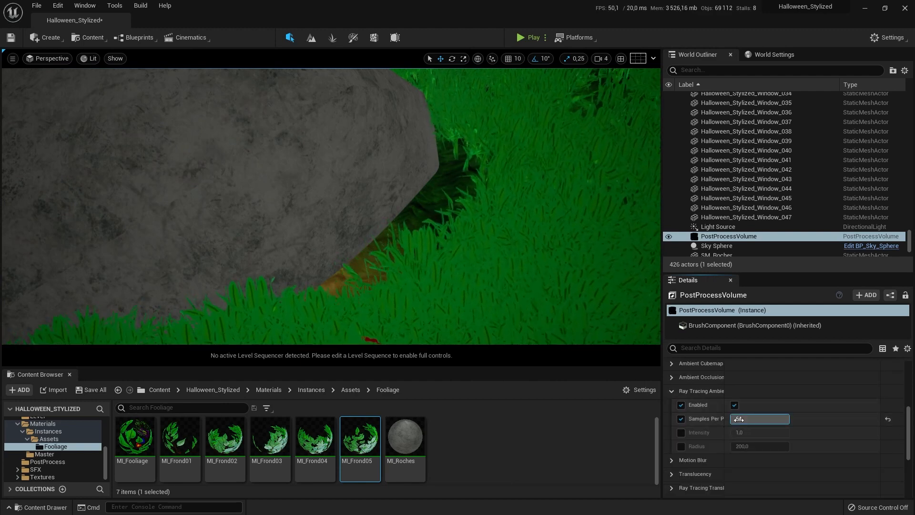
Step: Enable the Ray Tracing Ambient Occlusion overrides for Intensity and Radius, and set Radius to 10000
click(681, 433)
click(760, 432)
click(681, 446)
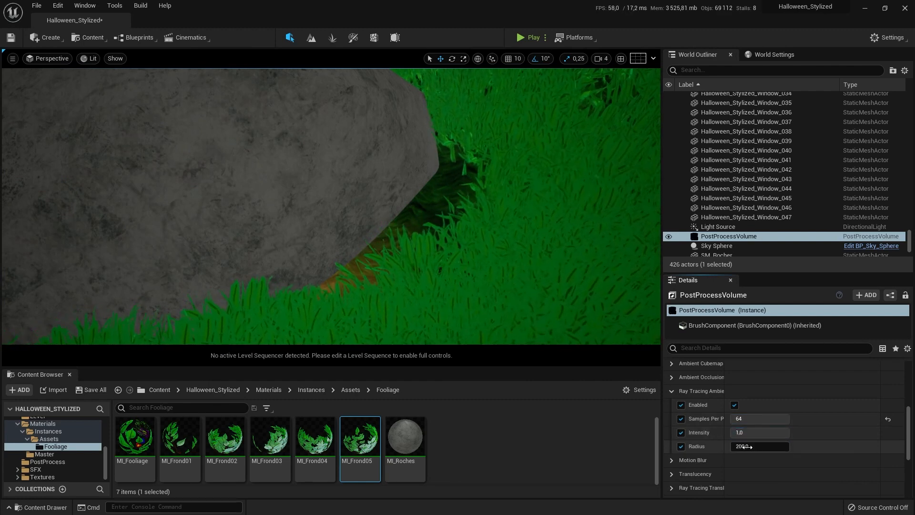
click(760, 446)
text(10000)
key(Return)
right_drag(522, 274, 469, 190)
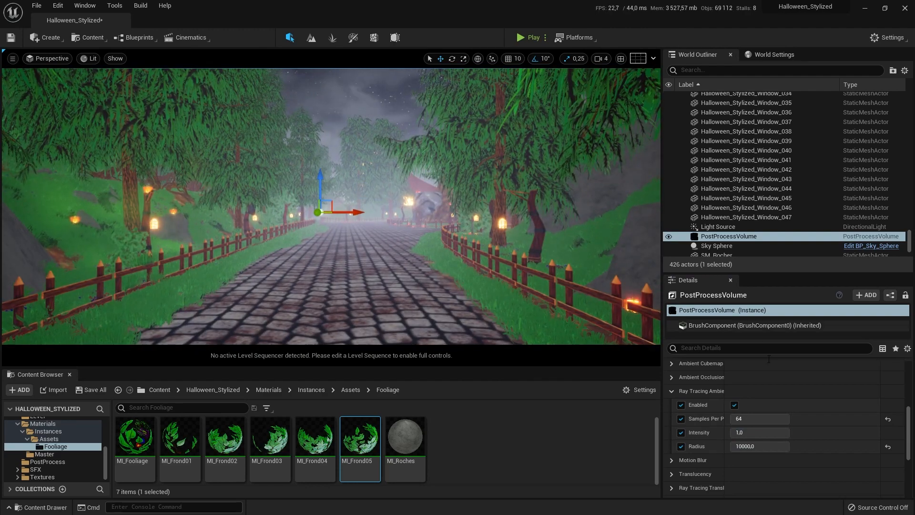
click(672, 391)
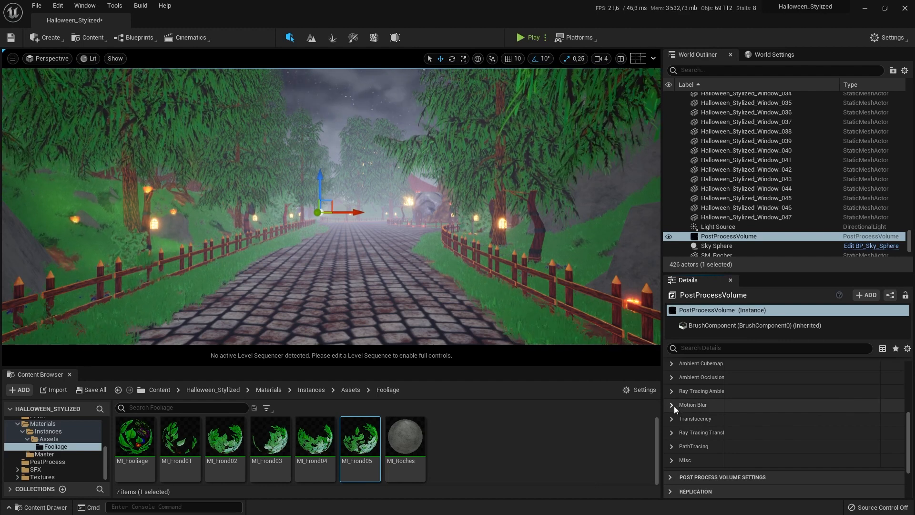
Step: Override the Translucency Type and set it to Ray Tracing
click(673, 419)
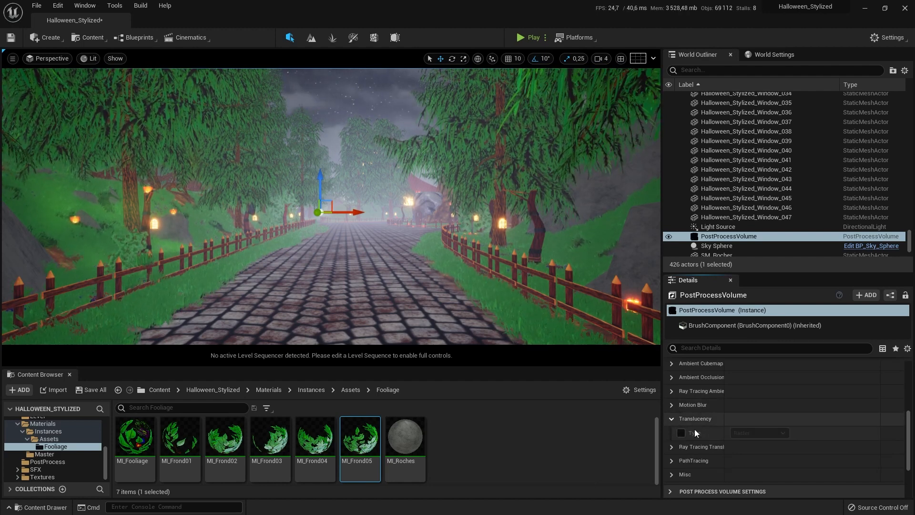
click(681, 433)
click(765, 432)
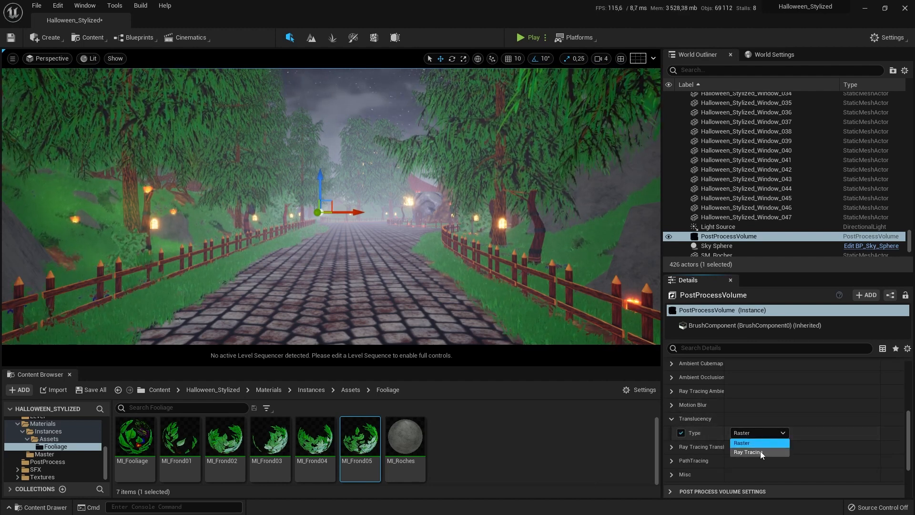
click(760, 451)
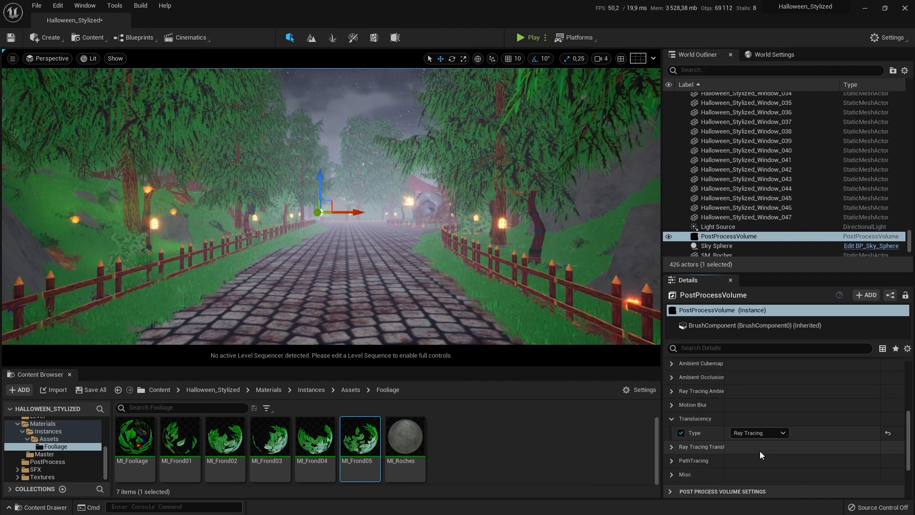
click(673, 419)
Step: Enable the Ray Tracing Translucency overrides for Max Roughness and Max Refraction Rays, setting them to 1.0 and 50
click(673, 431)
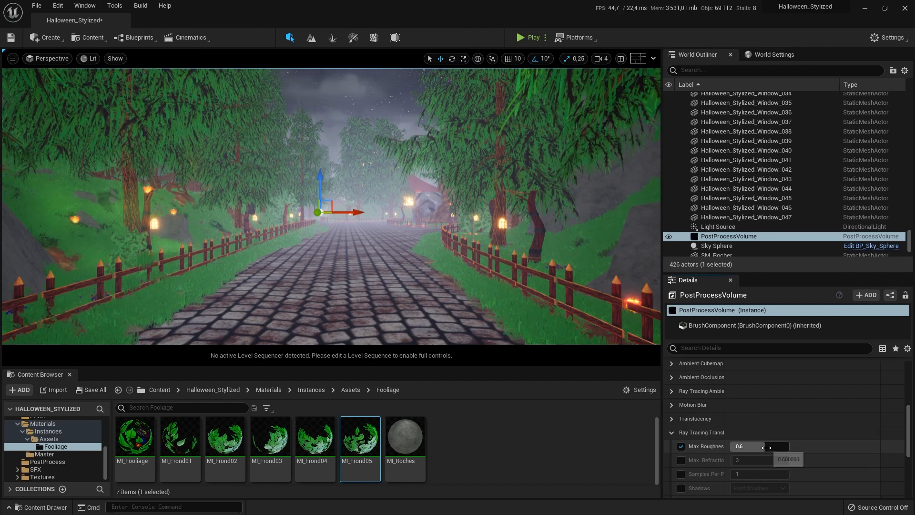
drag(754, 446, 774, 446)
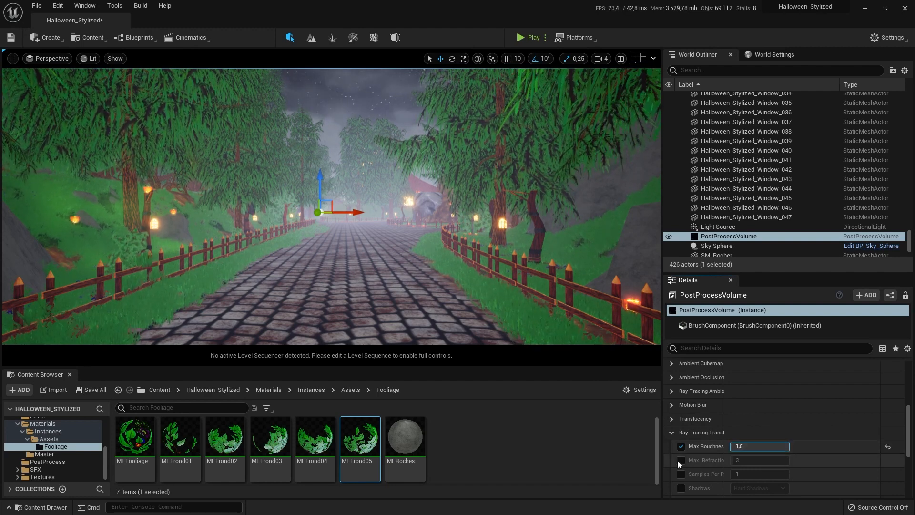
click(681, 460)
click(740, 461)
text(50)
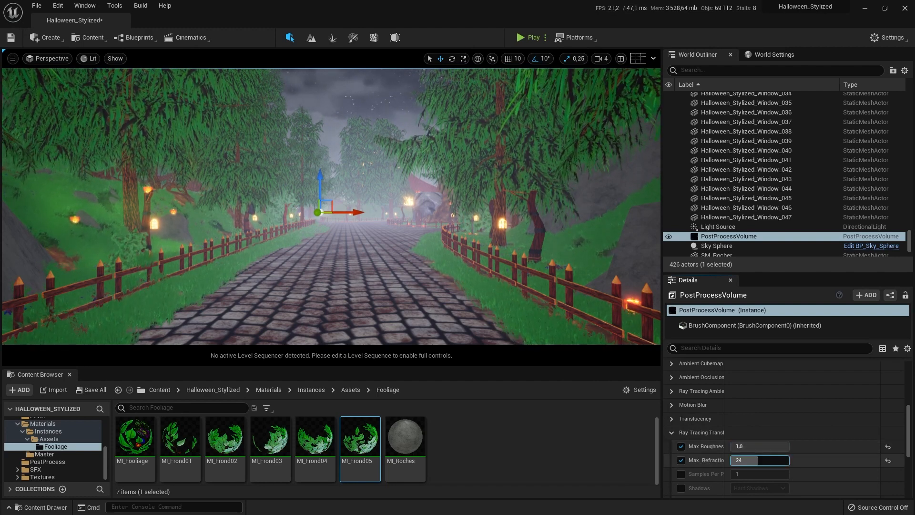
key(Return)
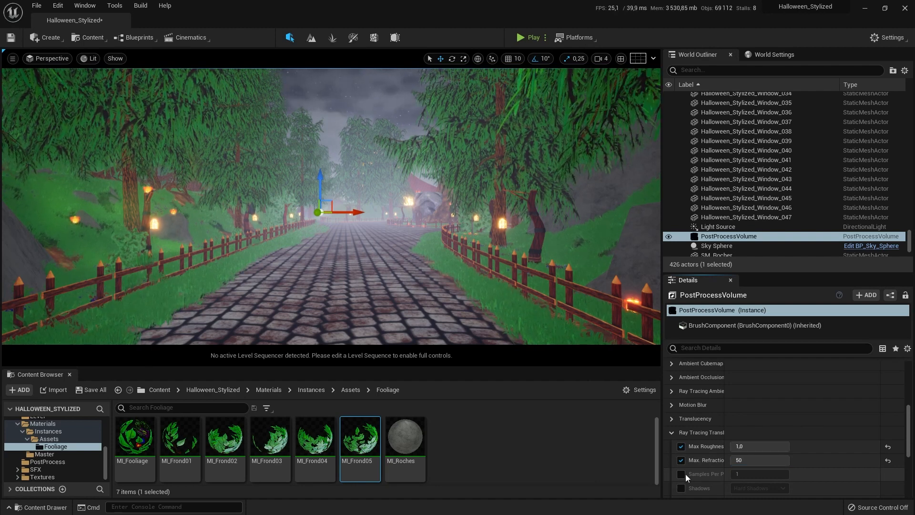
Step: Enable the Ray Tracing Translucency Samples Per Pixel override and set it to 64
click(681, 473)
click(755, 474)
text(64)
key(Return)
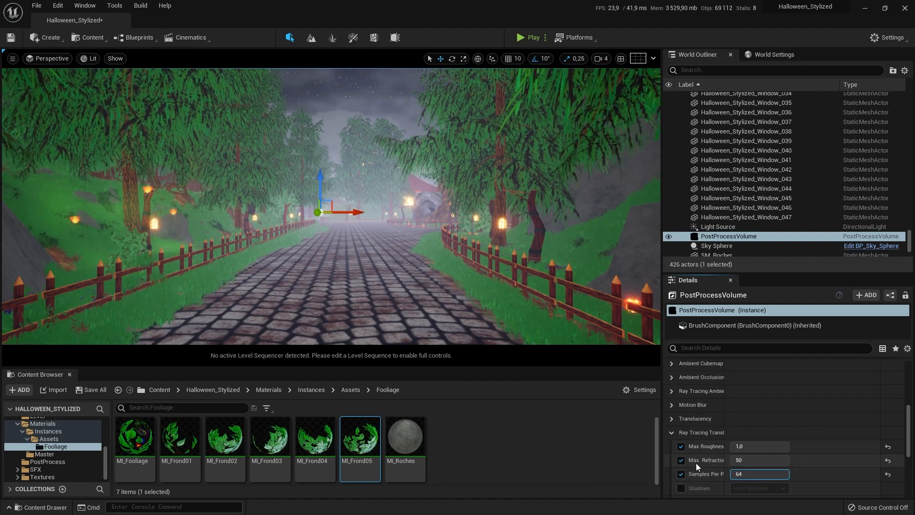
Step: Enable the Ray Tracing Translucency overrides for Shadows, kept at Hard Shadows, and Refraction
scroll(696, 462, down, 2)
click(681, 458)
click(754, 459)
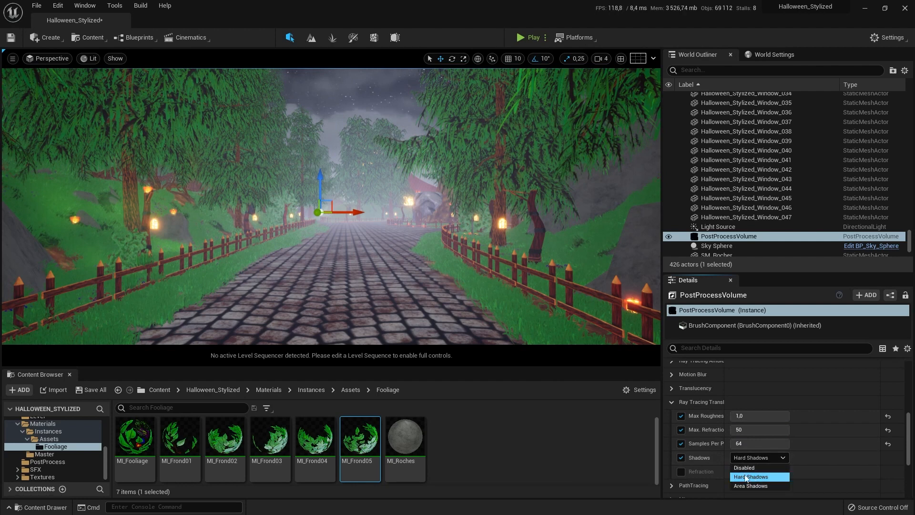
click(682, 471)
scroll(711, 446, down, 2)
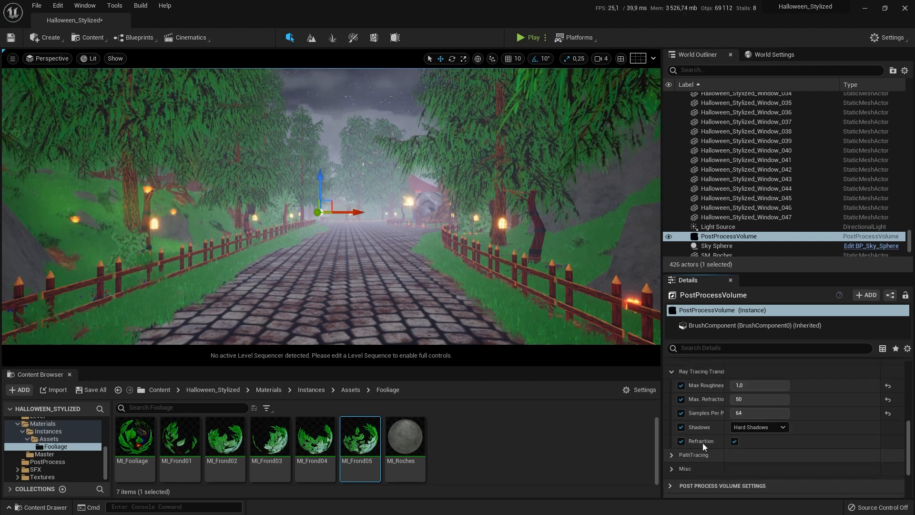
click(674, 374)
Step: Enable the PathTracing overrides for Max. Bounces at 100, Samples Per Pixel at 65536, and Filter Width
click(672, 385)
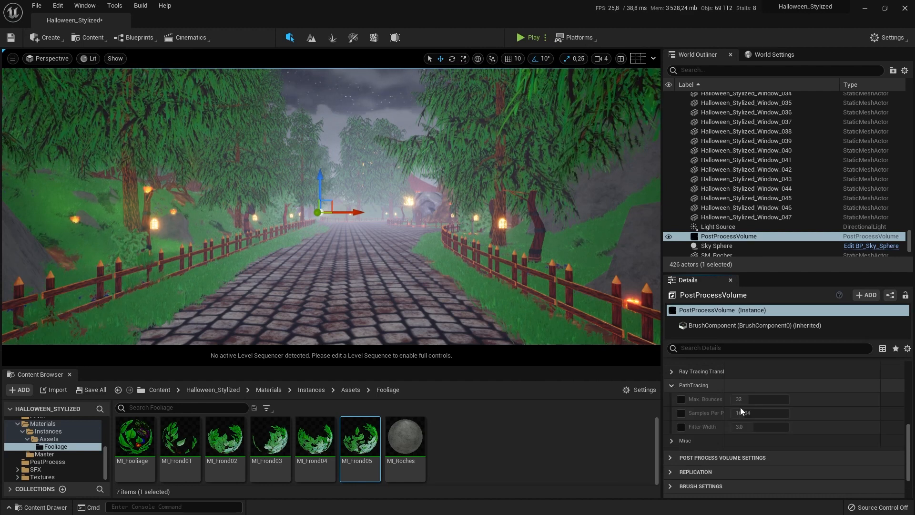
click(683, 399)
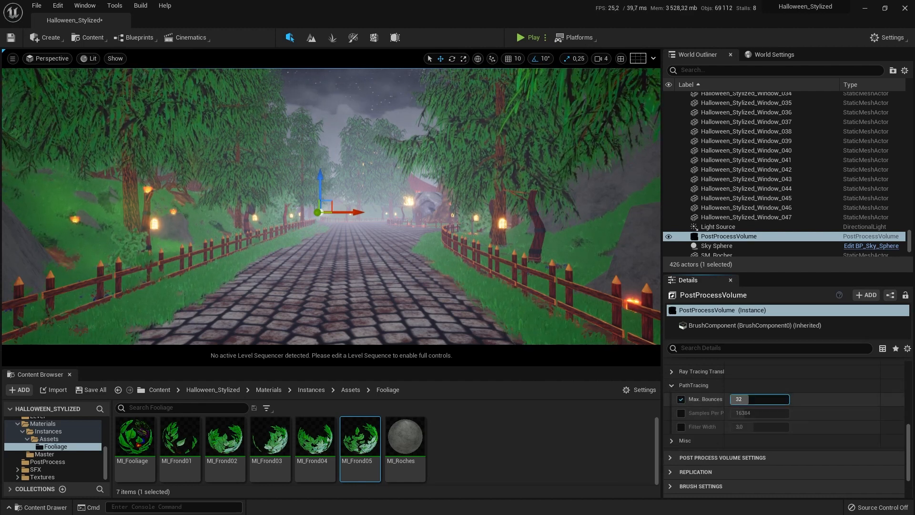
key(Return)
click(682, 413)
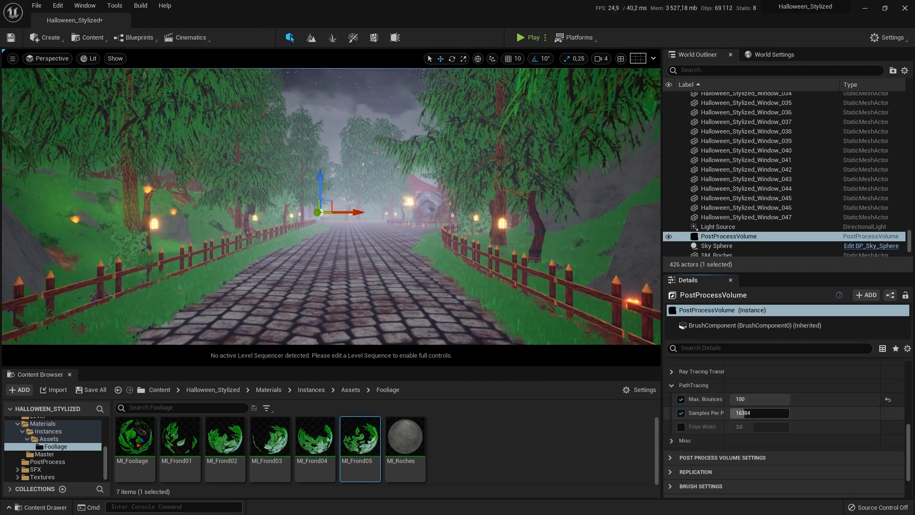
drag(742, 414, 789, 413)
click(682, 426)
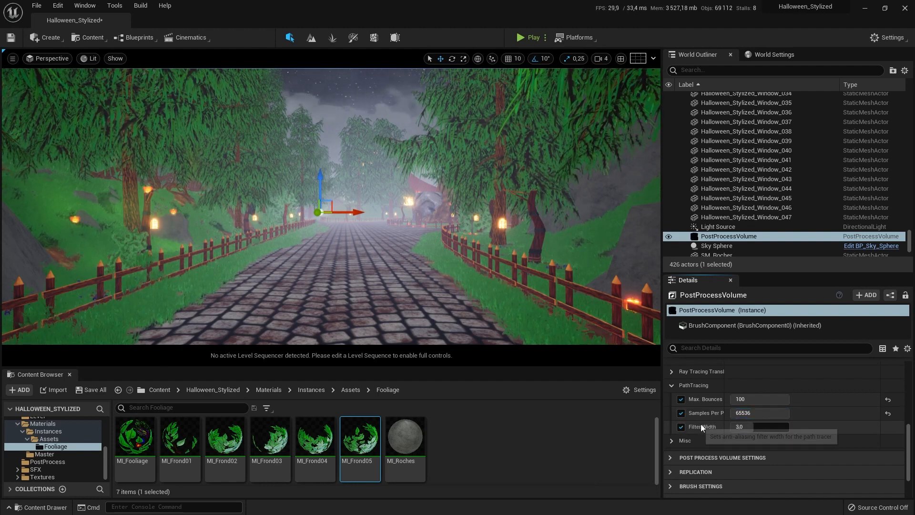
click(674, 387)
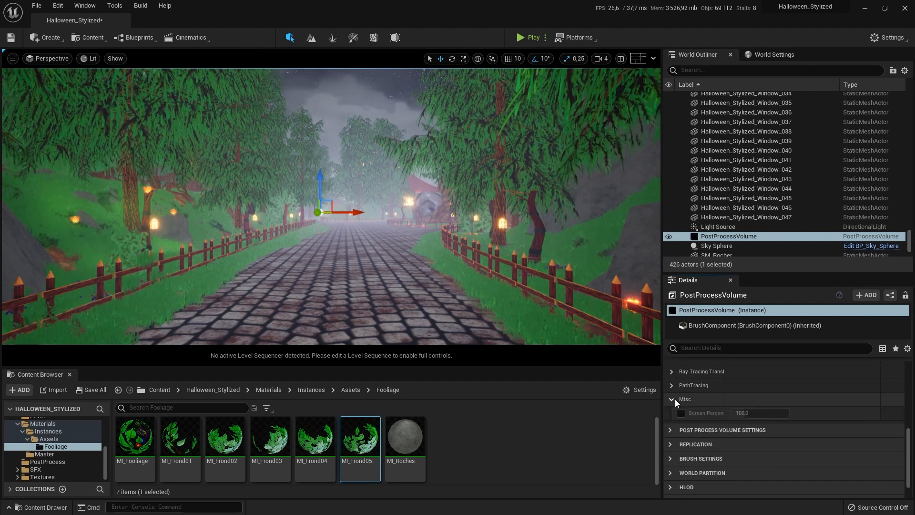
Step: Collapse the Misc group and the whole Rendering Features category
click(675, 399)
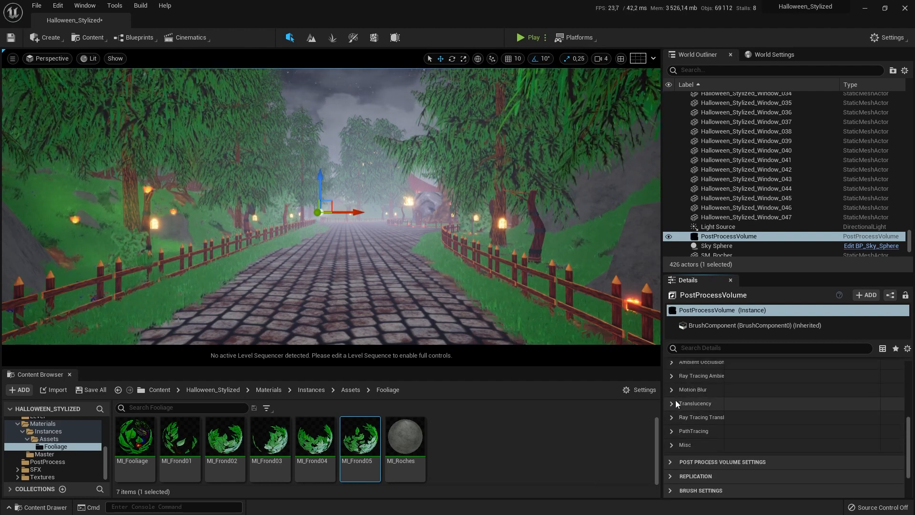
scroll(676, 401, up, 3)
click(671, 397)
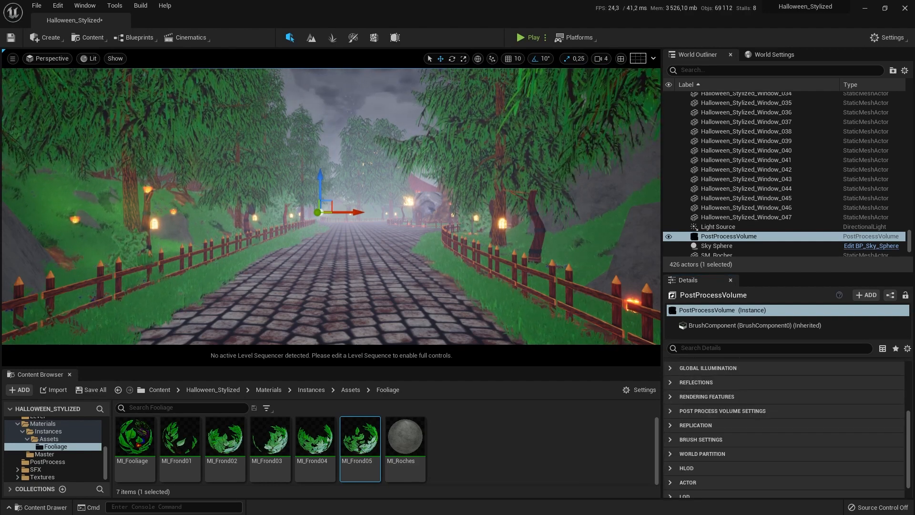
Step: Reselect the PostProcessVolume and override its Global Illumination Method with Screen Space (Beta)
click(526, 245)
mouse_move(521, 254)
right_down()
mouse_move(494, 251)
mouse_move(507, 253)
right_up()
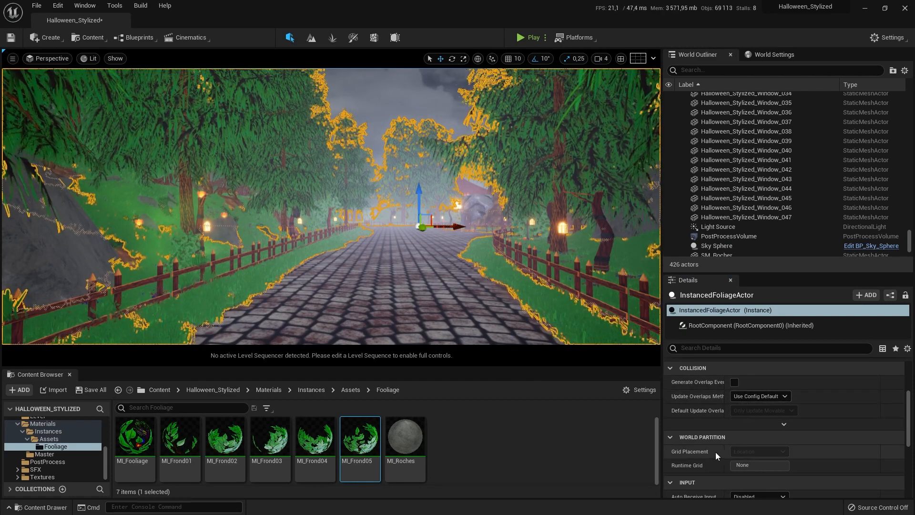
scroll(745, 234, down, 3)
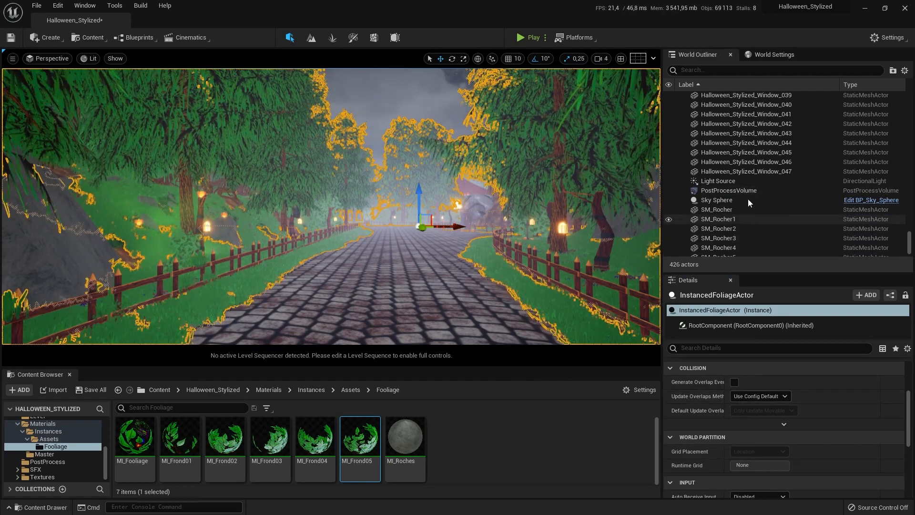
click(748, 192)
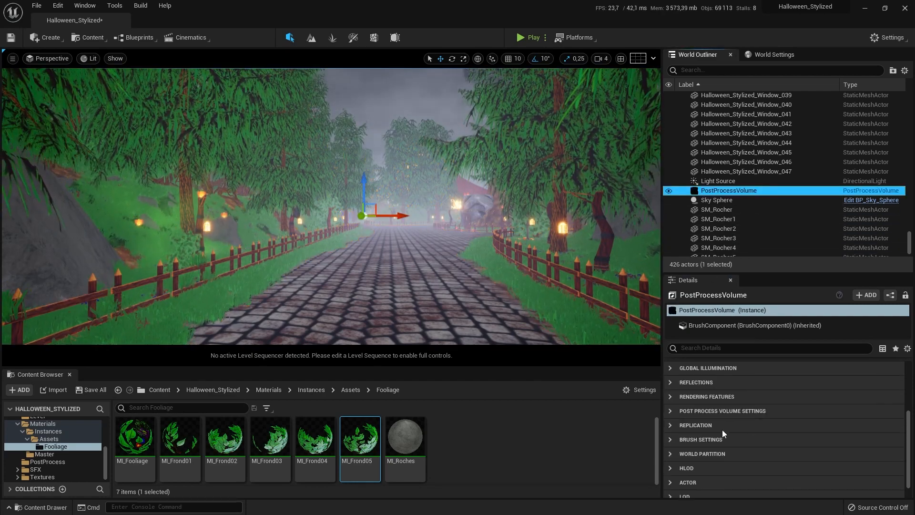
click(670, 368)
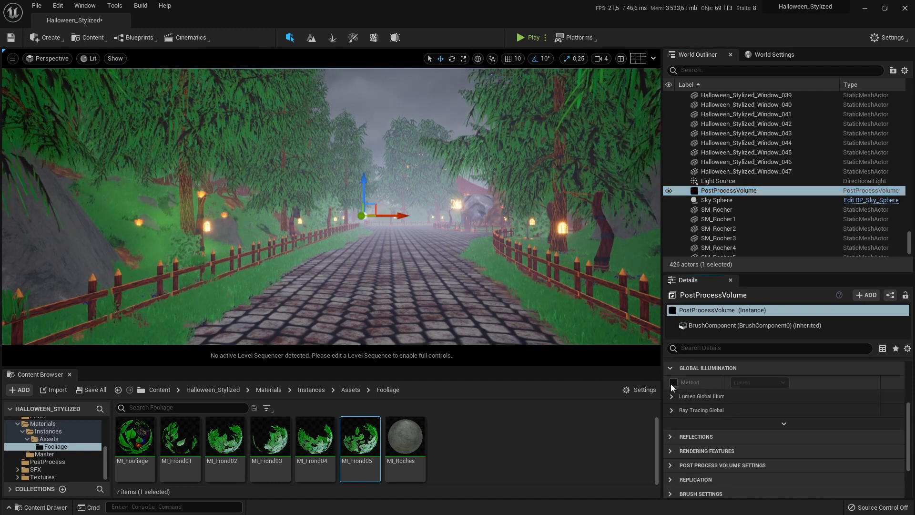
click(674, 382)
click(772, 385)
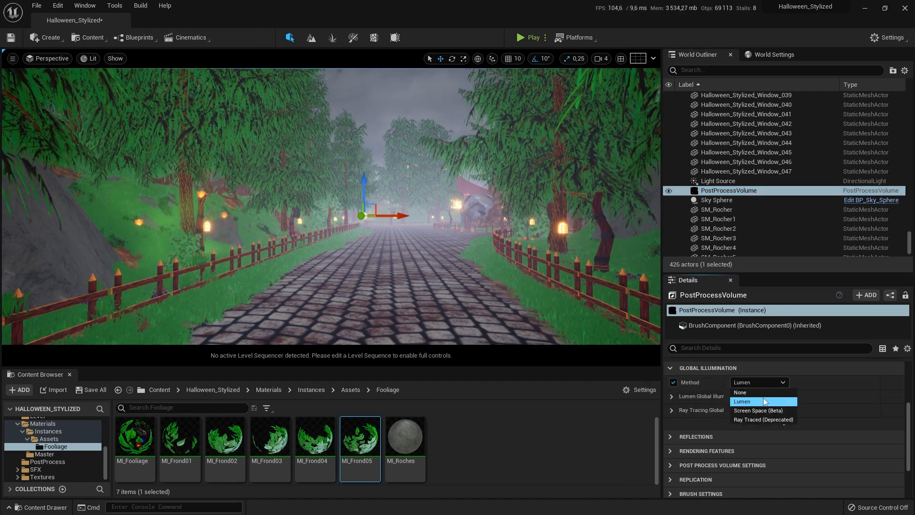
click(762, 408)
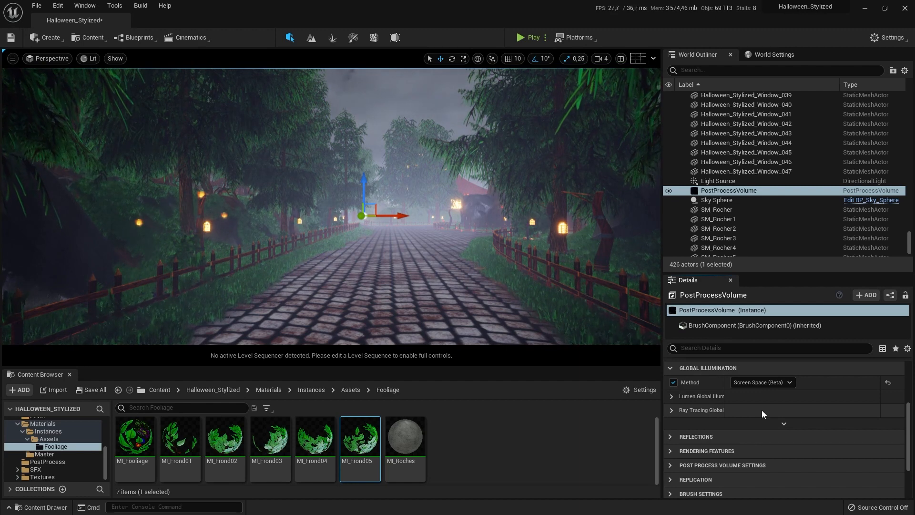
Step: Try Ray Traced (Deprecated) and Lumen as the Global Illumination Method, returning to Screen Space (Beta)
click(771, 383)
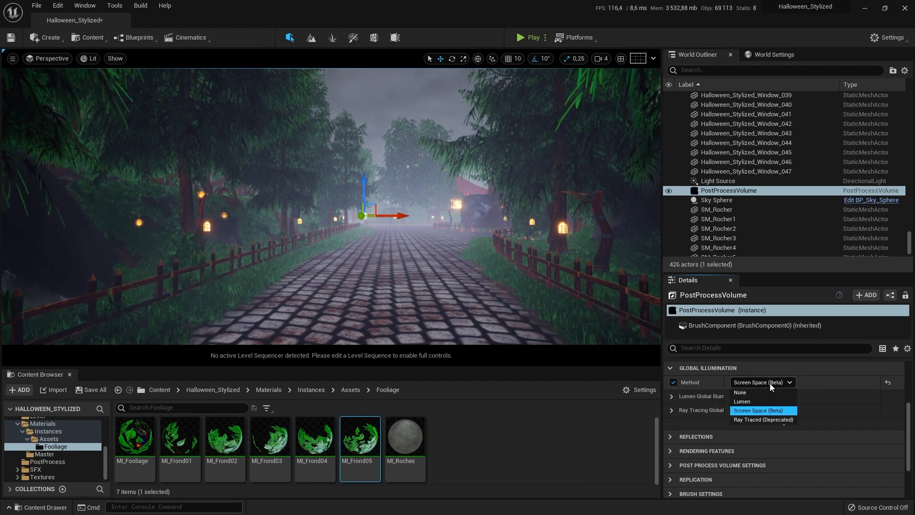
click(756, 419)
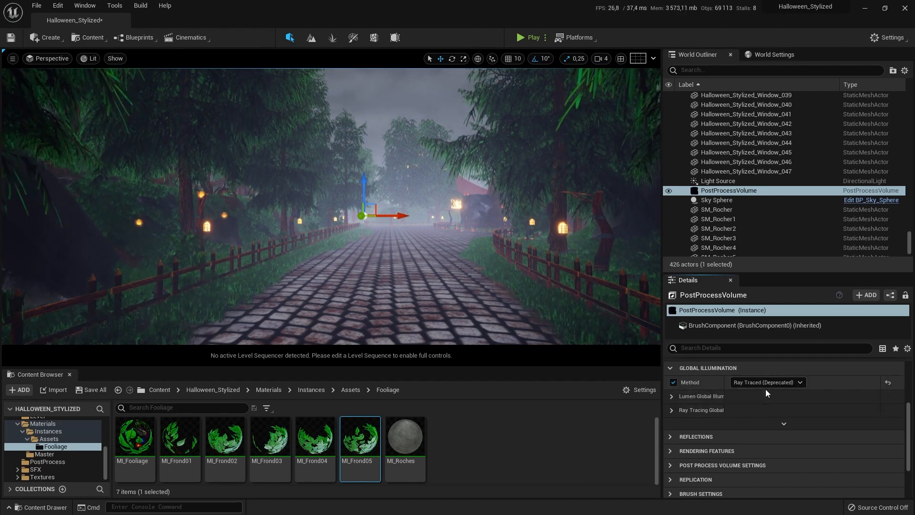
click(766, 384)
click(760, 402)
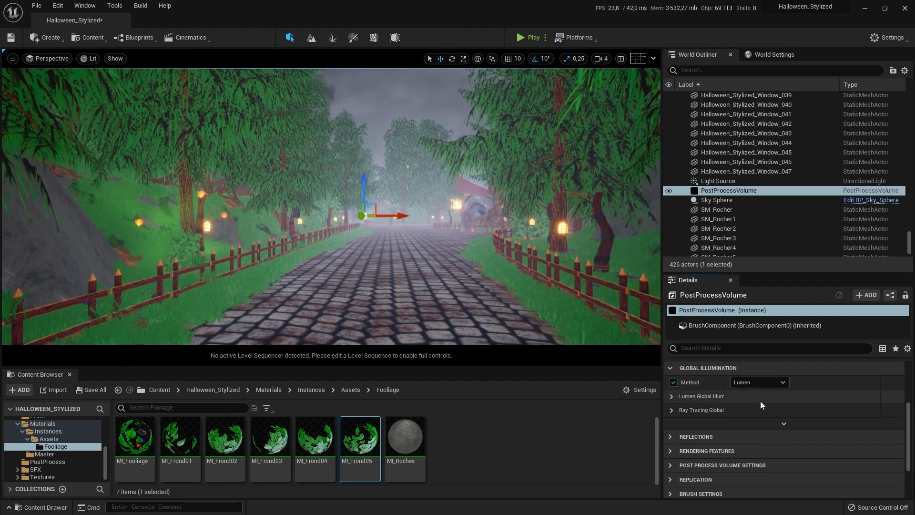
click(766, 384)
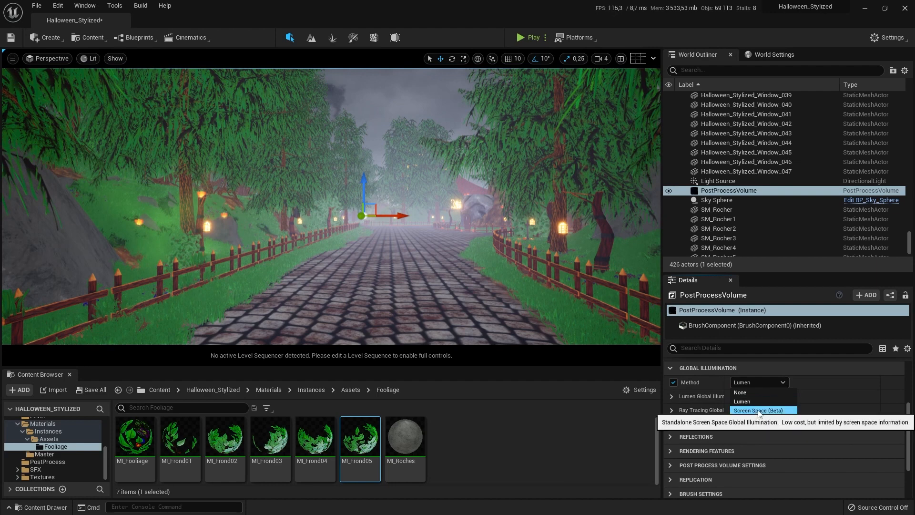
click(758, 409)
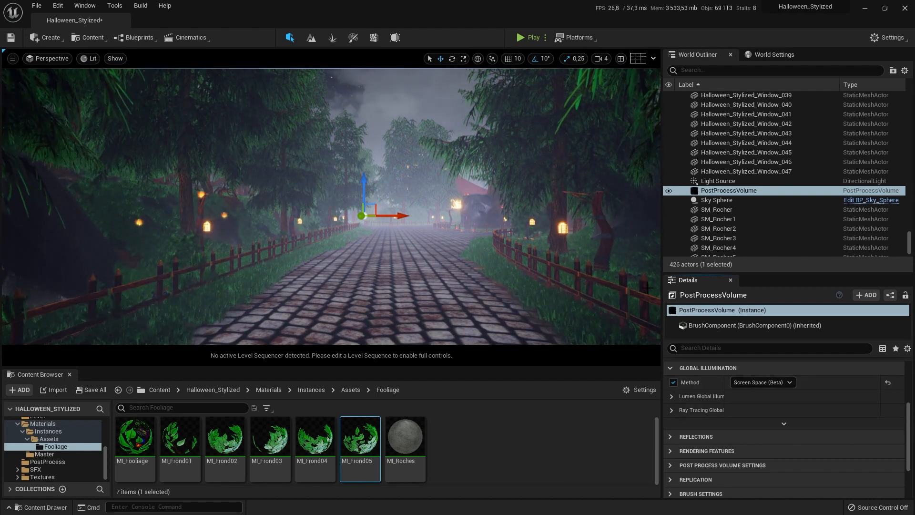
Step: Set the Global Illumination Method to Lumen and override its Final Gather Quality at 2.0
click(674, 395)
click(749, 384)
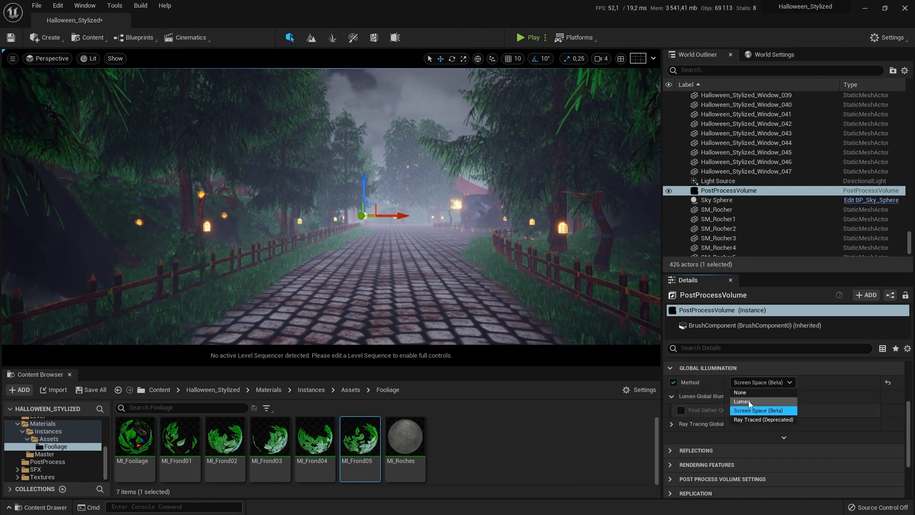
click(748, 401)
click(681, 410)
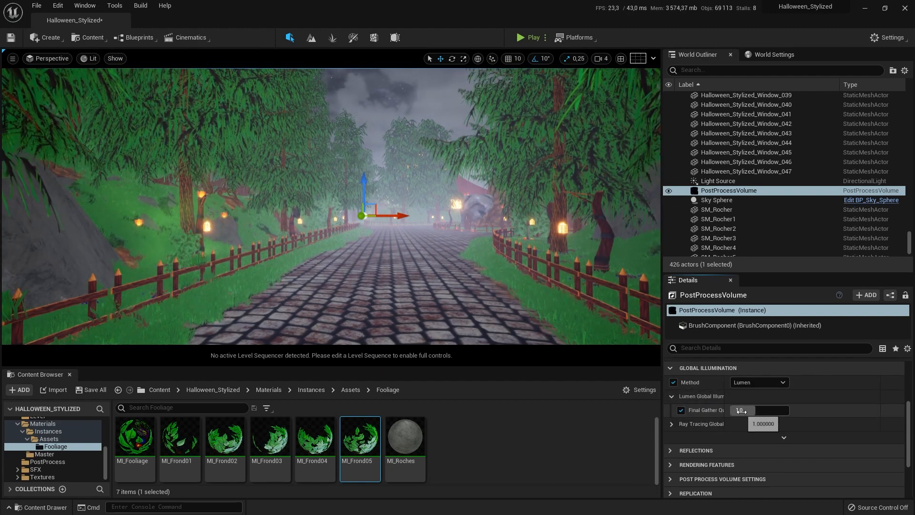
click(740, 411)
text(2.0)
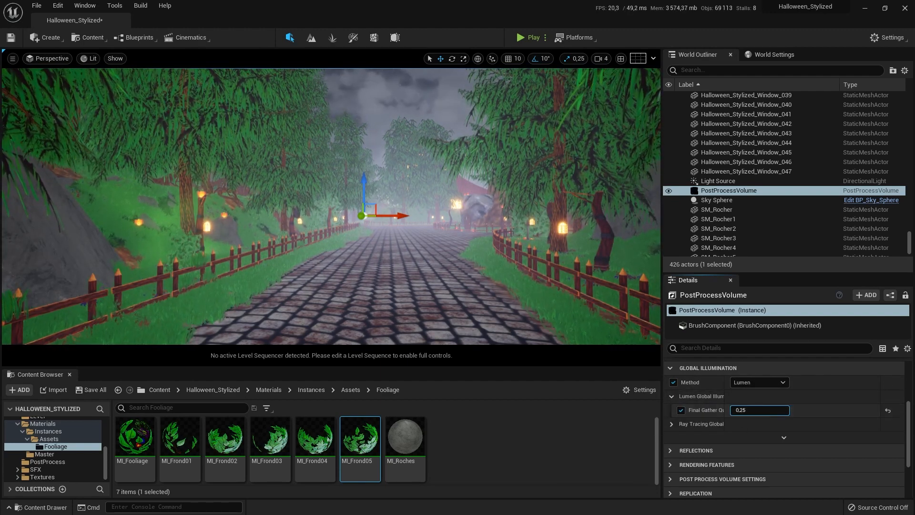
key(Return)
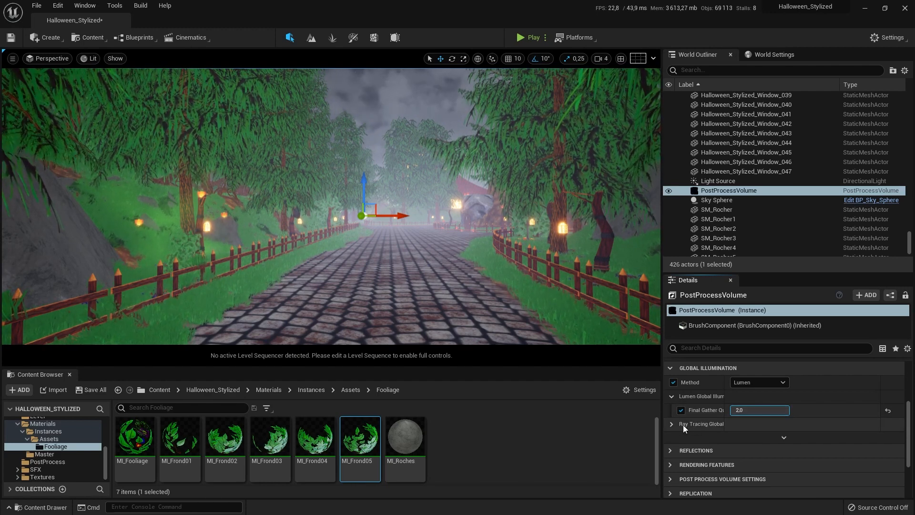
Step: Override Ray Tracing Global Illumination with Type Final Gather, Max. Bounces 50 and Samples Per Pixel 64
click(672, 423)
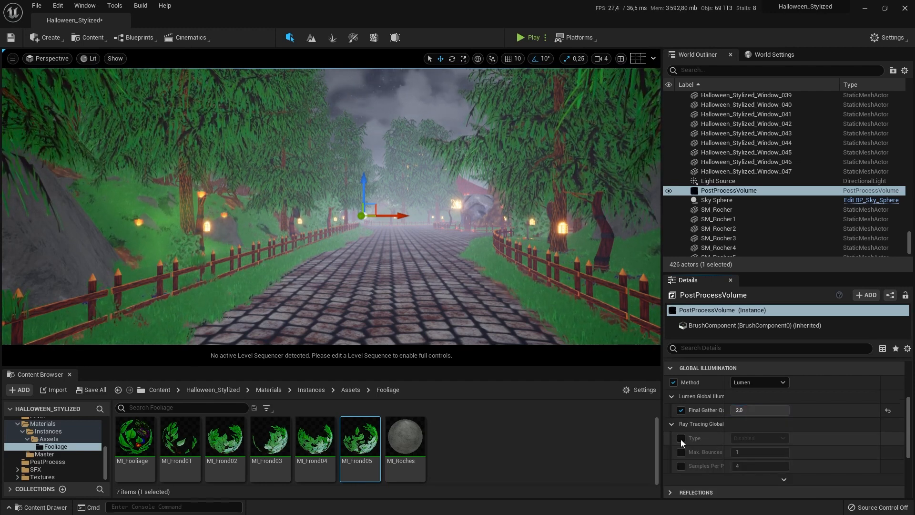
click(681, 438)
click(761, 438)
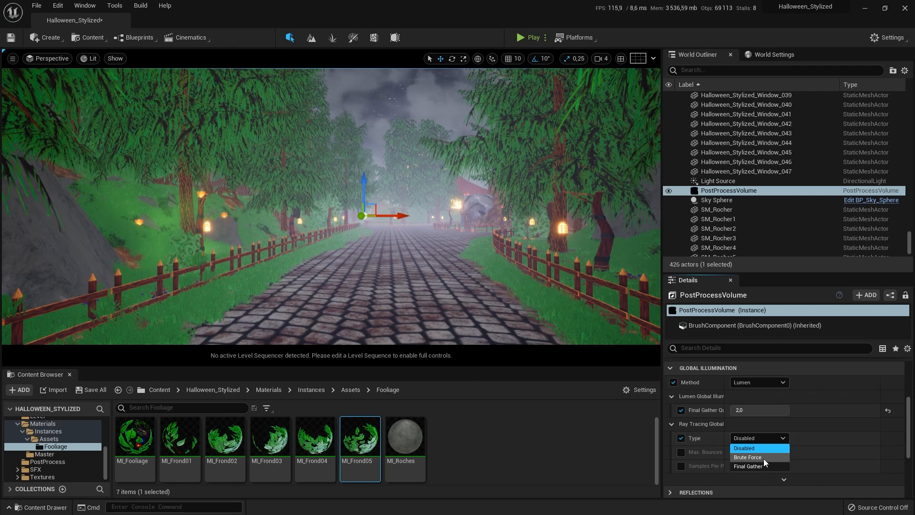
click(761, 467)
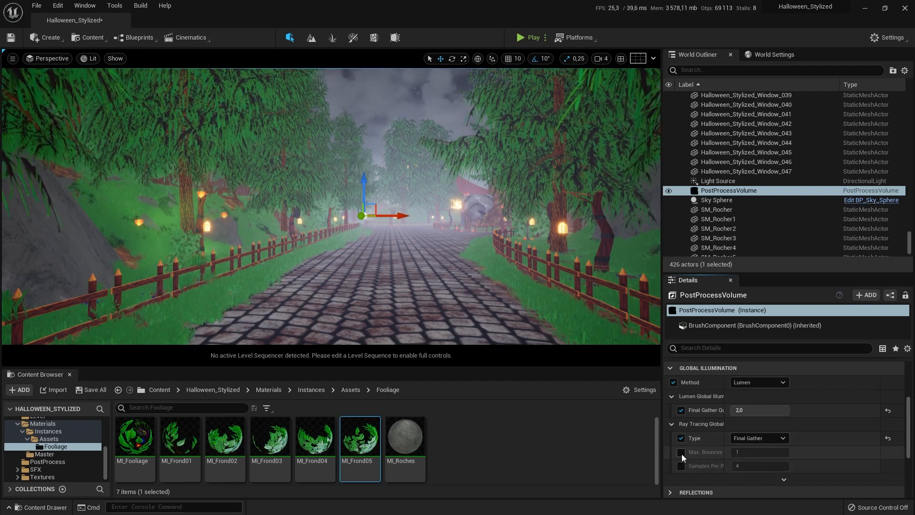
click(682, 454)
drag(748, 453, 778, 482)
click(682, 466)
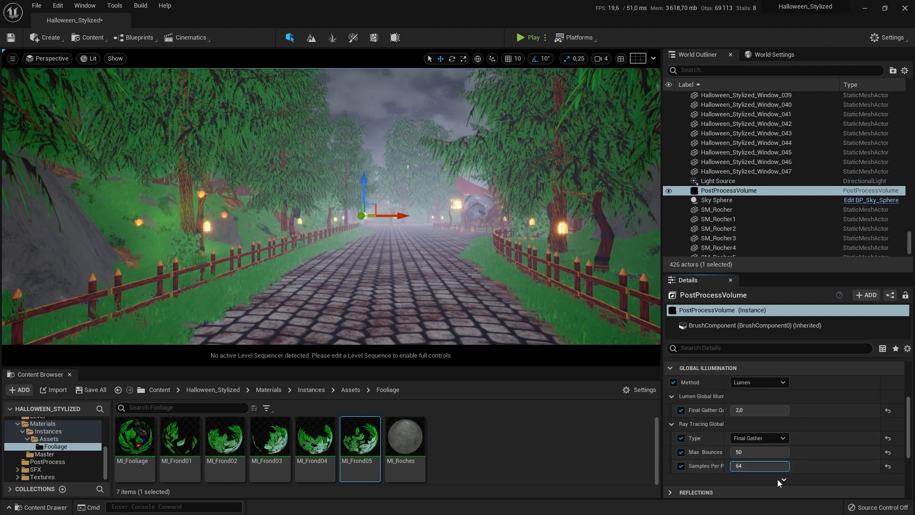
Step: Override the advanced Indirect Lighting Color with a pale blue, hex sRGB B5BBFF, and set Indirect Lighting Intensity to 4.0
click(780, 481)
scroll(772, 459, down, 2)
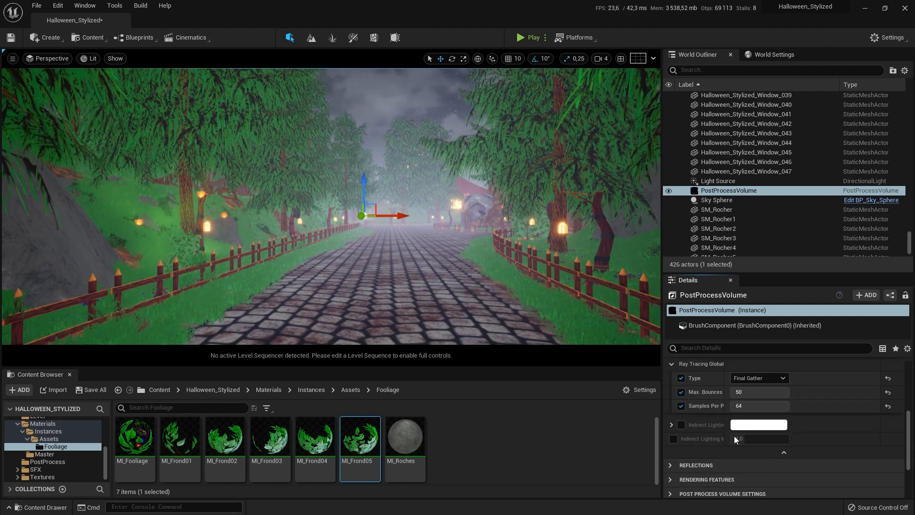
click(682, 425)
click(673, 438)
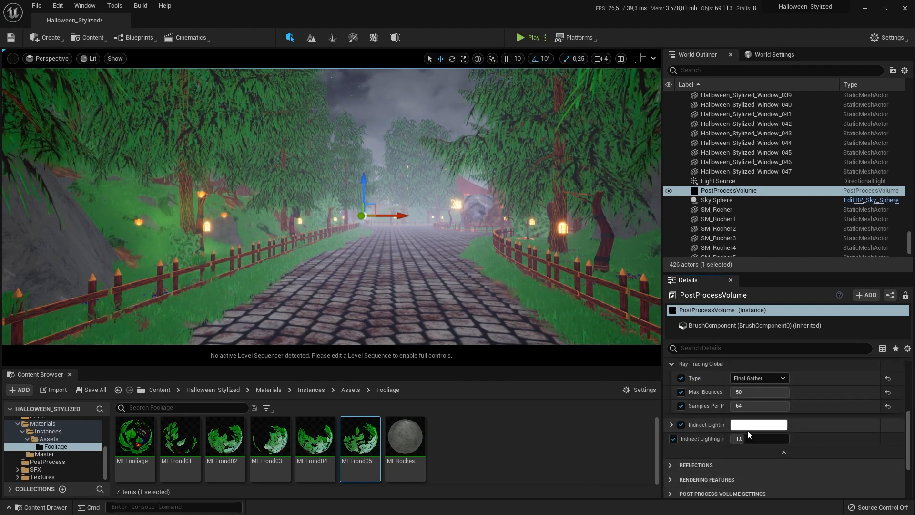
click(758, 424)
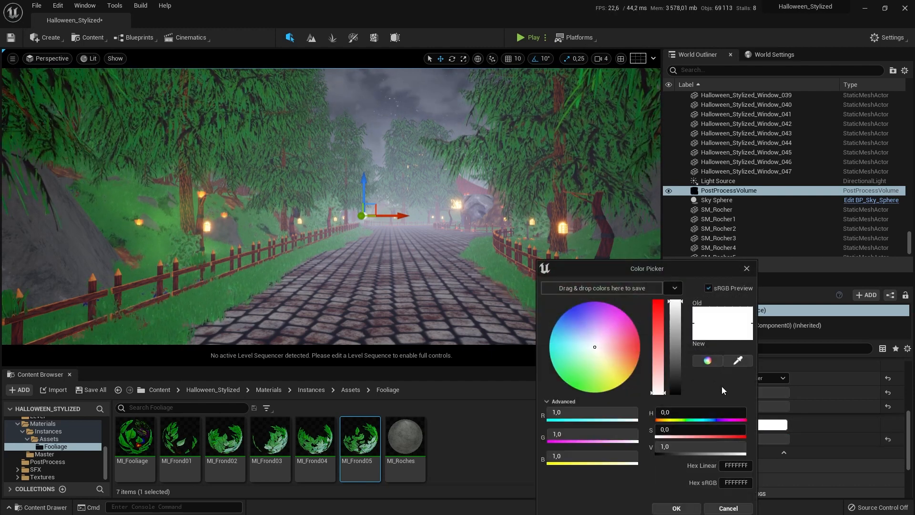
drag(596, 342, 582, 327)
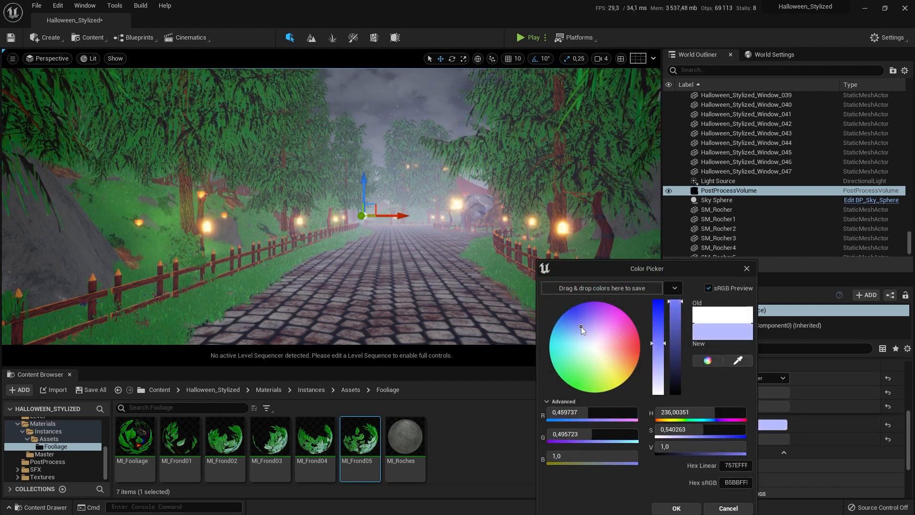
click(672, 509)
Step: Collapse the Ray Tracing Global Illumination group and the Global Illumination category, and expand Reflections
scroll(737, 399, up, 2)
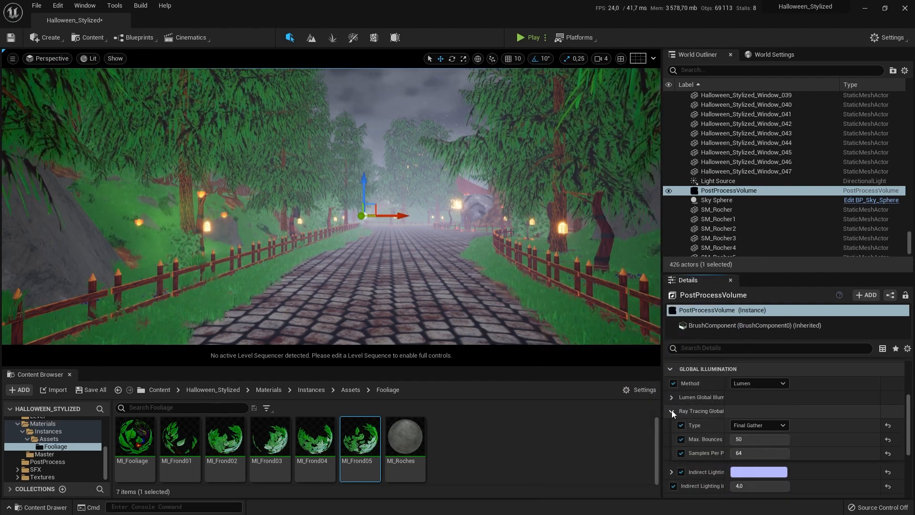
click(672, 411)
click(672, 429)
click(672, 430)
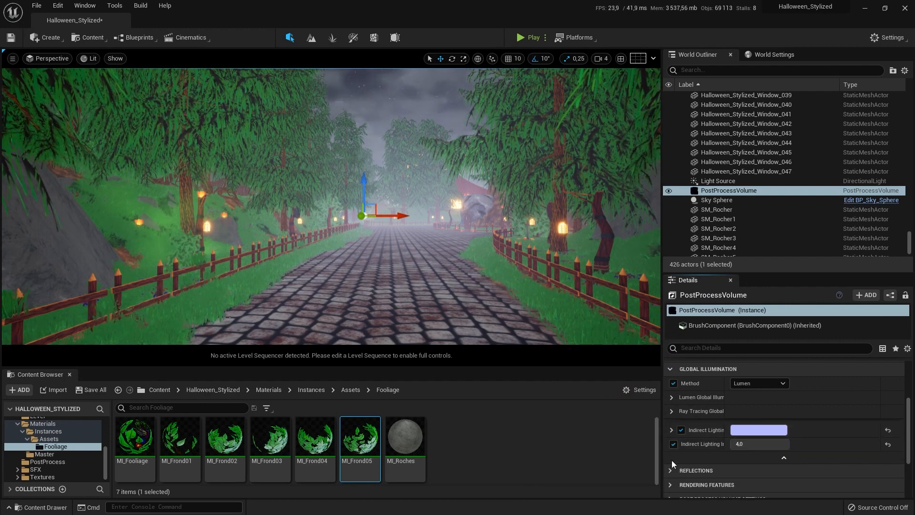
scroll(705, 436, up, 2)
click(671, 401)
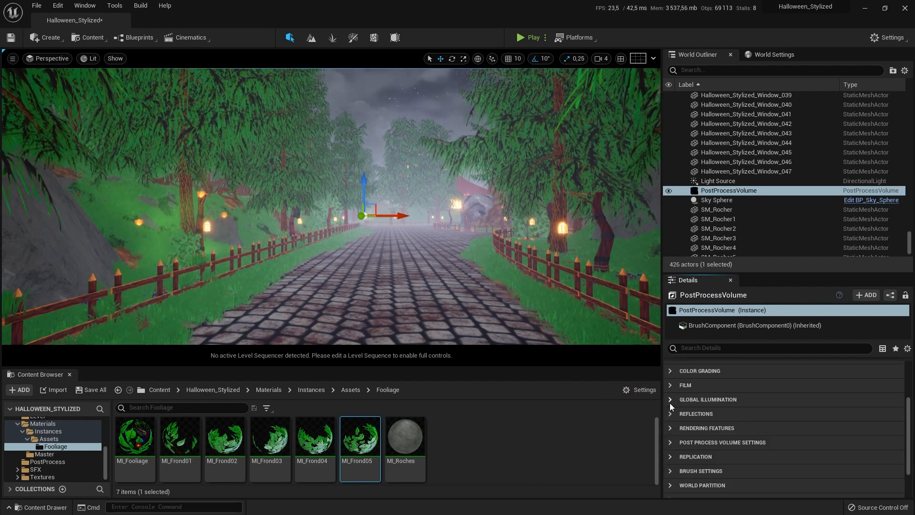
click(670, 414)
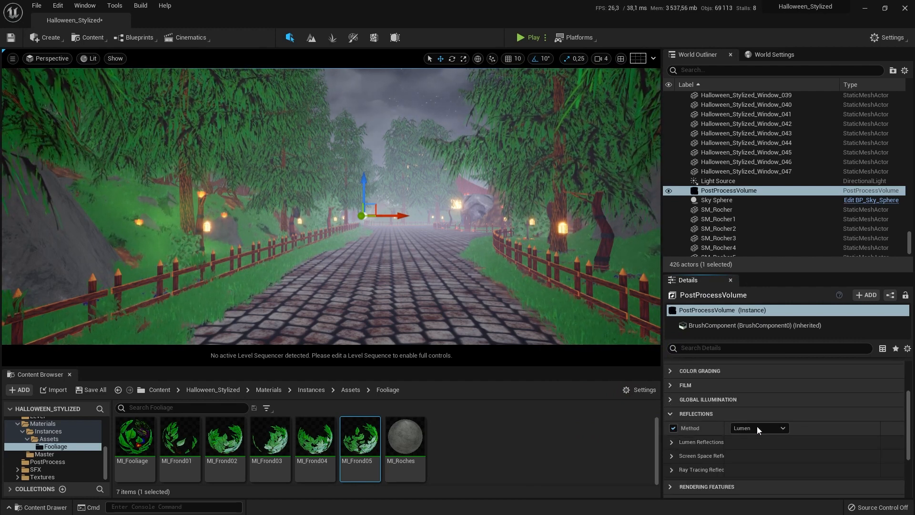
Step: Try Ray Traced (Deprecated) as the Reflections Method
click(759, 427)
click(761, 449)
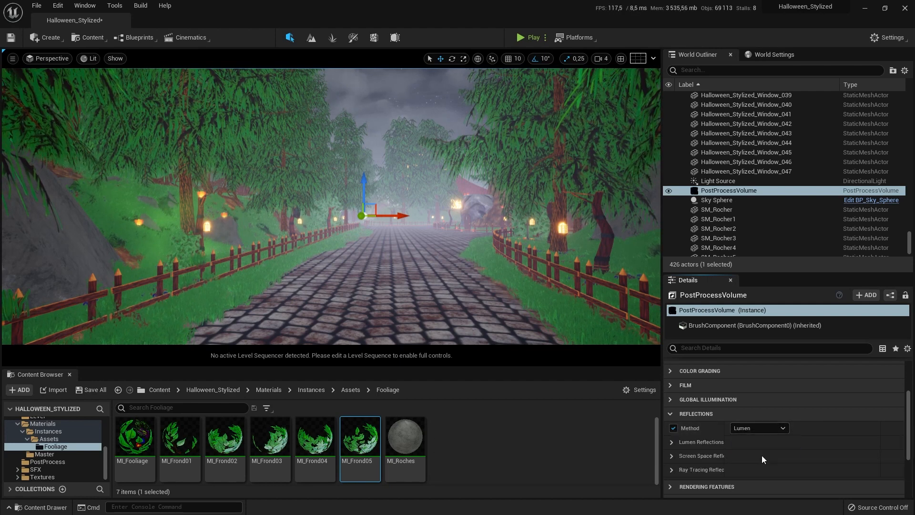
click(763, 428)
click(763, 464)
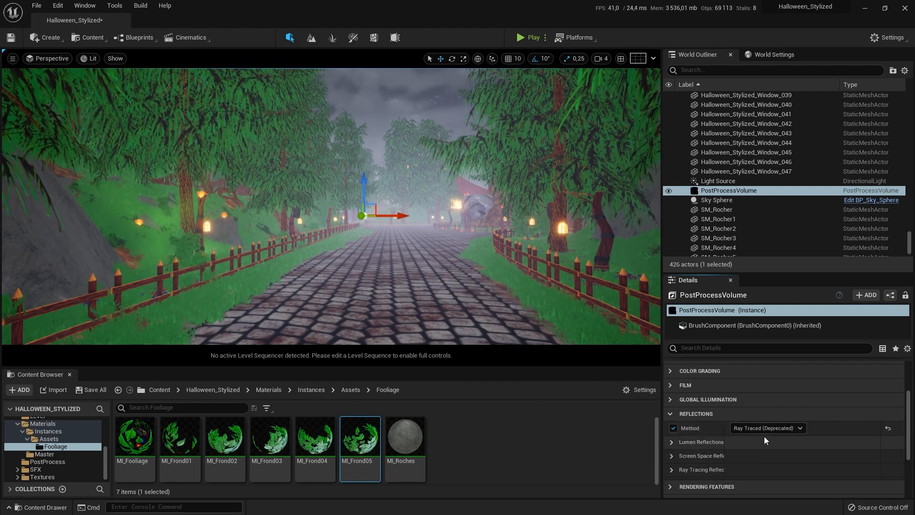
Step: Set the Reflections Method to Lumen and override the Lumen Reflections Quality at 2.0
click(764, 429)
click(759, 447)
click(672, 442)
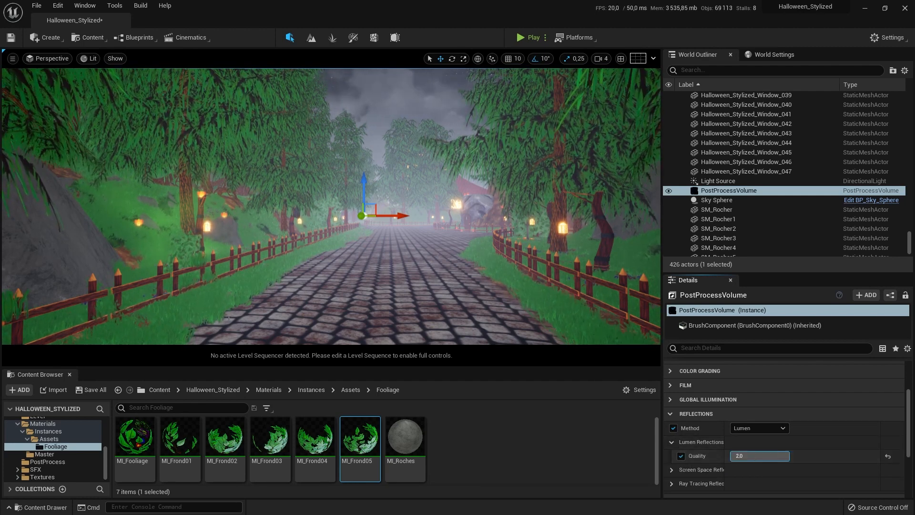
click(672, 442)
Step: Override Screen Space Reflections with Intensity 100, Quality 100 and Max Roughness 1.0
click(673, 455)
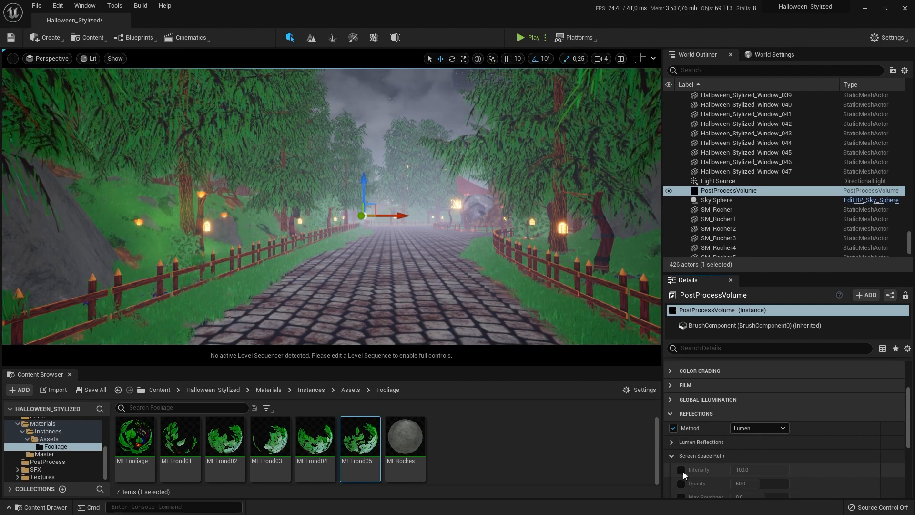
click(682, 471)
click(681, 484)
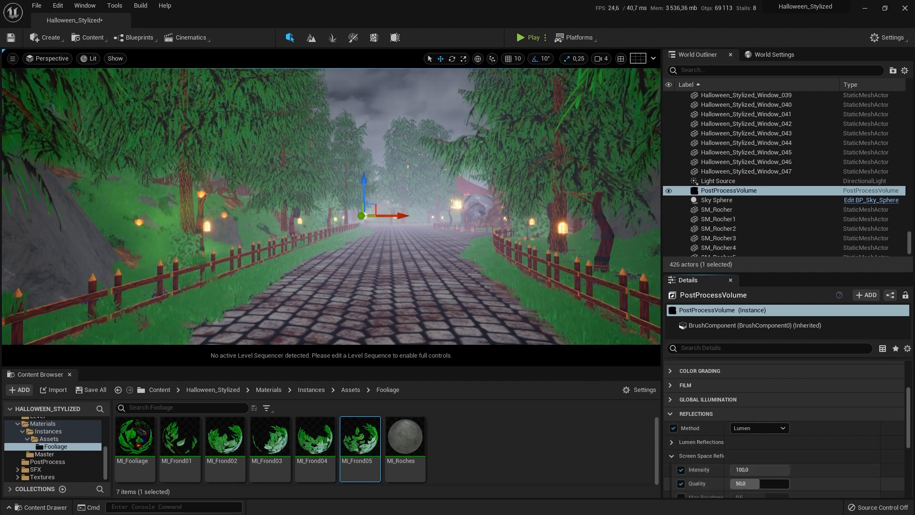
drag(754, 483, 789, 467)
scroll(705, 454, down, 2)
click(682, 467)
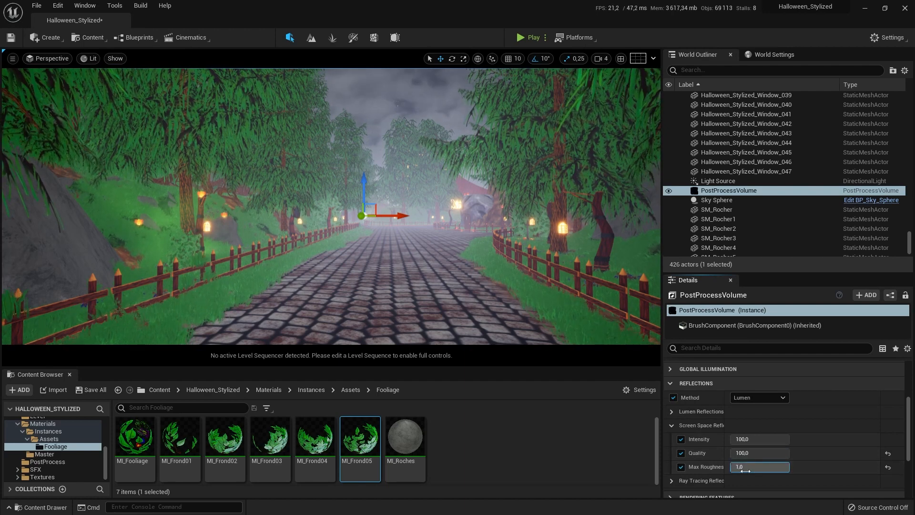
click(671, 425)
Step: Look over the Ray Tracing Reflections and Rendering Features groups, and collapse them along with the Reflections category
click(672, 439)
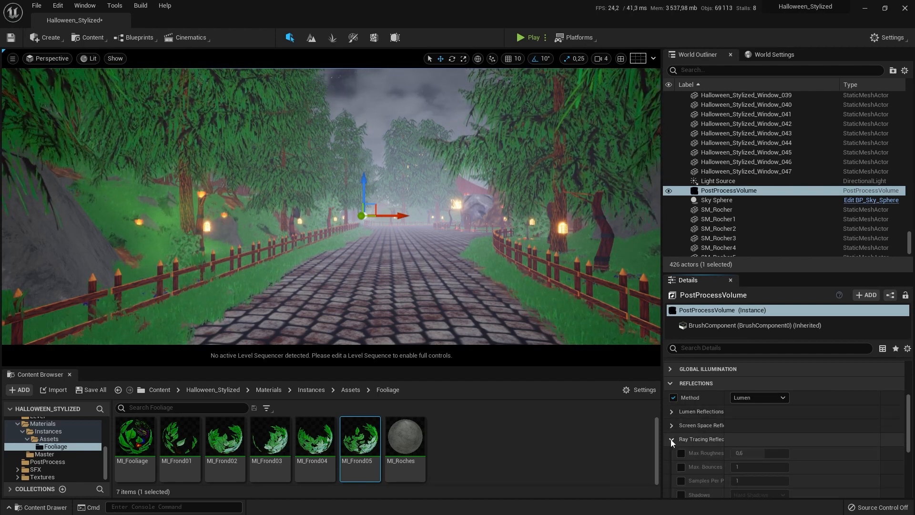
click(686, 438)
click(671, 456)
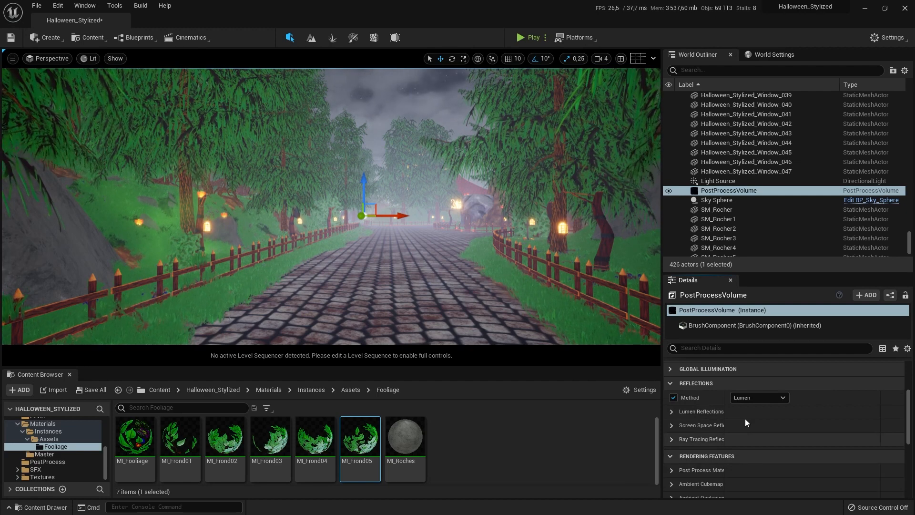
scroll(745, 418, down, 3)
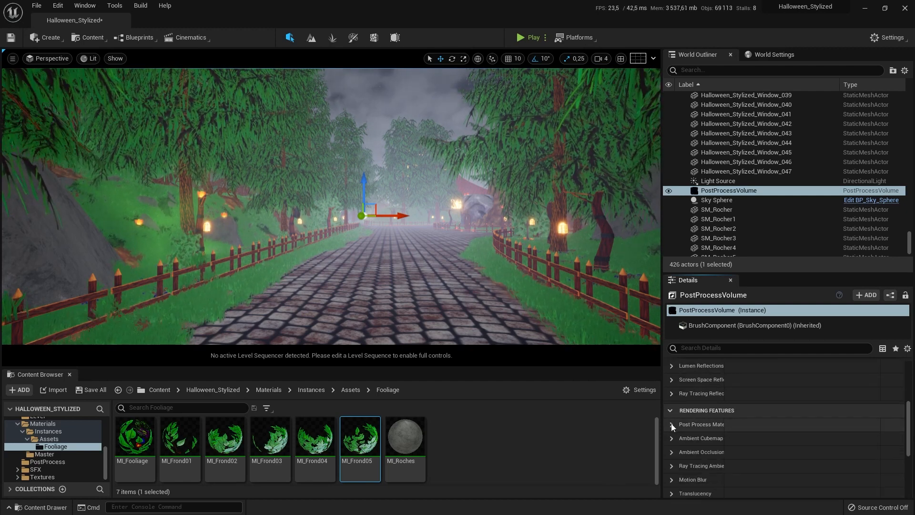
click(671, 409)
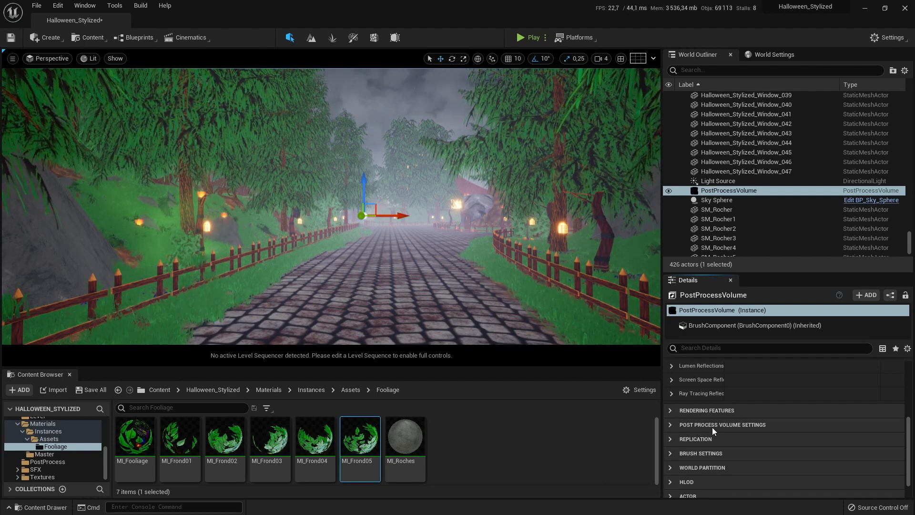
scroll(712, 428, up, 3)
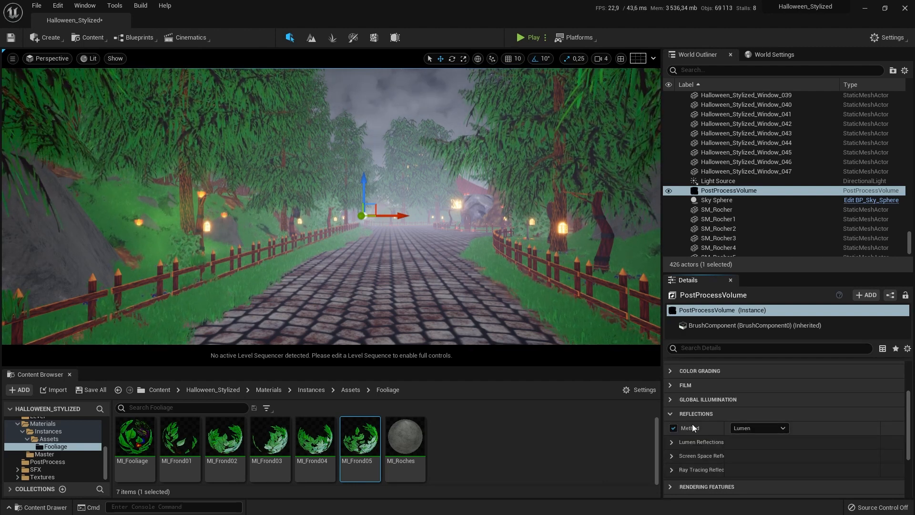
click(670, 414)
Step: Expand the Film category and override its Slope at 1.0
click(671, 385)
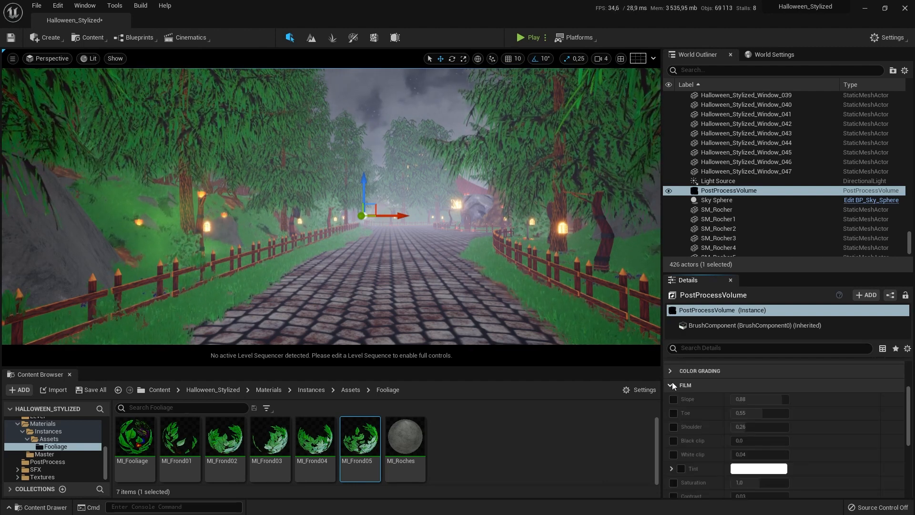
click(673, 399)
click(753, 399)
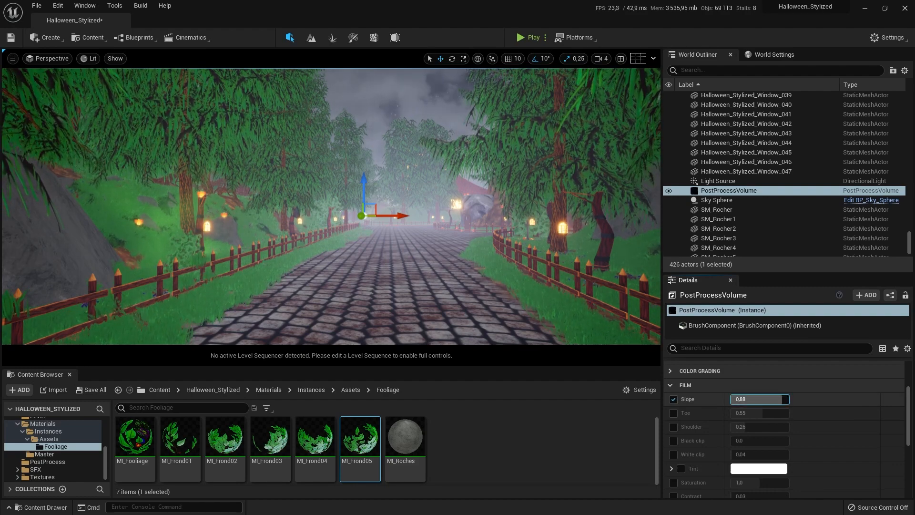
text(1)
key(Return)
mouse_move(788, 399)
mouse_down()
mouse_move(732, 400)
mouse_move(789, 399)
mouse_up()
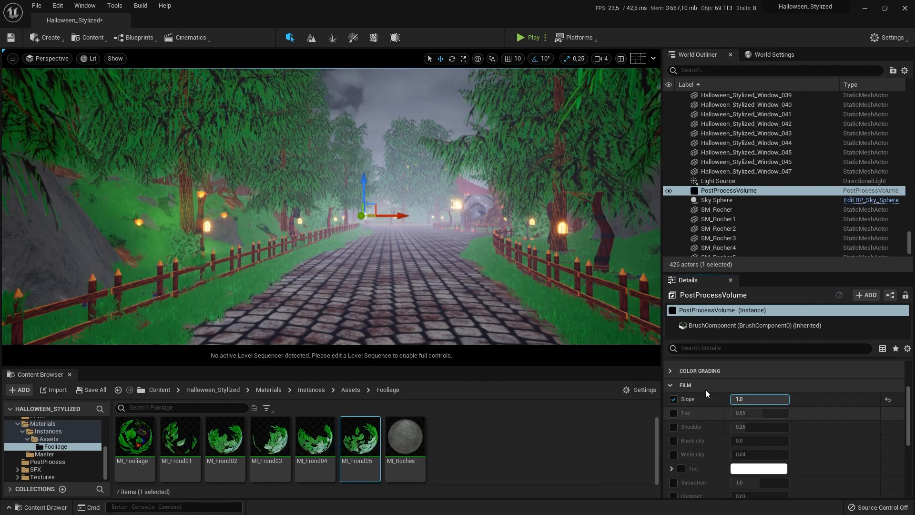
Step: Override the Toe setting in the Film category and set it to 0.7
click(674, 414)
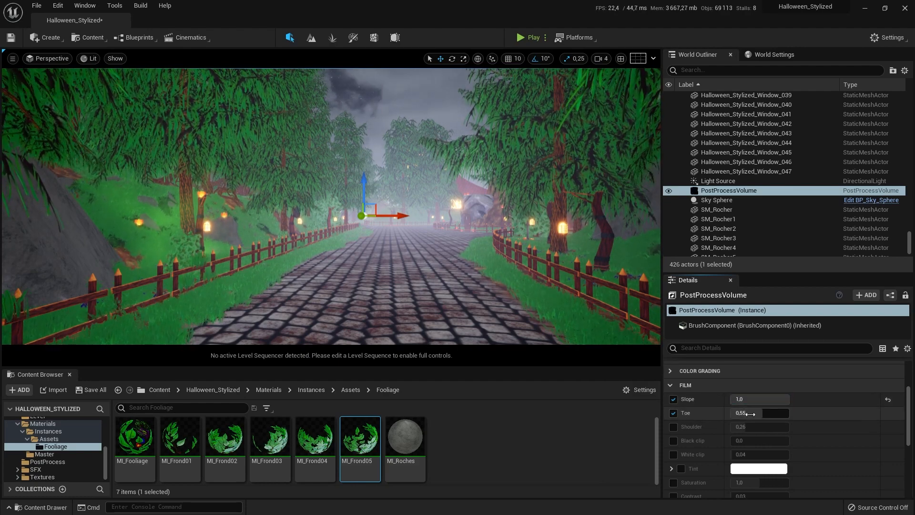
mouse_move(763, 413)
mouse_down()
mouse_move(737, 413)
mouse_move(776, 413)
mouse_up()
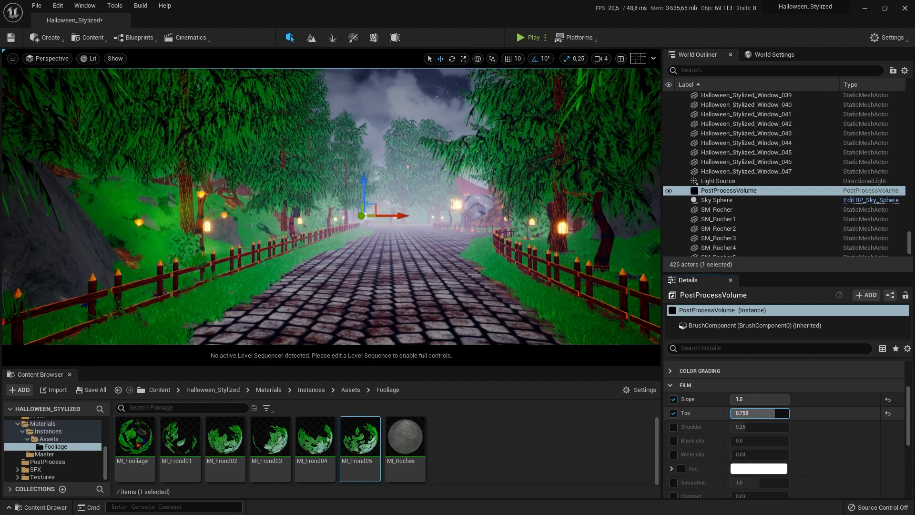
click(742, 413)
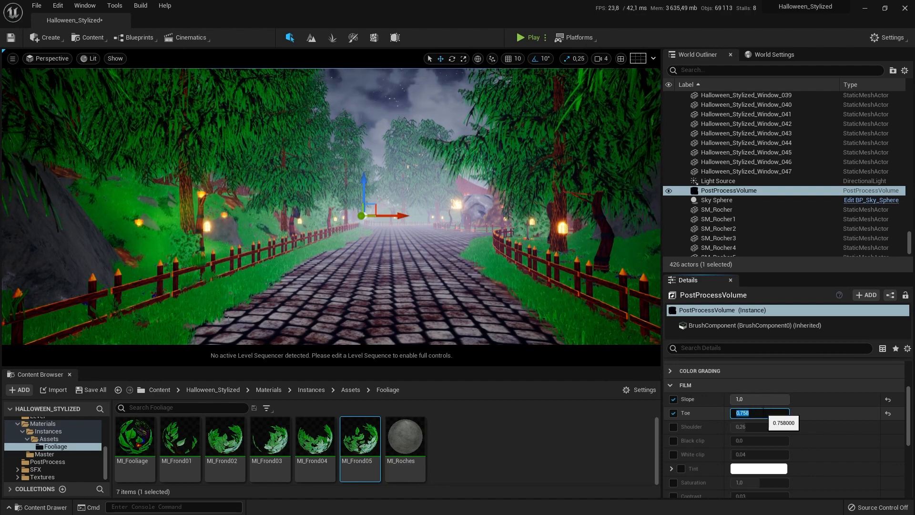
text(0.7)
key(Return)
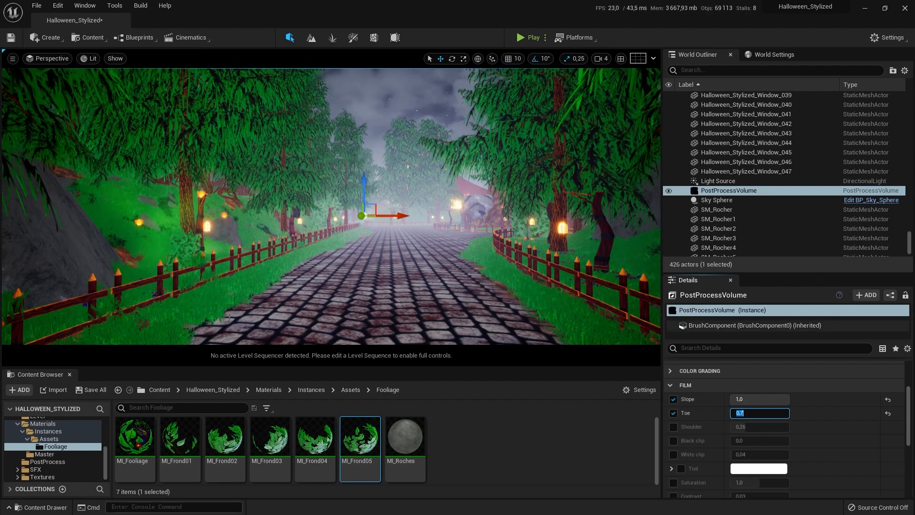
Step: Override the Film Shoulder and set it to 0.7
click(673, 427)
mouse_move(733, 426)
mouse_down()
mouse_move(790, 427)
mouse_move(739, 426)
mouse_up()
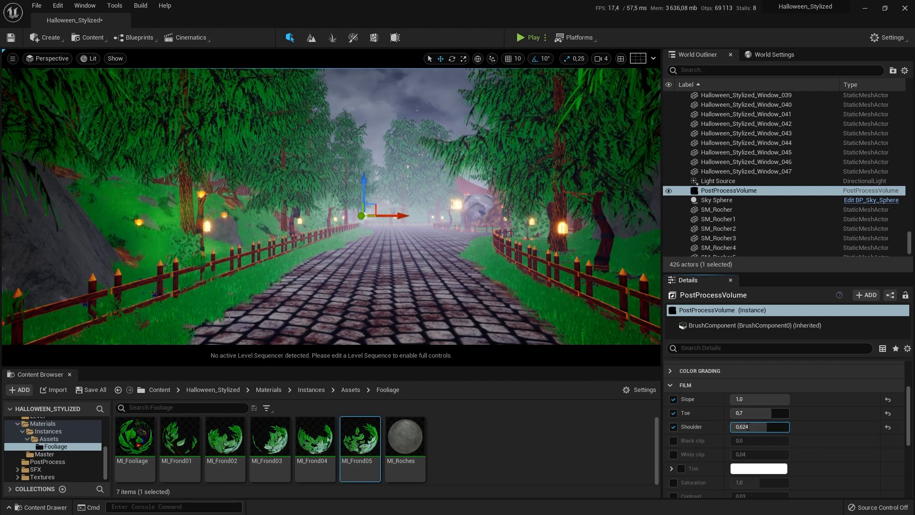
click(741, 427)
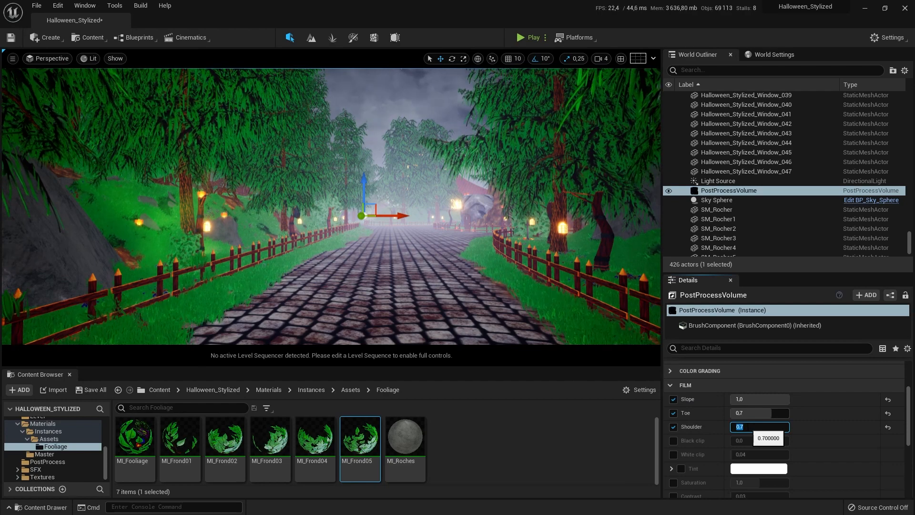
Step: Override the Film Black clip, trying 0.1 before settling on 0.01
click(673, 440)
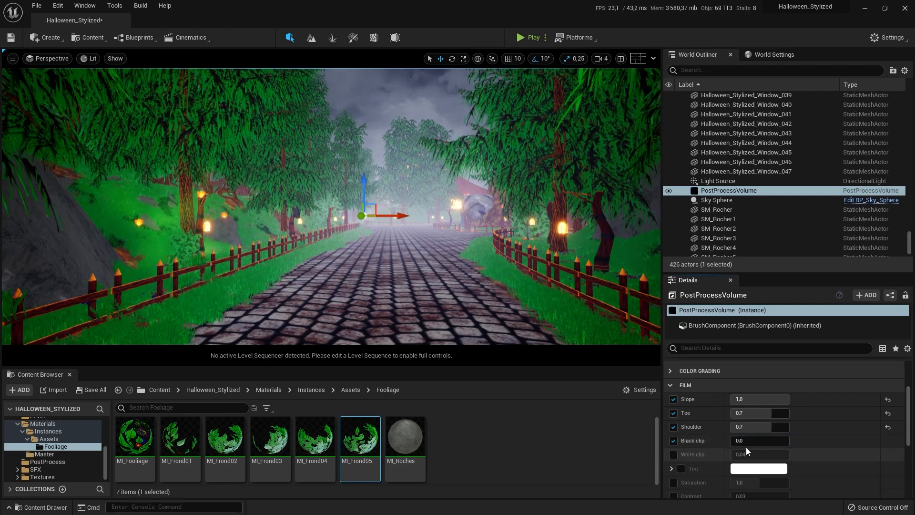
mouse_move(745, 440)
mouse_down()
mouse_move(780, 441)
mouse_move(737, 440)
mouse_up()
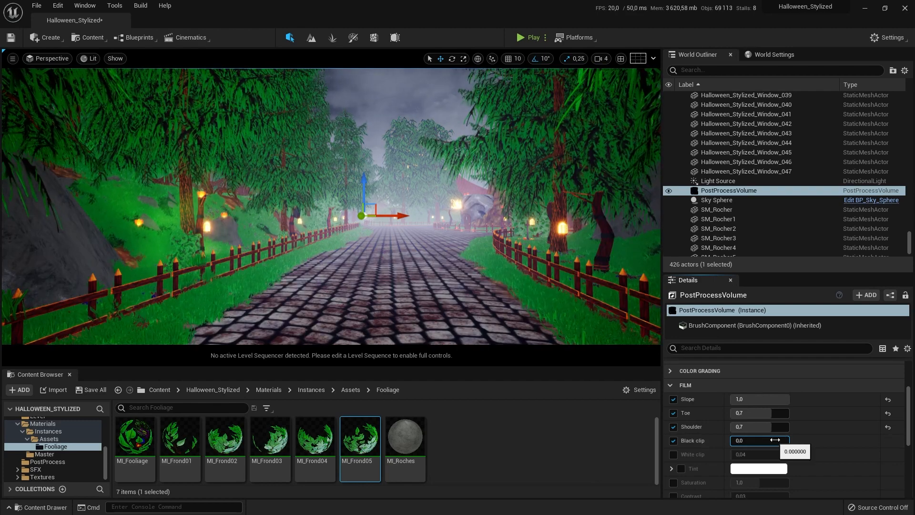
click(740, 441)
text(0)
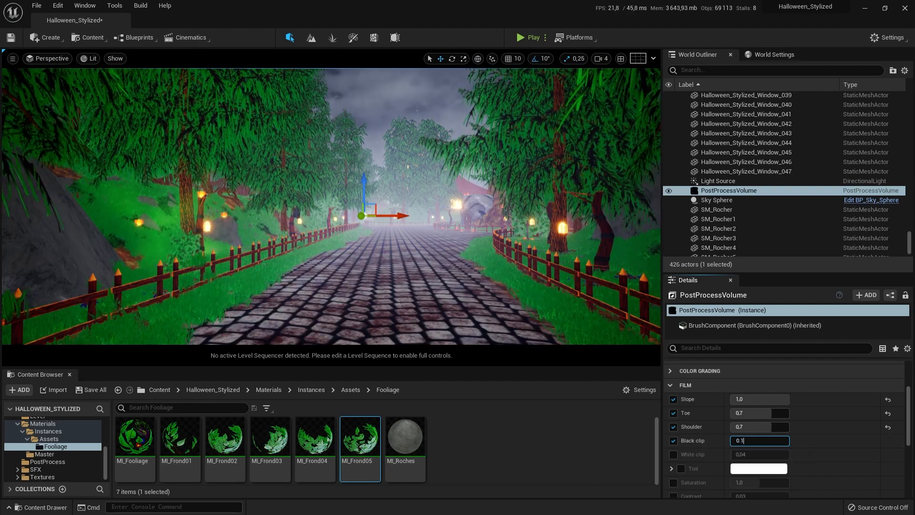
text(.1)
key(Return)
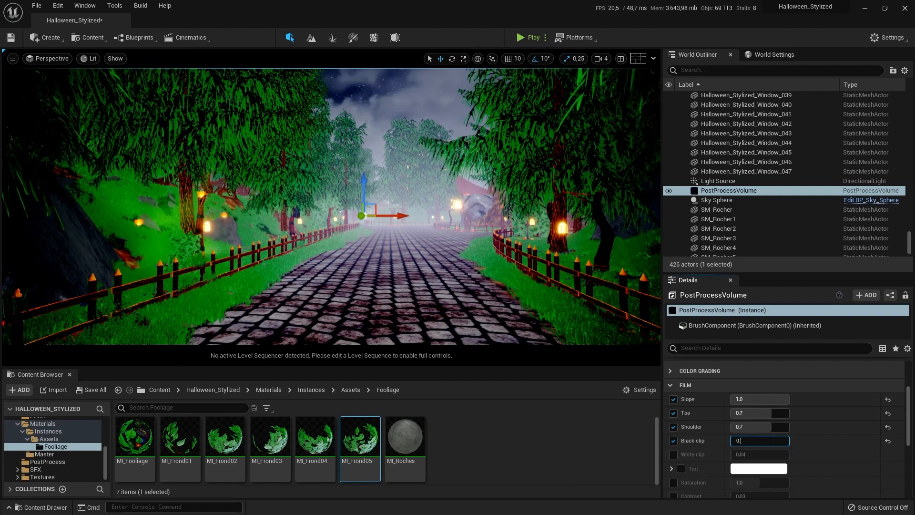
text(0.01)
key(Return)
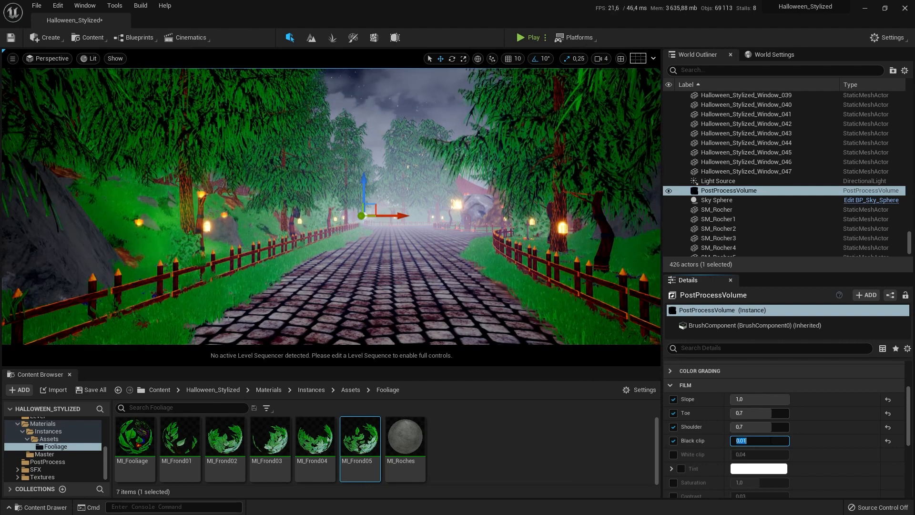
Step: Override the Film White clip, try different amounts, and set it to 0.04
click(674, 454)
drag(744, 454, 779, 454)
click(753, 453)
text(0,04)
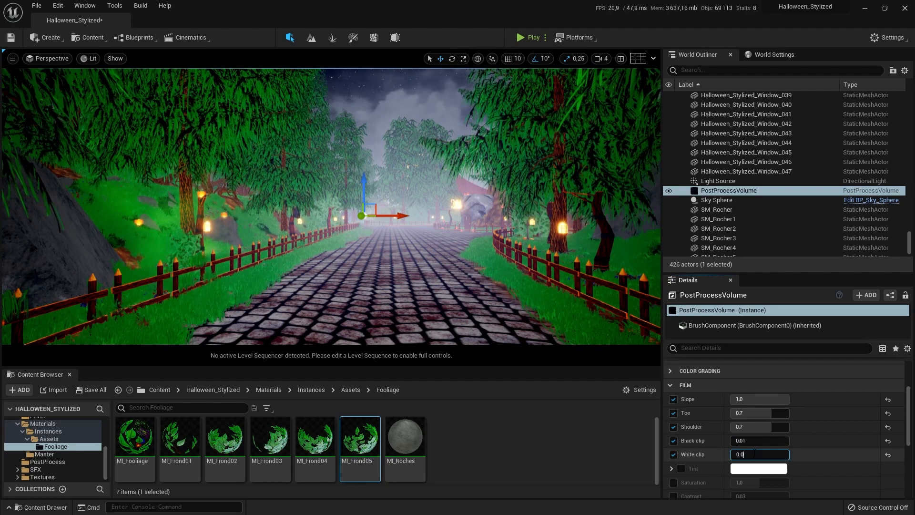
key(Return)
Step: Try other brightness values for the Film Tint color and accept it as white
click(687, 469)
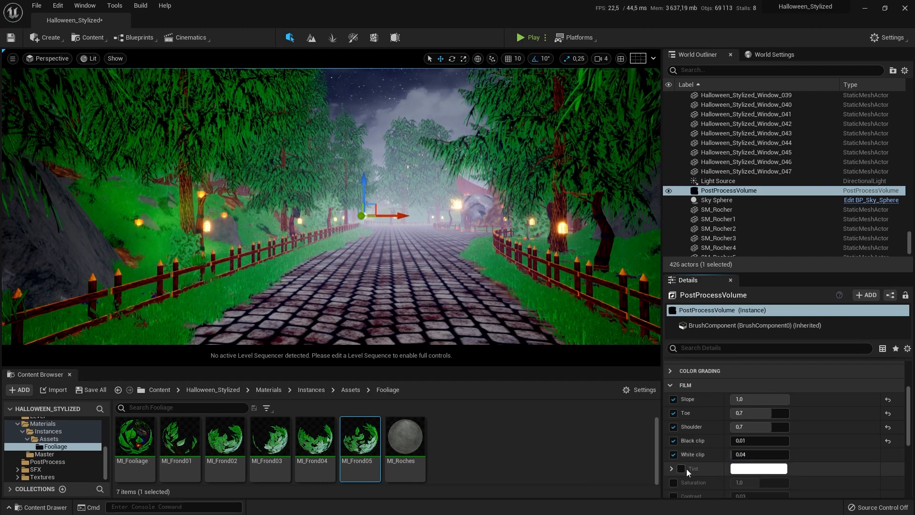
click(752, 469)
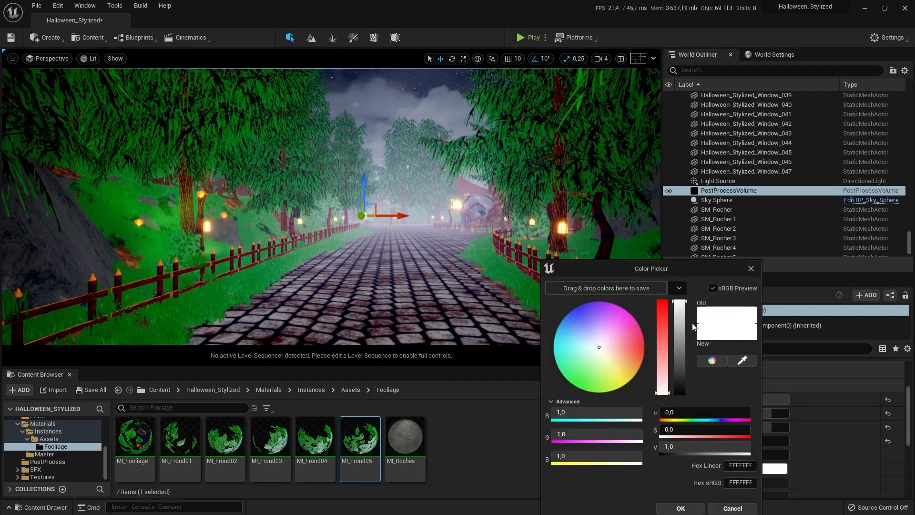
drag(675, 319, 688, 265)
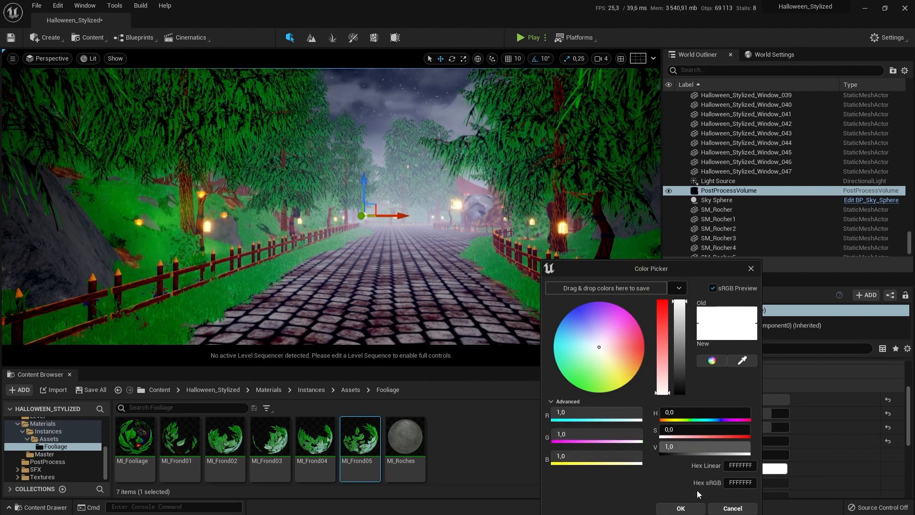
click(680, 508)
Step: Override the Film Saturation at 1.0 and the Contrast at 0.1, testing extreme values of each first
scroll(725, 449, down, 2)
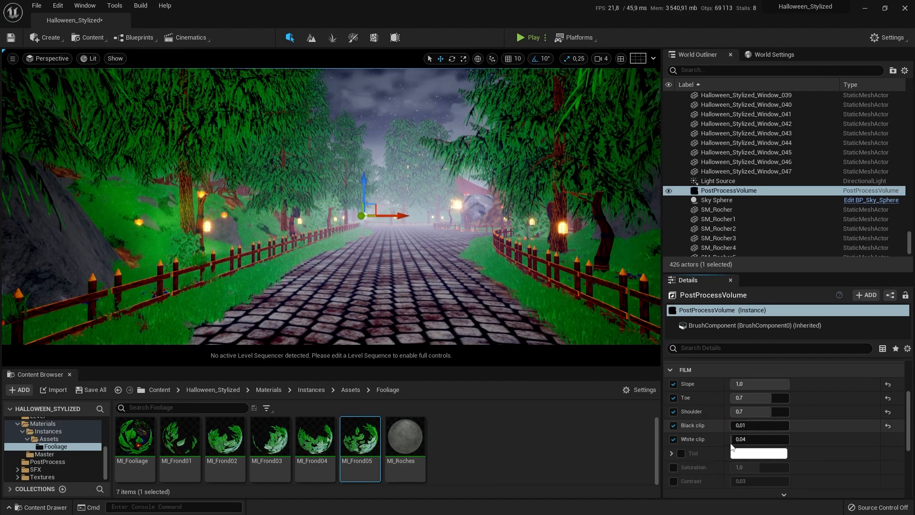
click(673, 451)
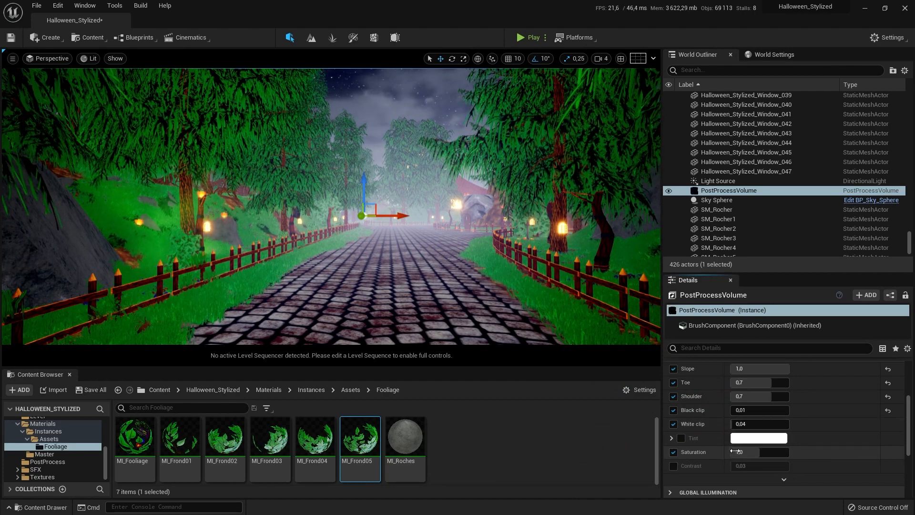
drag(742, 452, 691, 452)
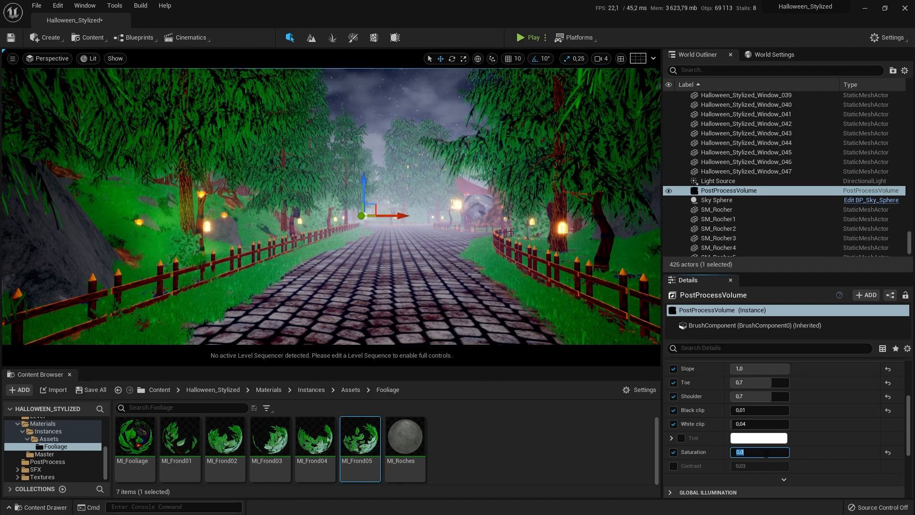
text(1)
key(Return)
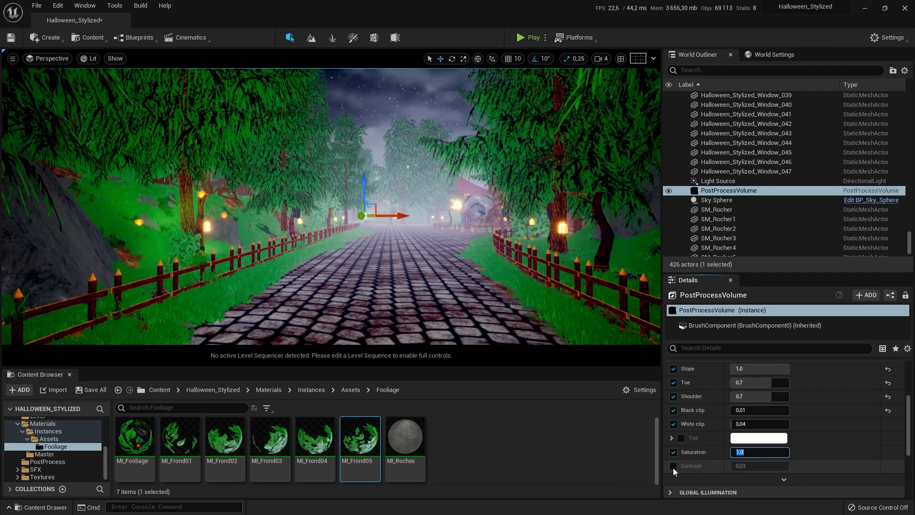
click(673, 466)
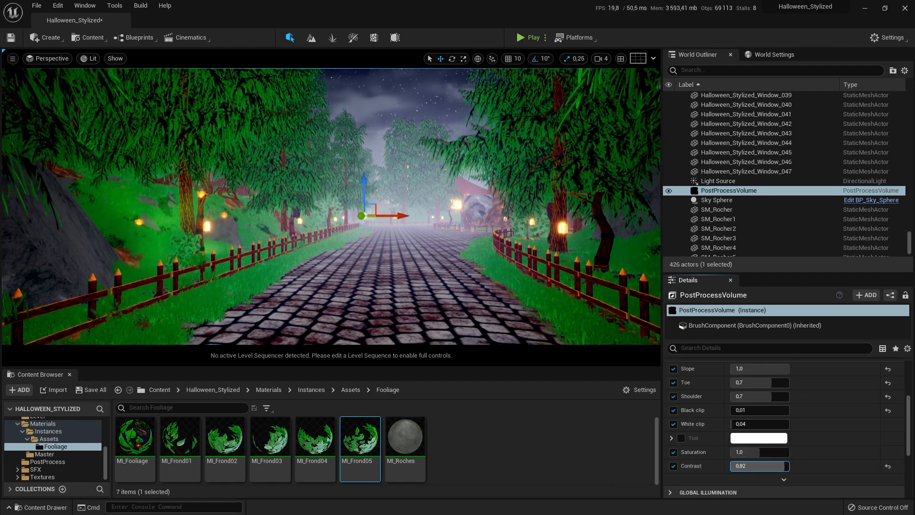
drag(785, 467, 730, 468)
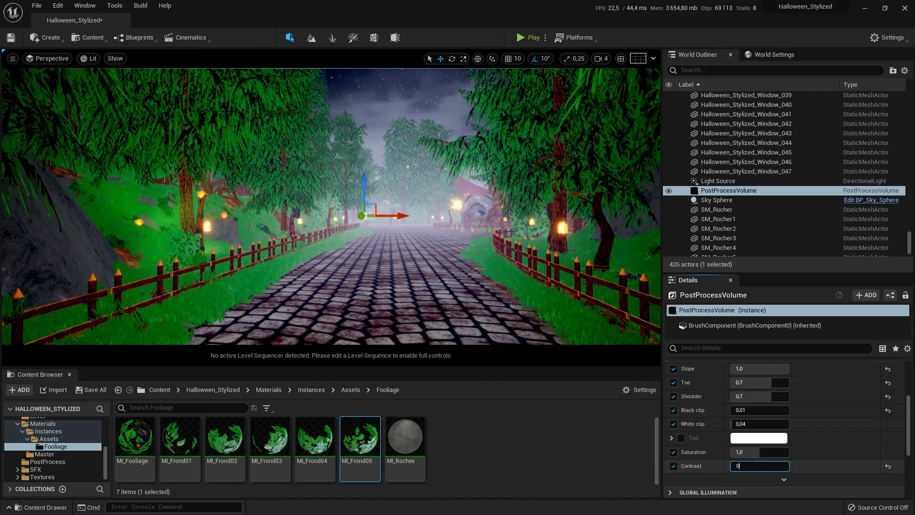
Step: Look over the advanced Film settings from Tint Shadow to Dynamic Range, and collapse the Film category
click(786, 479)
scroll(782, 453, down, 1)
scroll(780, 446, down, 2)
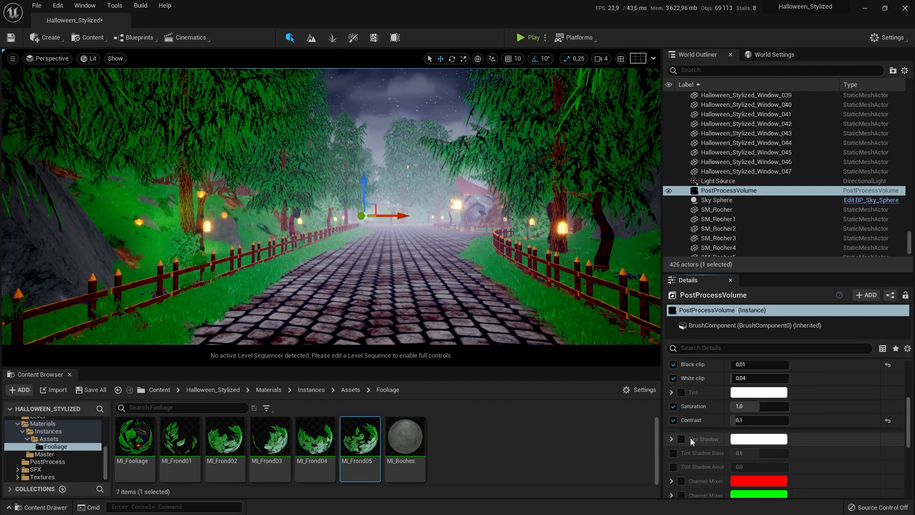
scroll(726, 435, down, 4)
scroll(726, 435, down, 3)
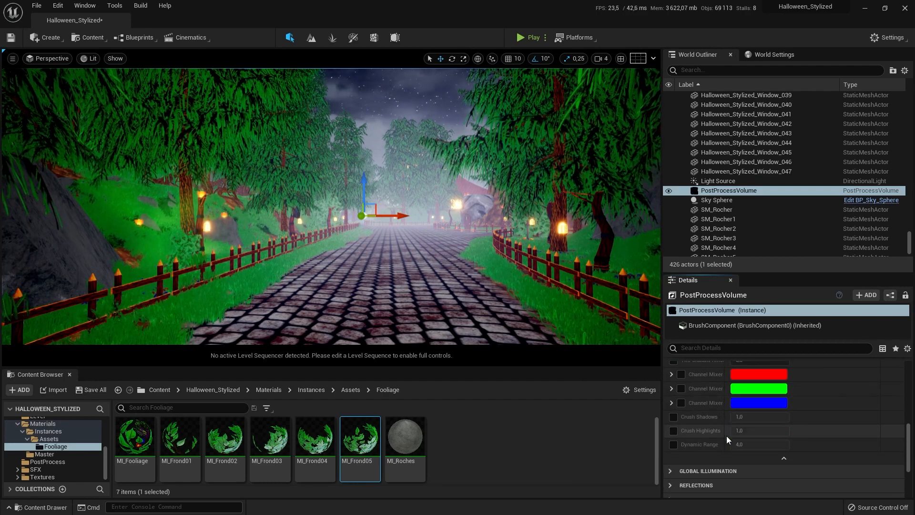
scroll(727, 436, down, 1)
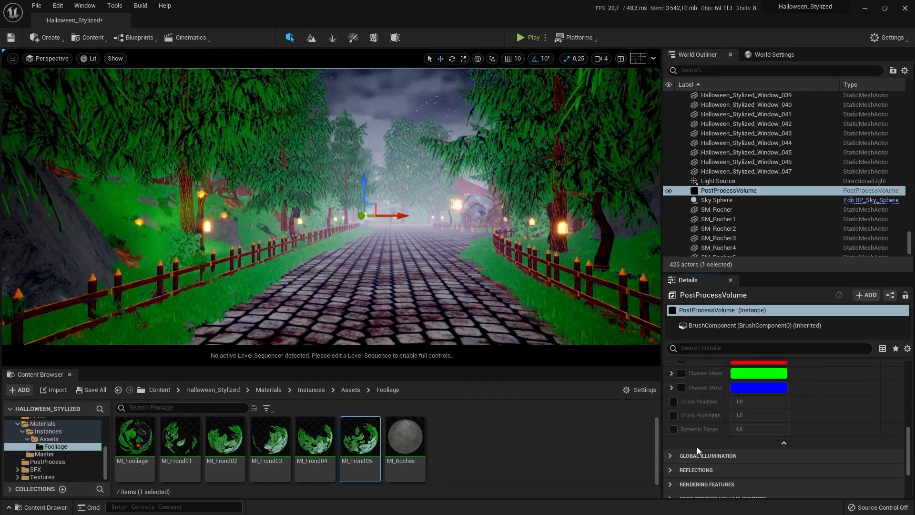
scroll(697, 447, up, 14)
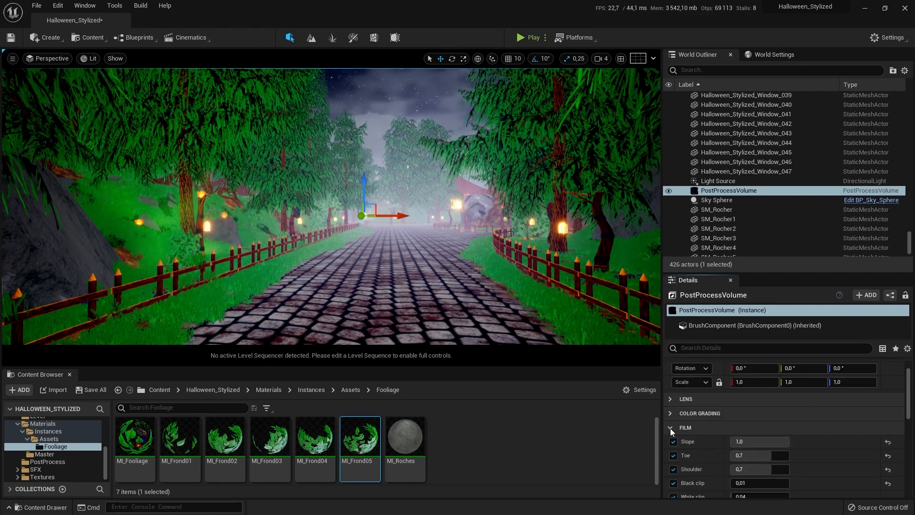
click(670, 428)
Step: Expand White Balance under Color Grading and enable the Temp and Tint overrides
click(670, 412)
click(671, 427)
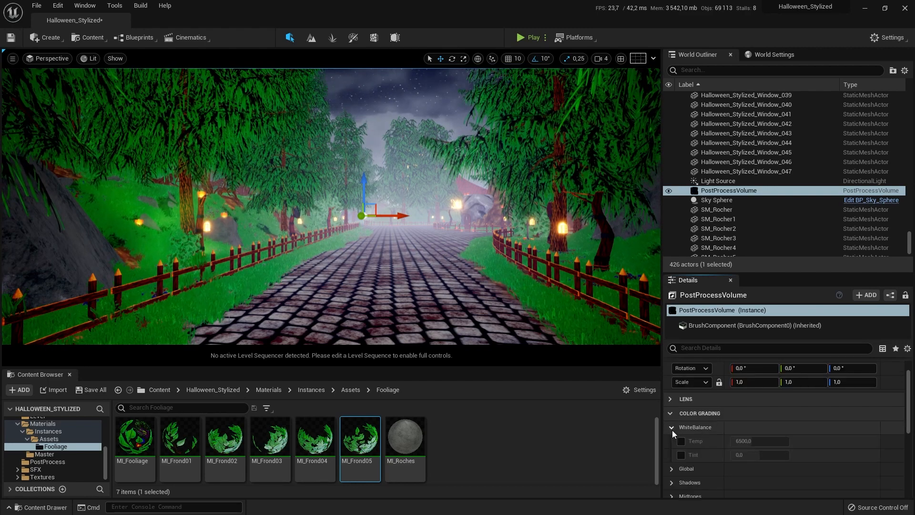
click(681, 440)
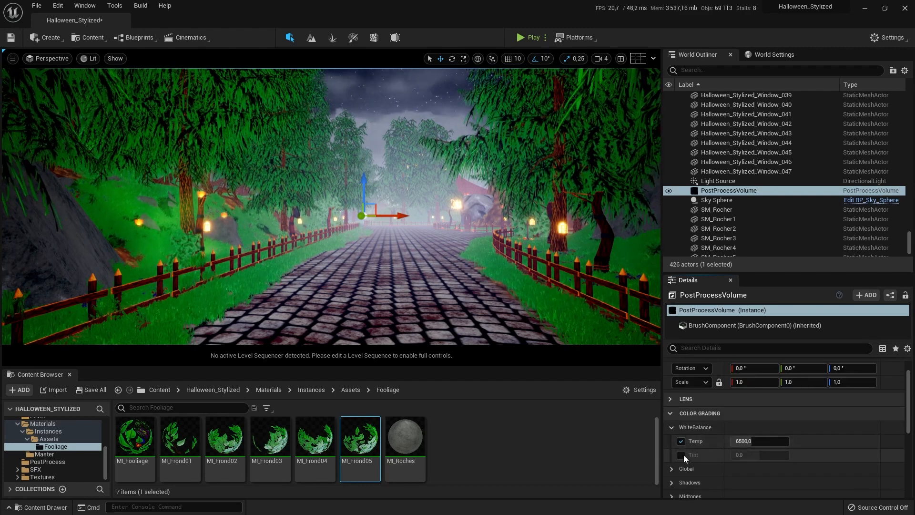
click(682, 455)
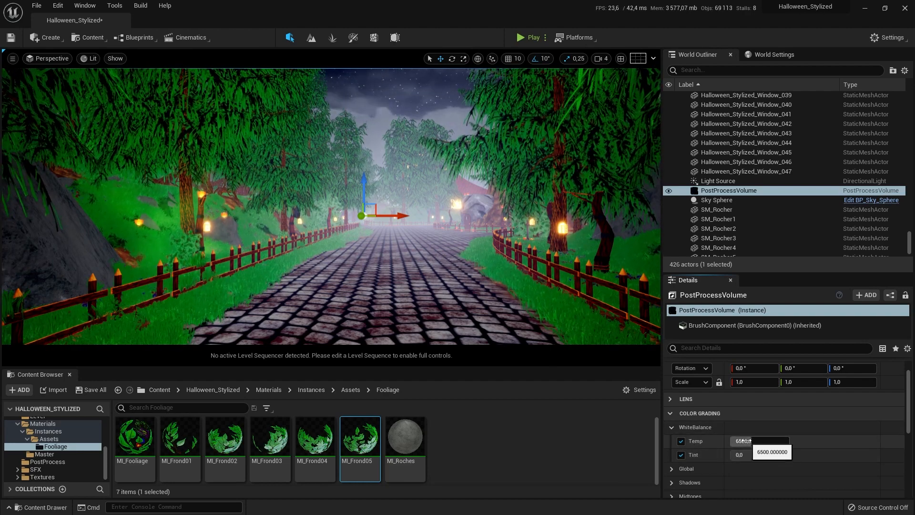
Step: Test the White Balance Temp at its cold and warm extremes and at 4500, and set it to 5000
drag(764, 443, 705, 443)
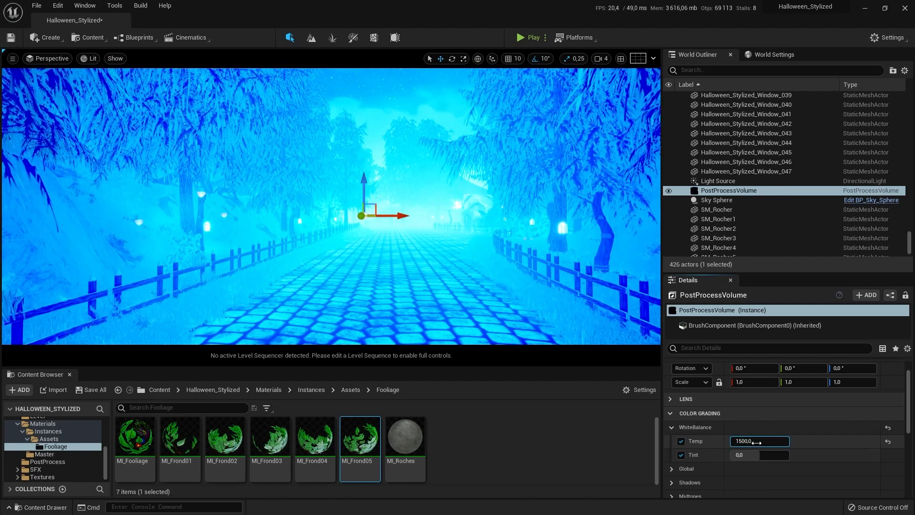
drag(753, 443, 815, 444)
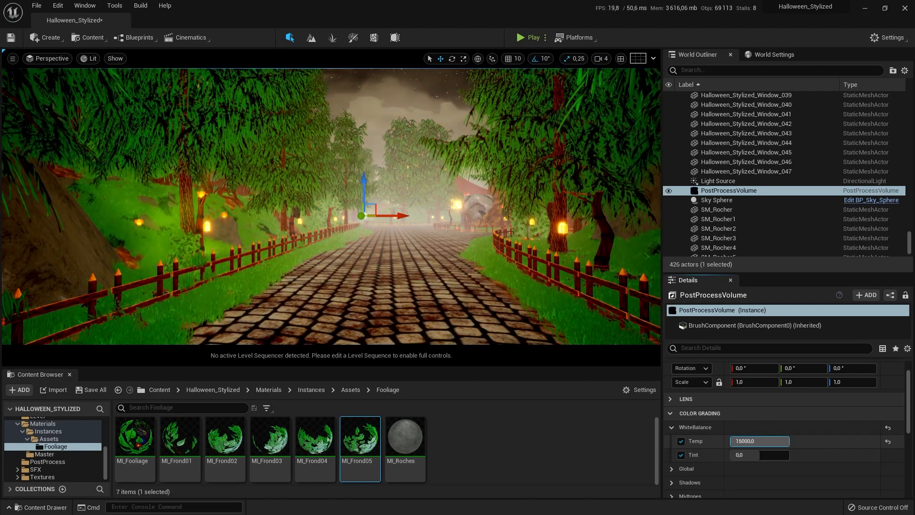
click(745, 441)
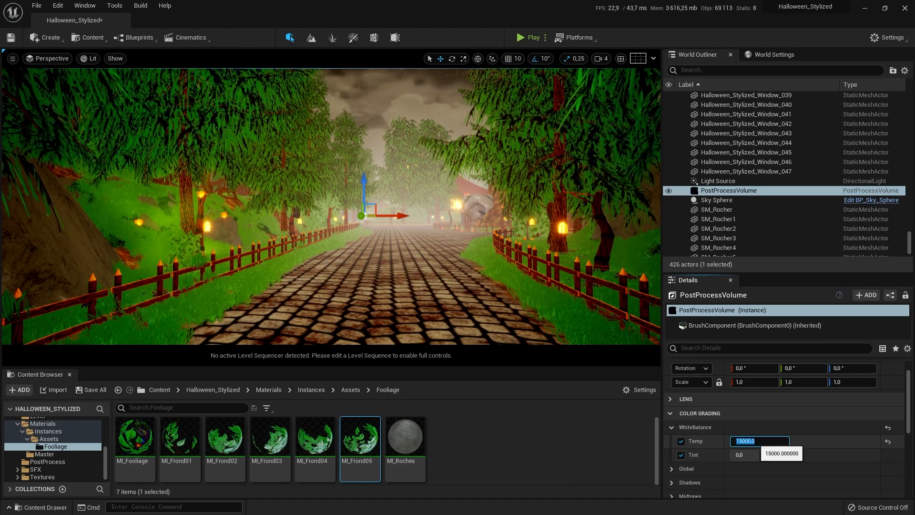
text(4500)
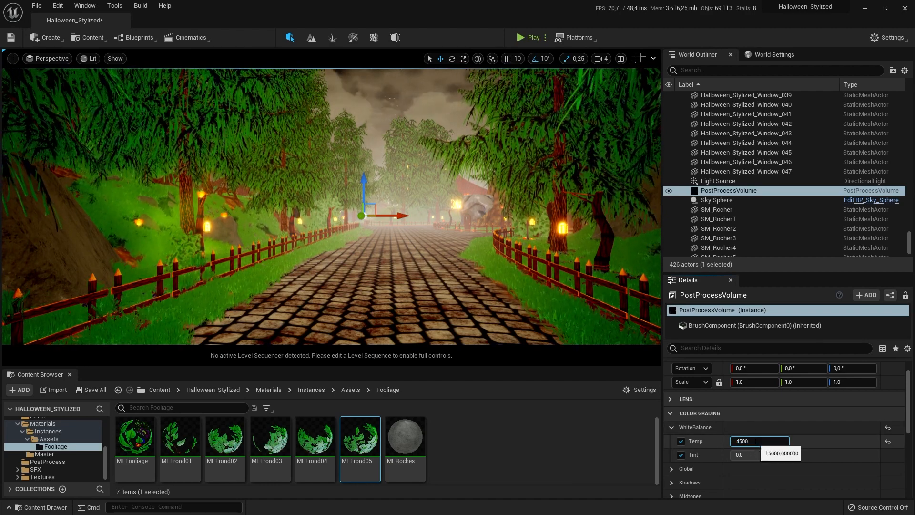
key(Return)
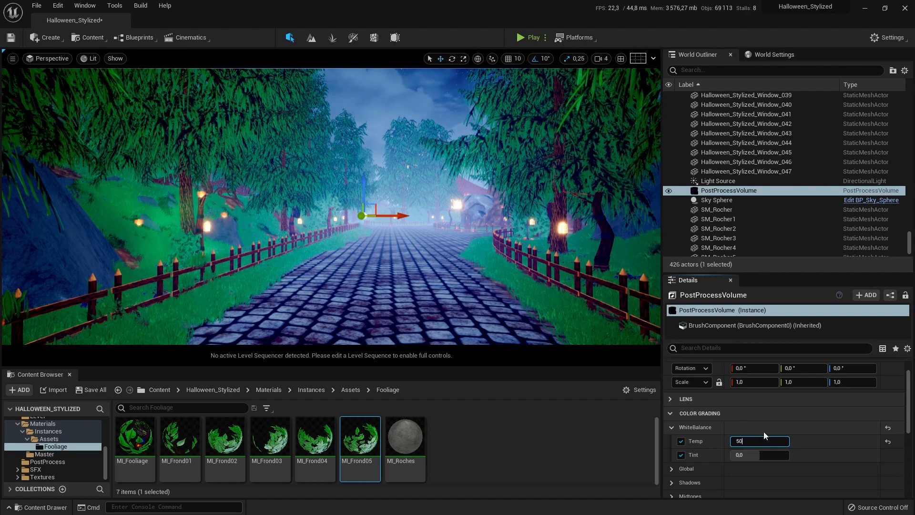
text(0)
key(Return)
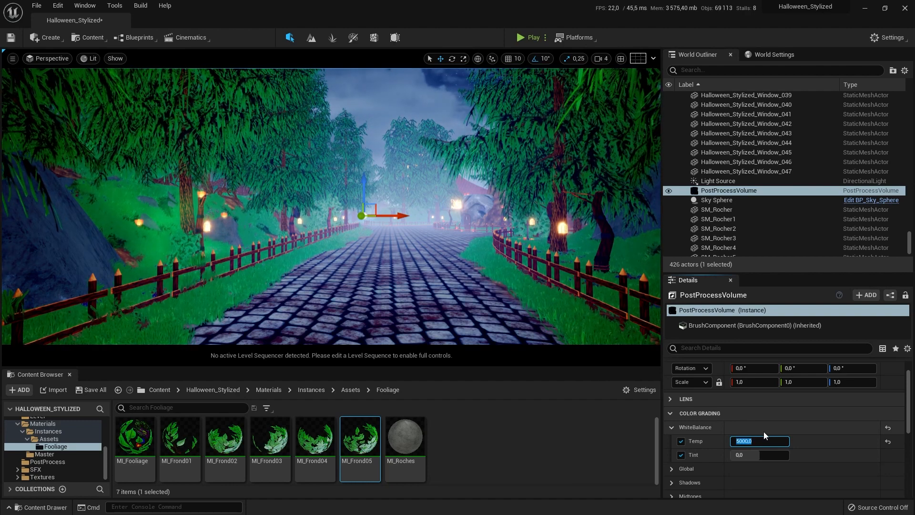
Step: Test the White Balance Tint with positive and negative values, and set it to 0
click(759, 455)
text(1)
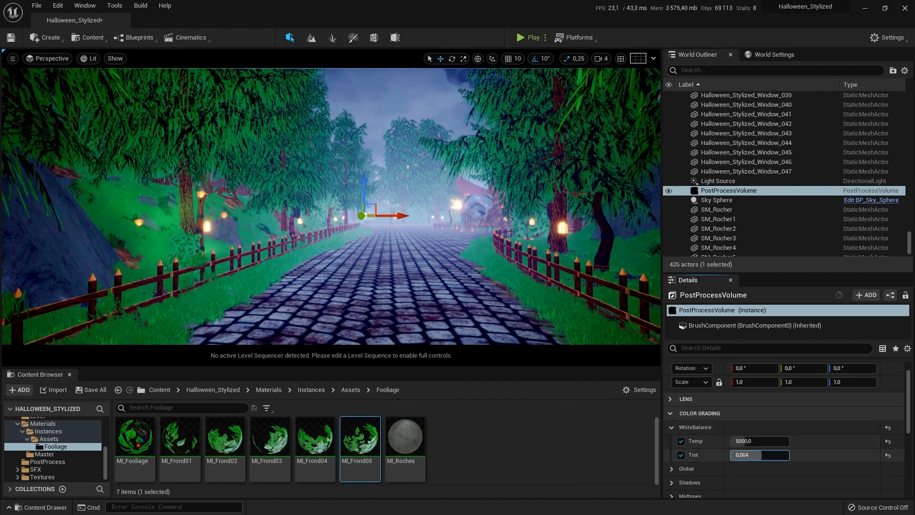
key(Return)
text(-0,488)
key(Return)
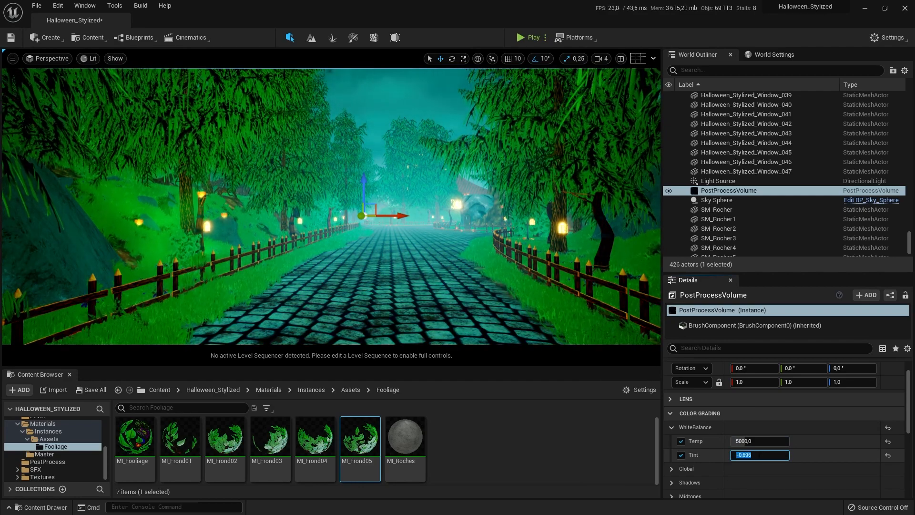
text(0)
key(Return)
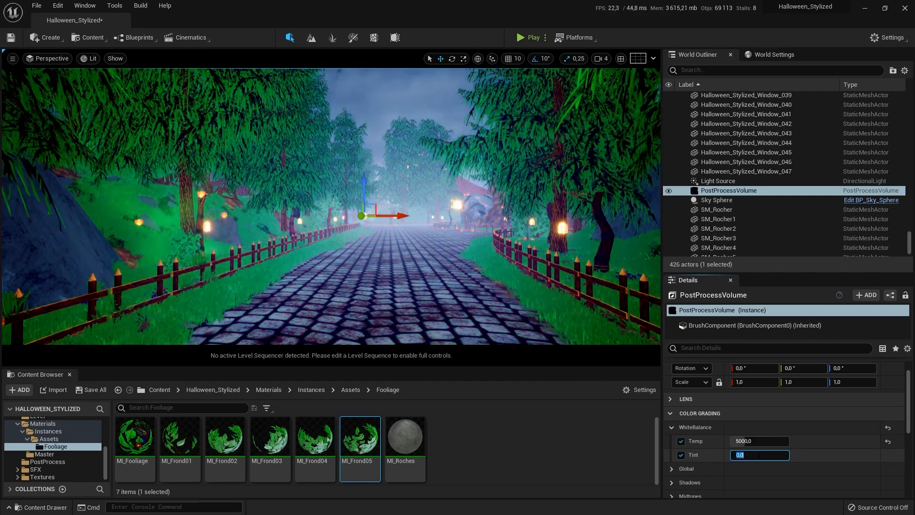
Step: Collapse White Balance and look over the Global, Shadows, Midtones and Highlights groups under Color Grading
click(670, 427)
click(672, 441)
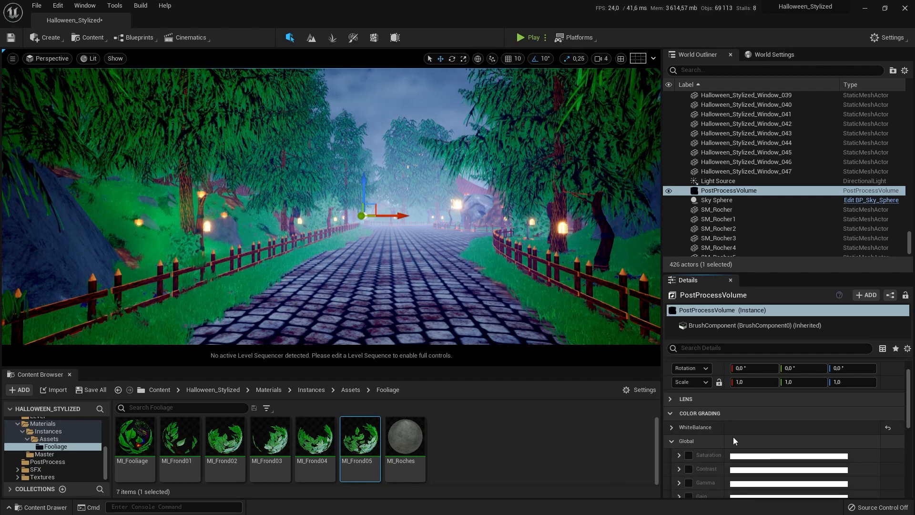
scroll(711, 430, down, 2)
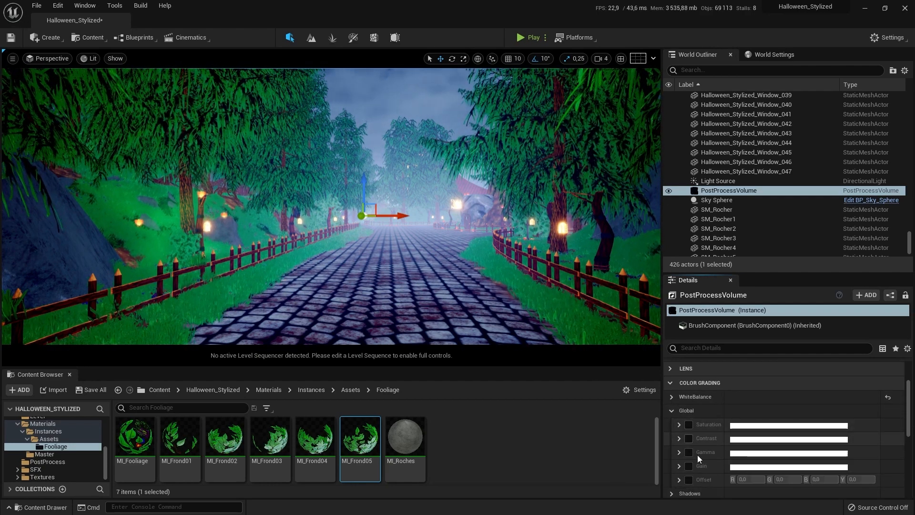
click(676, 414)
click(674, 424)
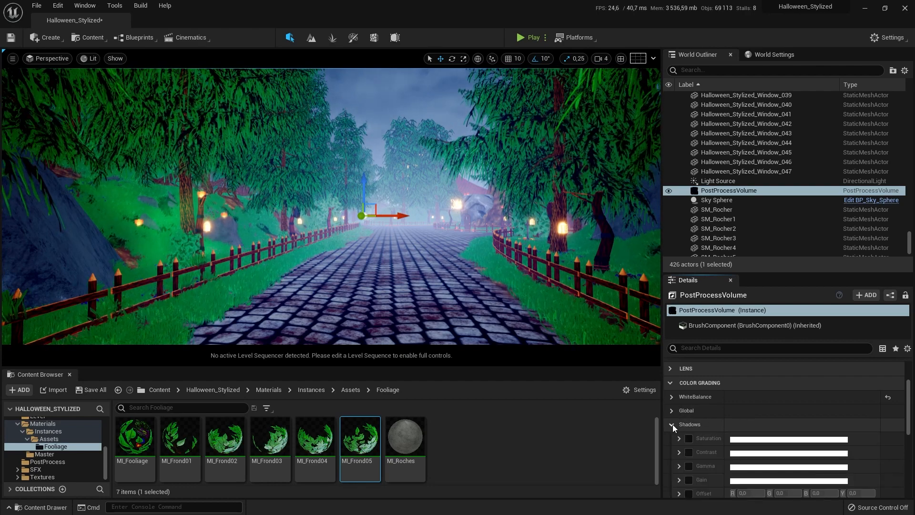
click(673, 424)
scroll(679, 424, down, 1)
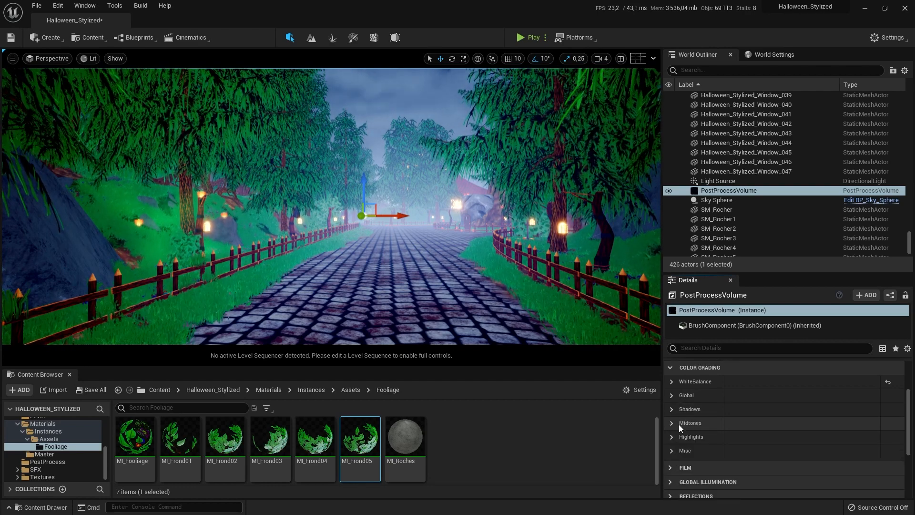
click(672, 423)
click(671, 422)
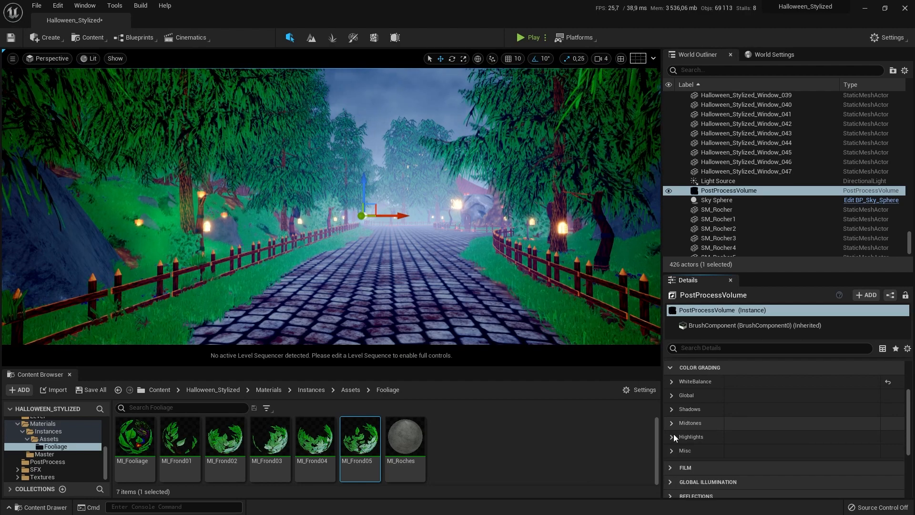
click(672, 437)
click(671, 437)
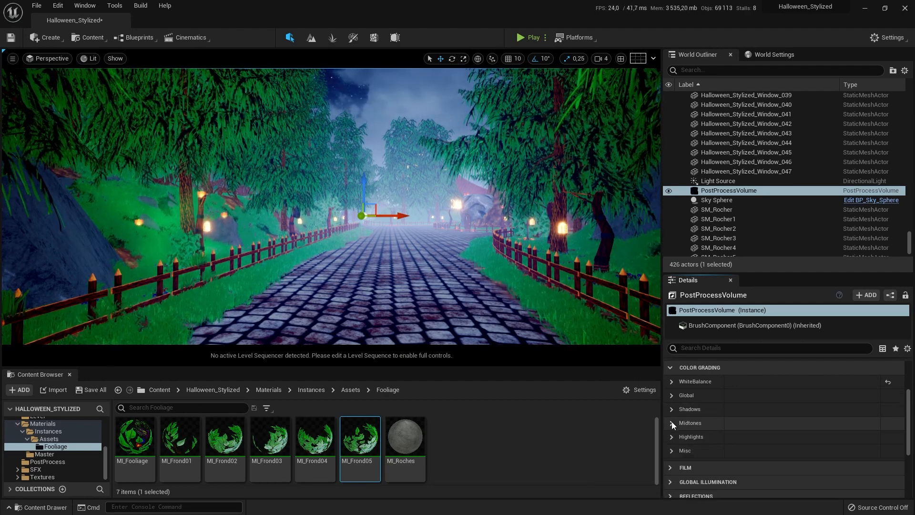
Step: Enable the Saturation override under Midtones and expand its color wheel and channel values
click(672, 423)
click(690, 437)
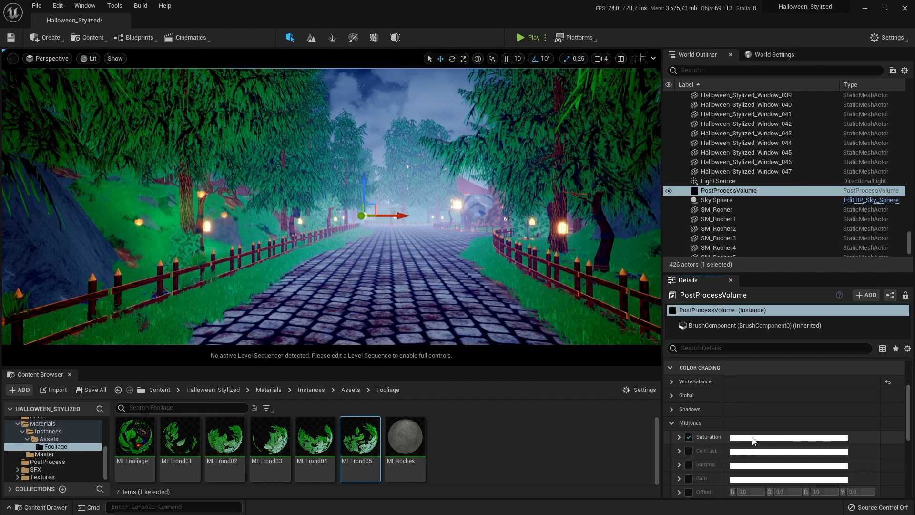
click(679, 437)
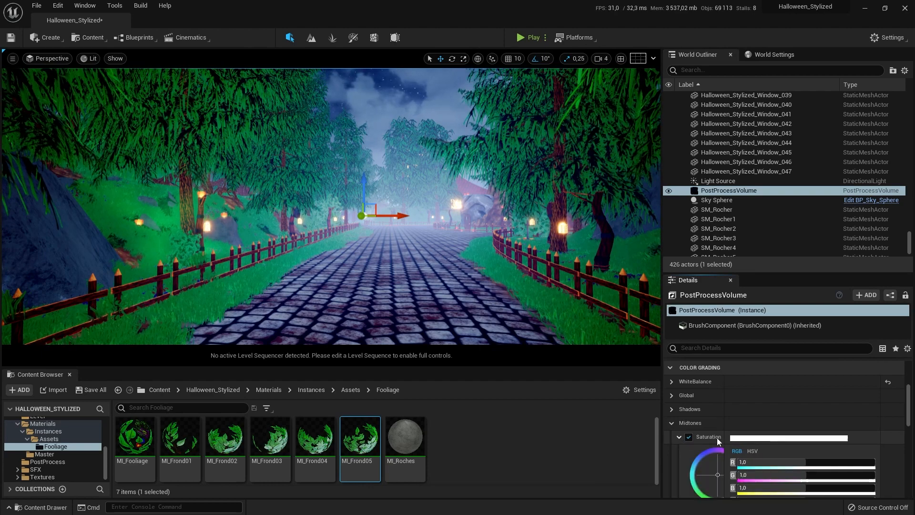
scroll(769, 442, down, 2)
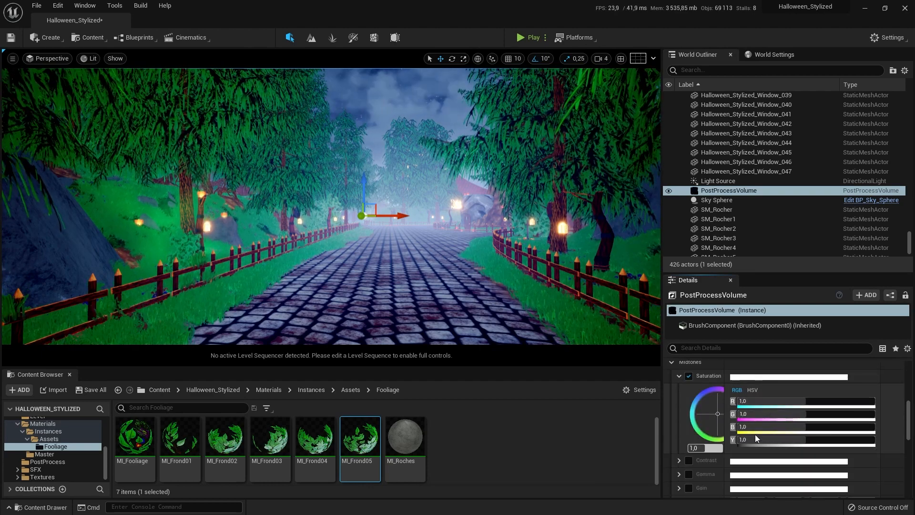
scroll(755, 434, down, 1)
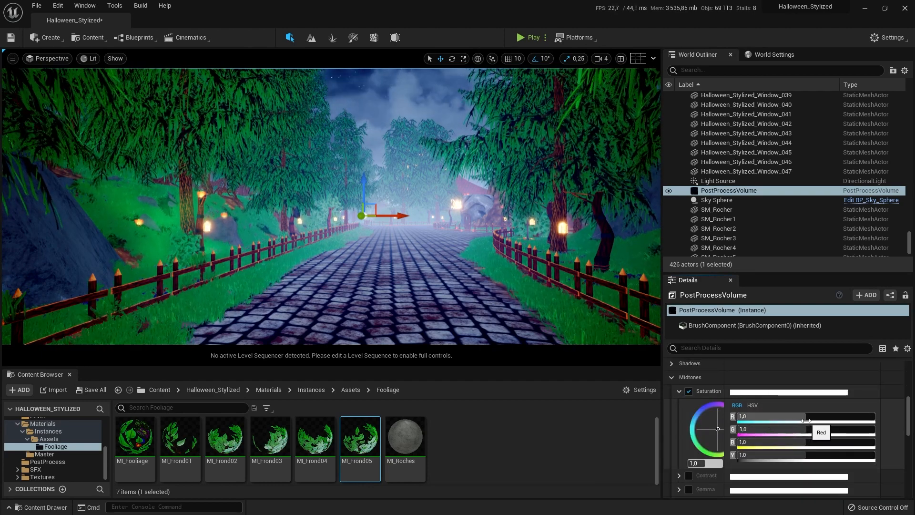
Step: Set the red and green values of the Midtones Saturation to 0.5
mouse_move(805, 420)
mouse_down()
mouse_move(744, 420)
mouse_move(830, 418)
mouse_move(792, 417)
mouse_move(801, 418)
mouse_up()
click(784, 418)
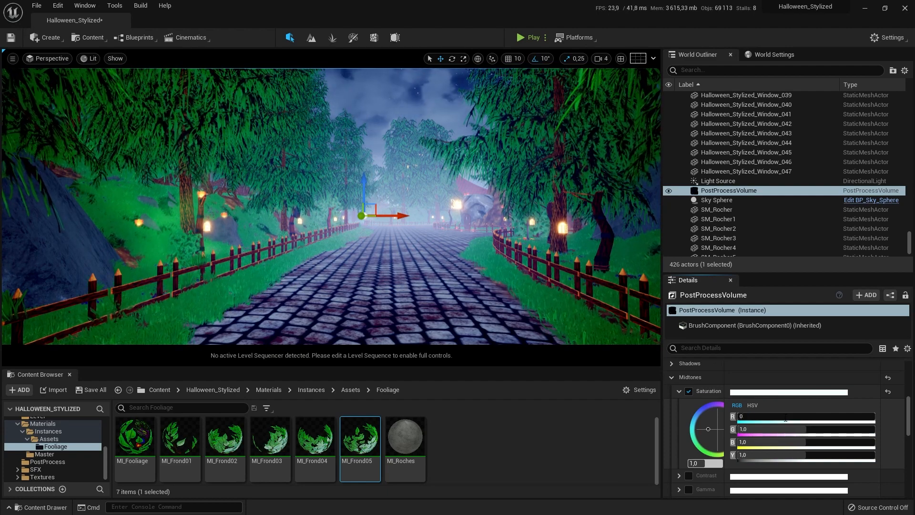
text(0.5)
key(Return)
click(783, 431)
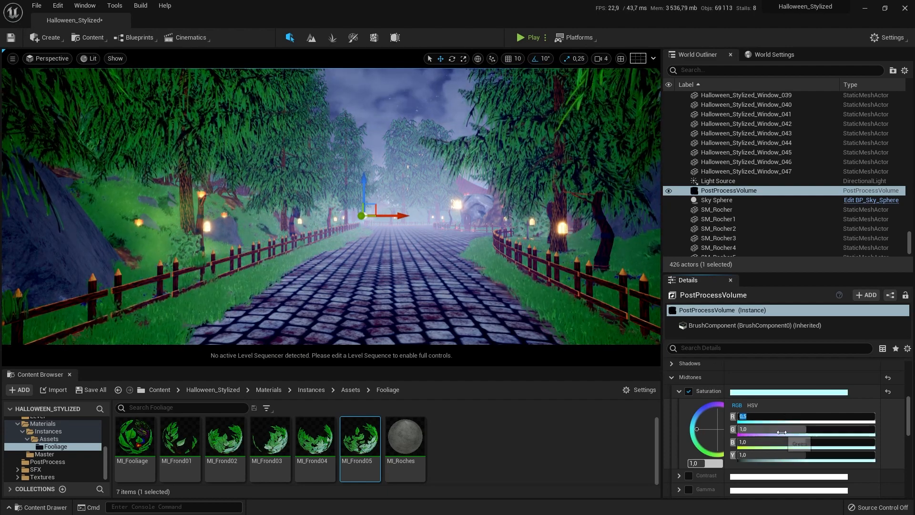
text(0.5)
key(Return)
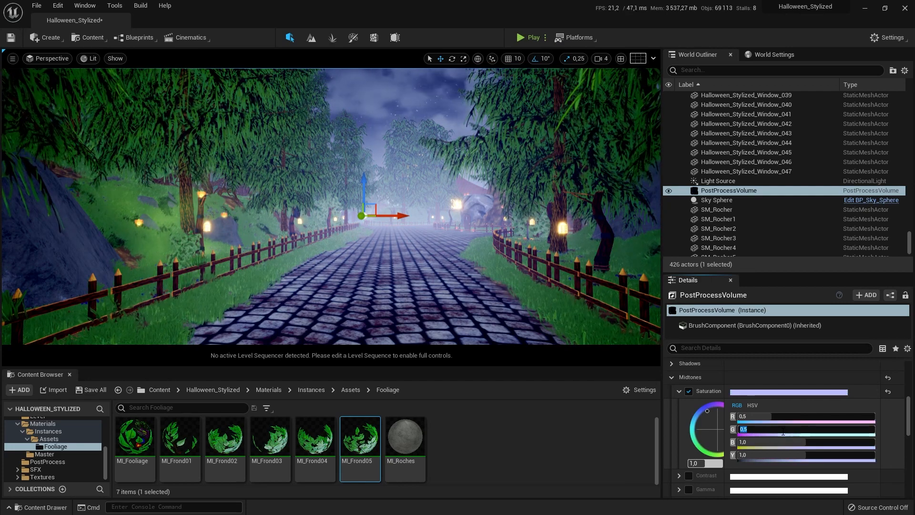
Step: Set the blue and luminance values of the Midtones Saturation to 0.5, and turn off the Saturation override
click(775, 442)
text(0.)
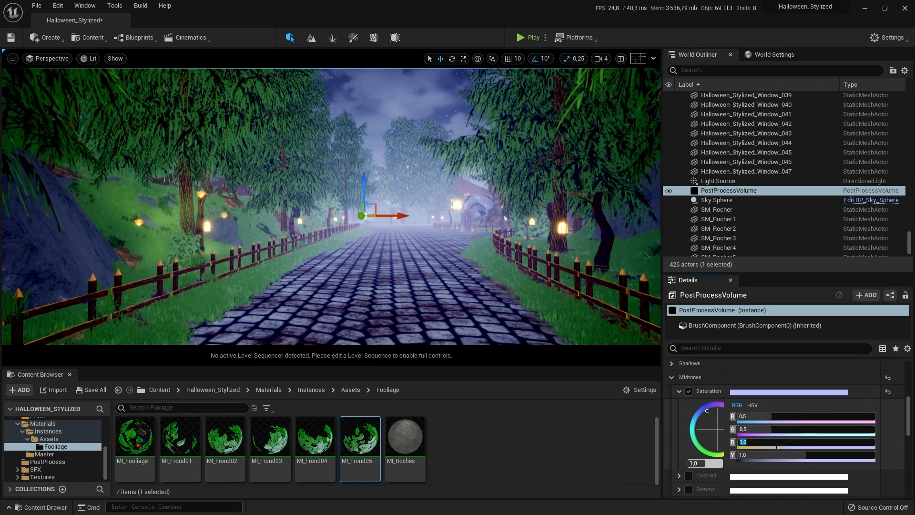
text(5)
key(Return)
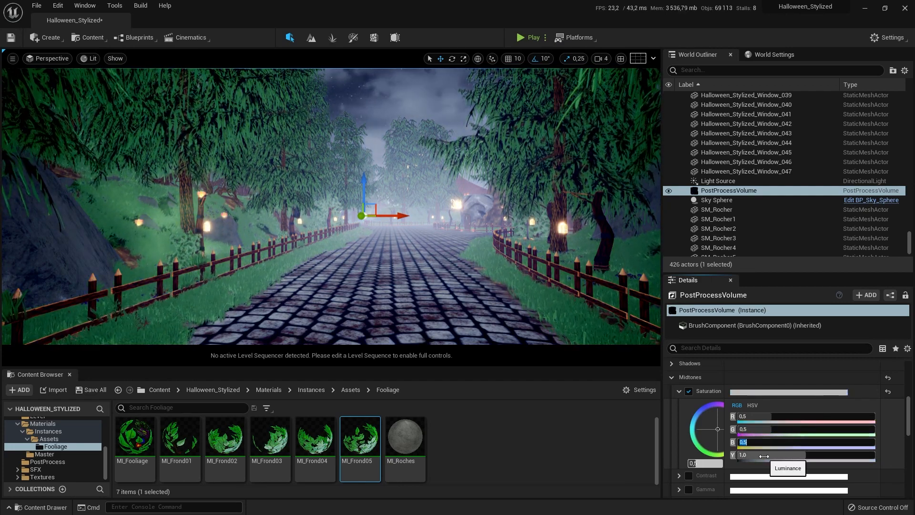
click(765, 455)
text(0.54)
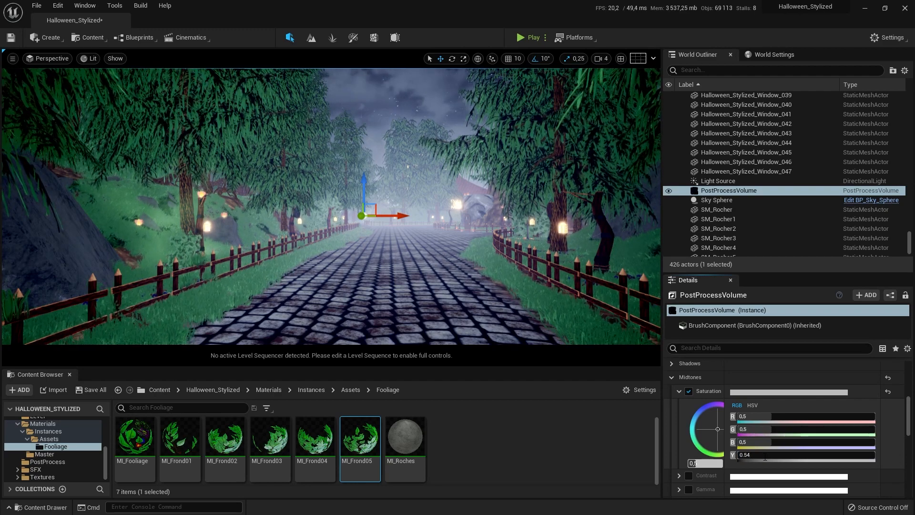
key(Return)
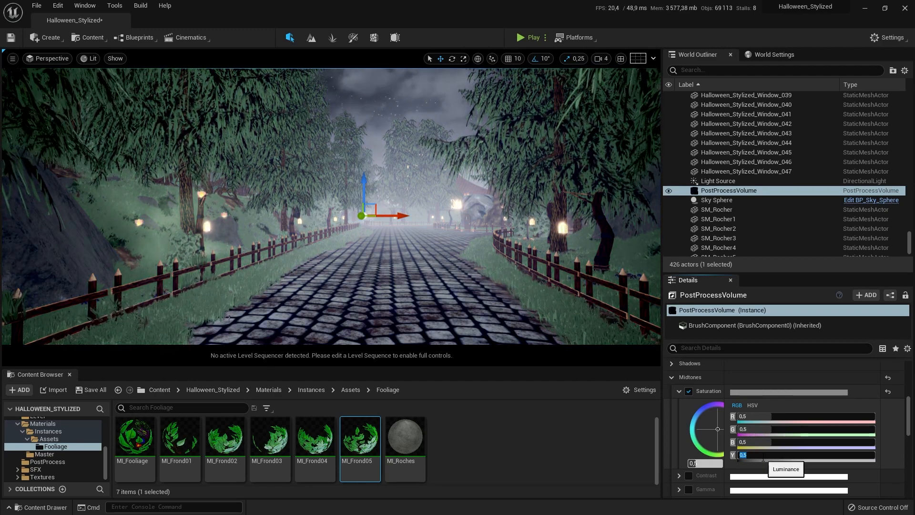
click(688, 391)
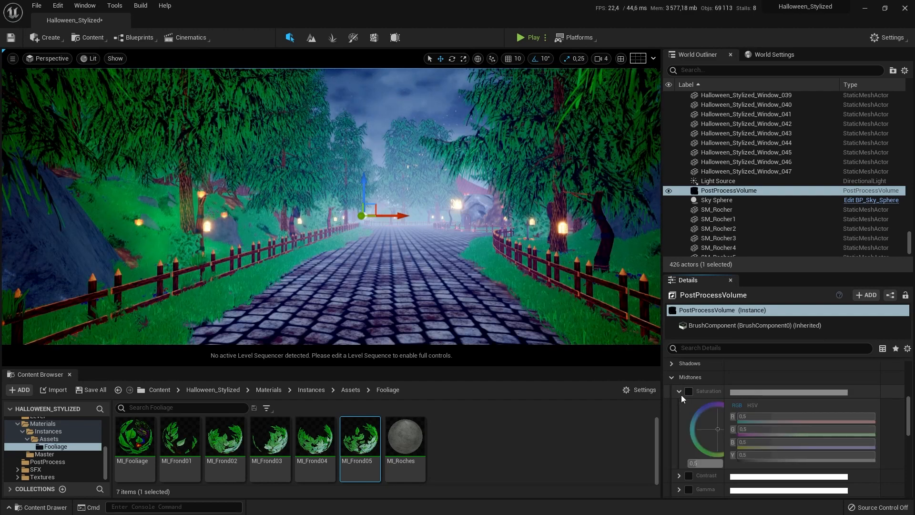
click(680, 392)
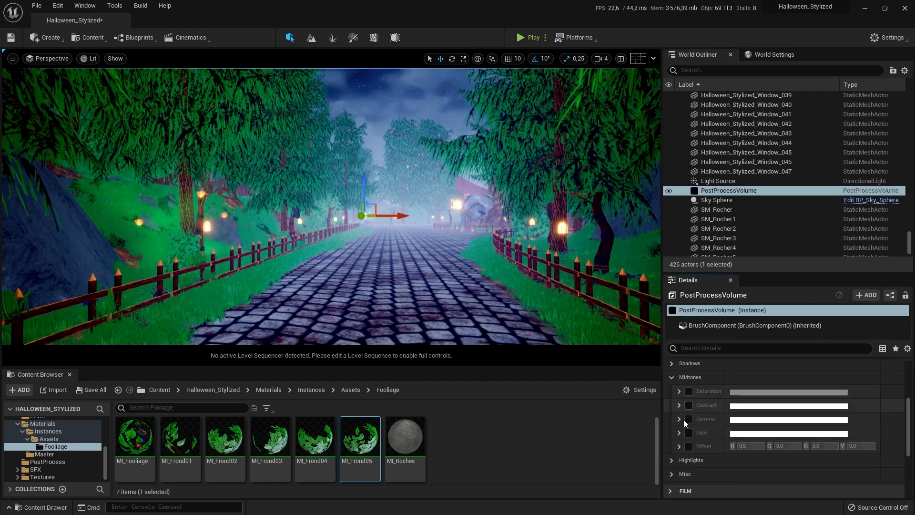
Step: Test the Blue Correction override in the Misc group at 0.024, and disable the override
click(676, 472)
scroll(756, 432, down, 2)
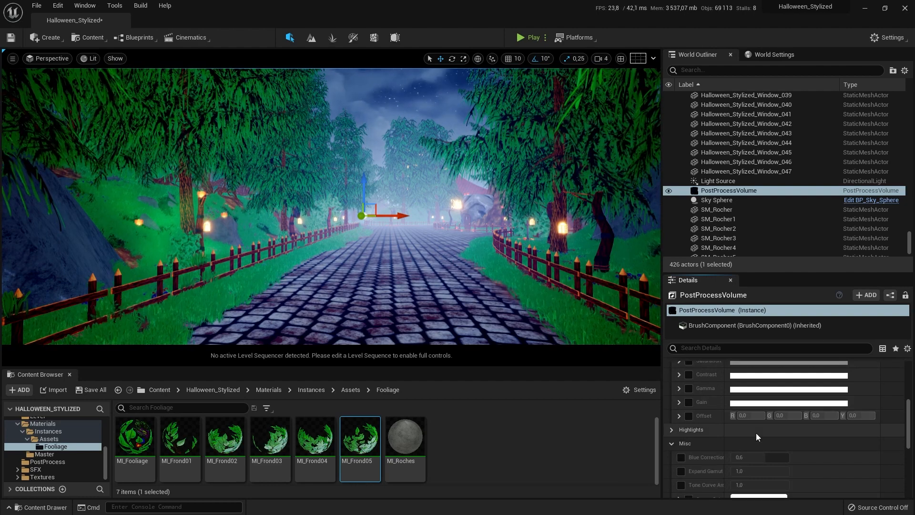
click(681, 457)
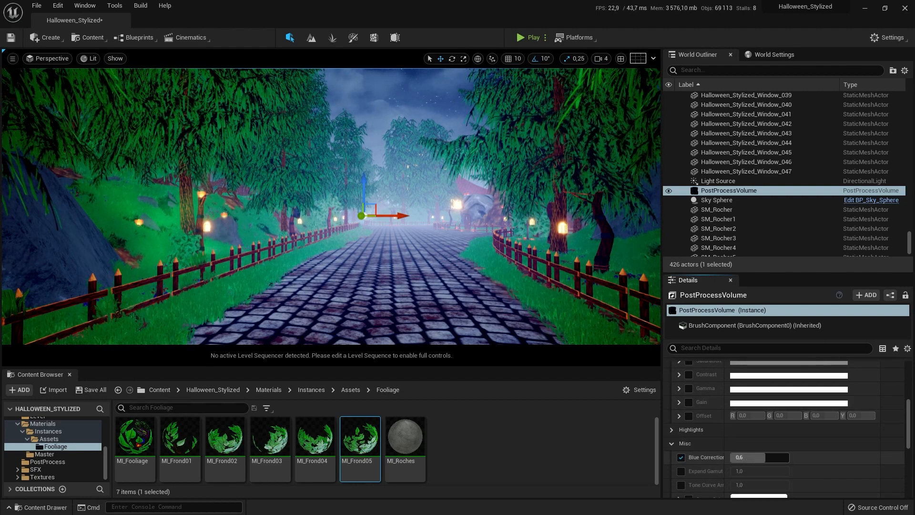
drag(763, 458, 733, 457)
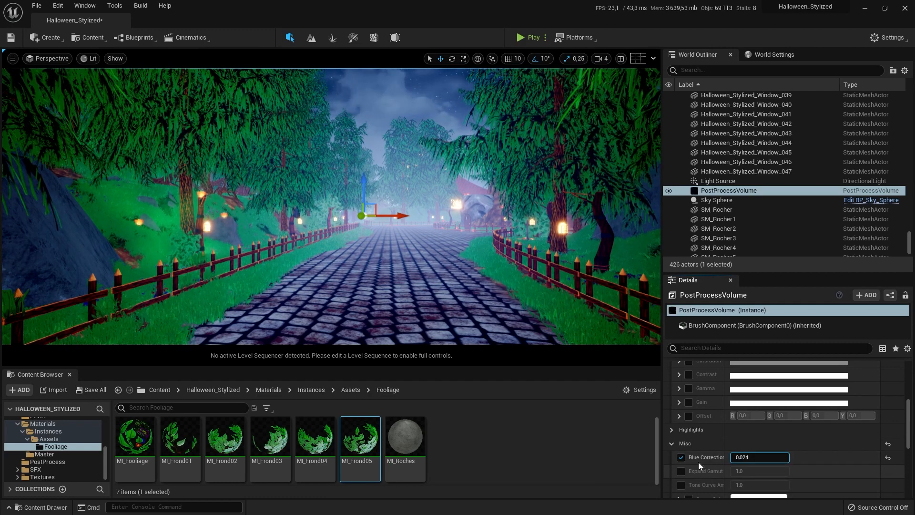
scroll(687, 451, down, 1)
click(681, 441)
Step: Look over the remaining Misc color grading settings, and collapse the open groups and the Color Grading category
scroll(715, 445, down, 1)
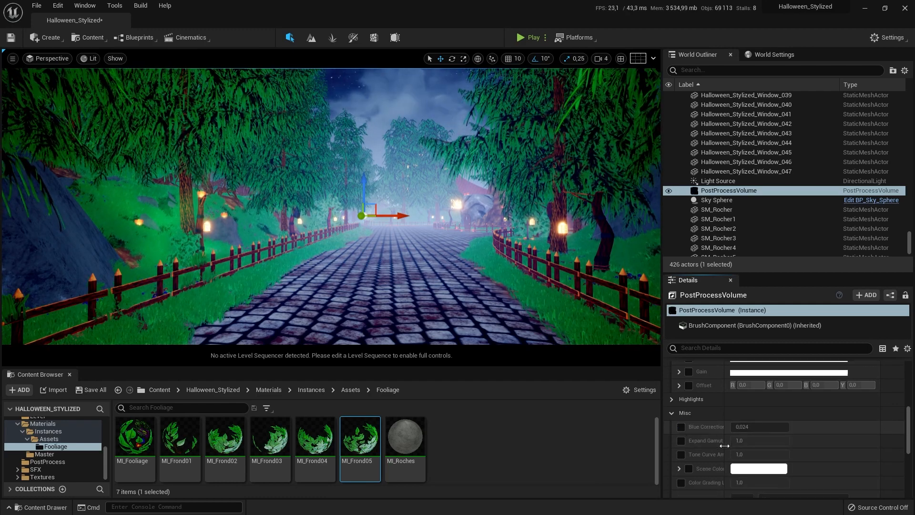
scroll(725, 446, down, 2)
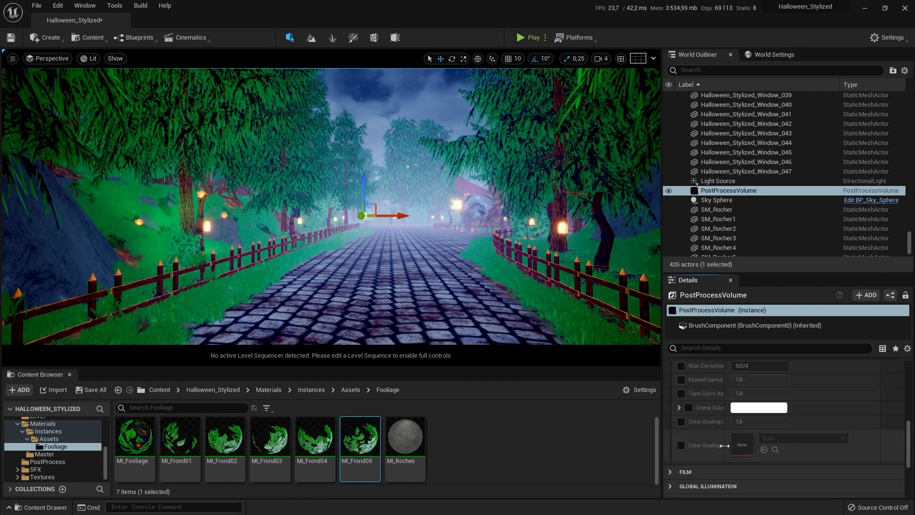
scroll(714, 444, up, 3)
click(671, 458)
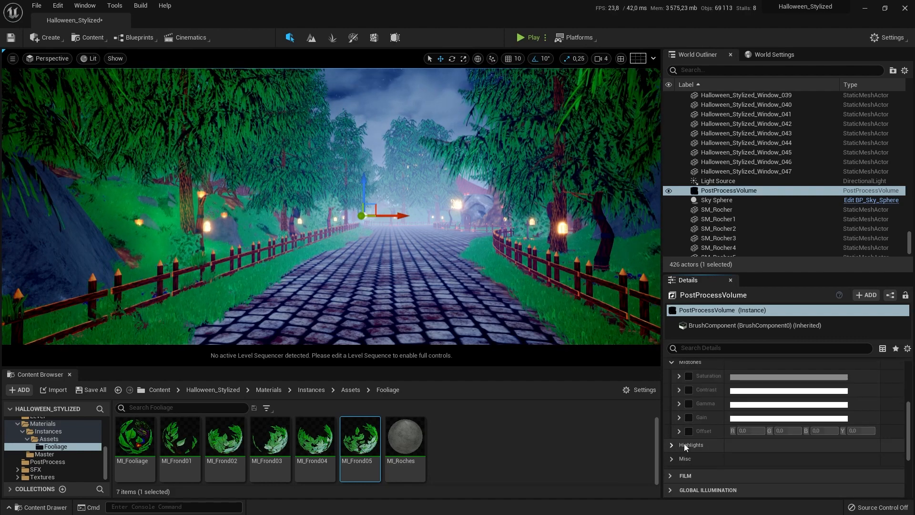
scroll(684, 443, up, 3)
click(673, 457)
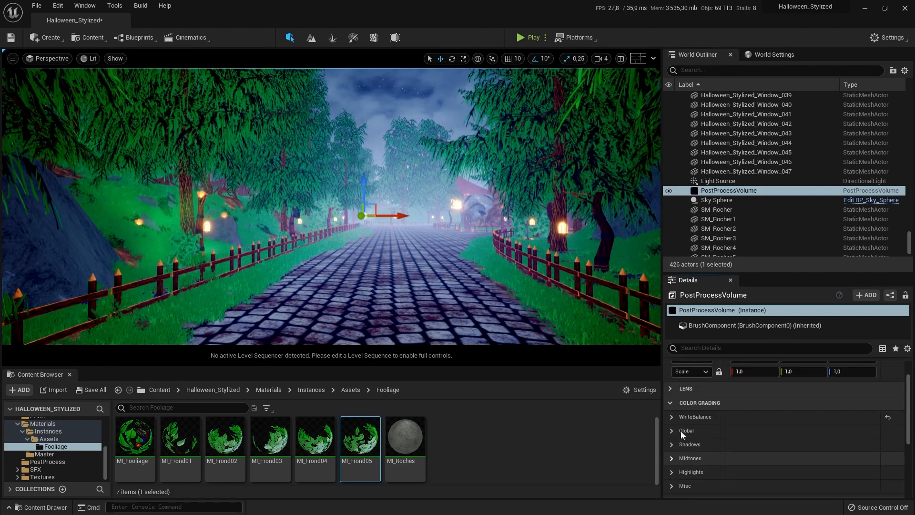
click(667, 401)
Step: Override the Bloom Method in the Lens category, trying Convolution before setting it to Standard
click(669, 389)
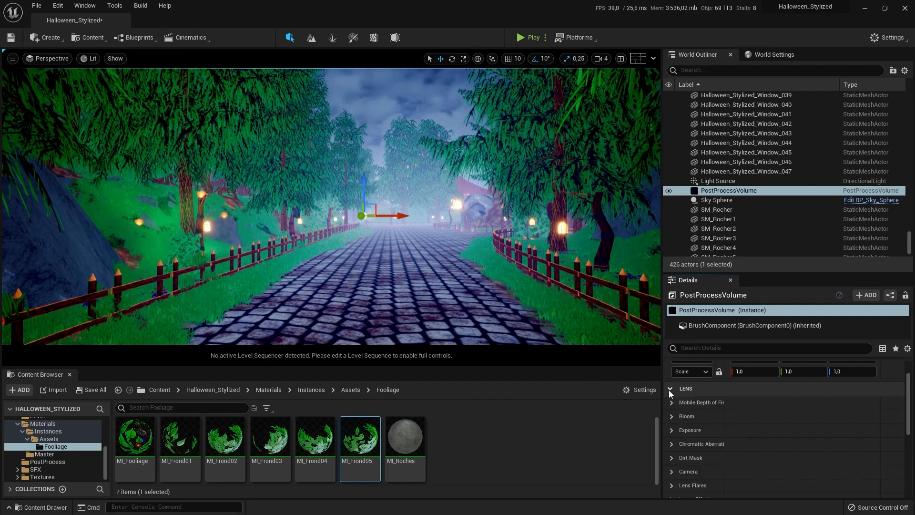
click(676, 417)
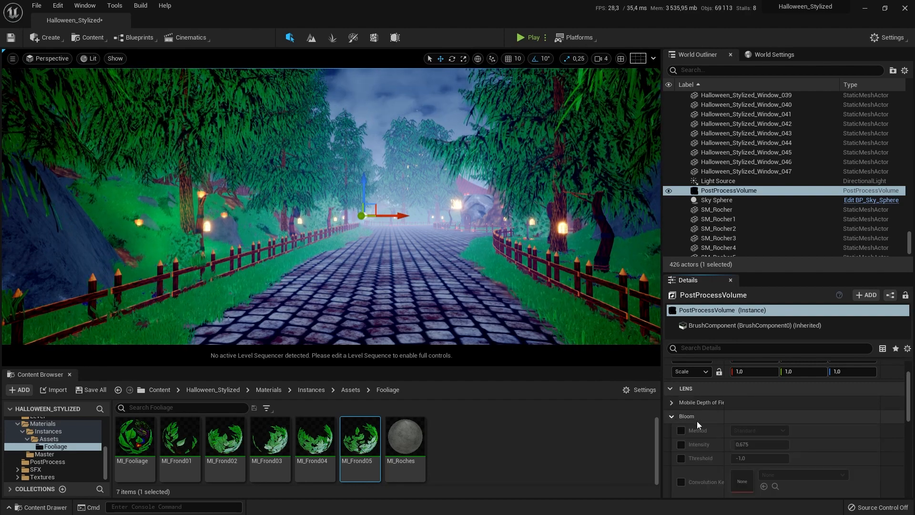
click(682, 431)
click(753, 431)
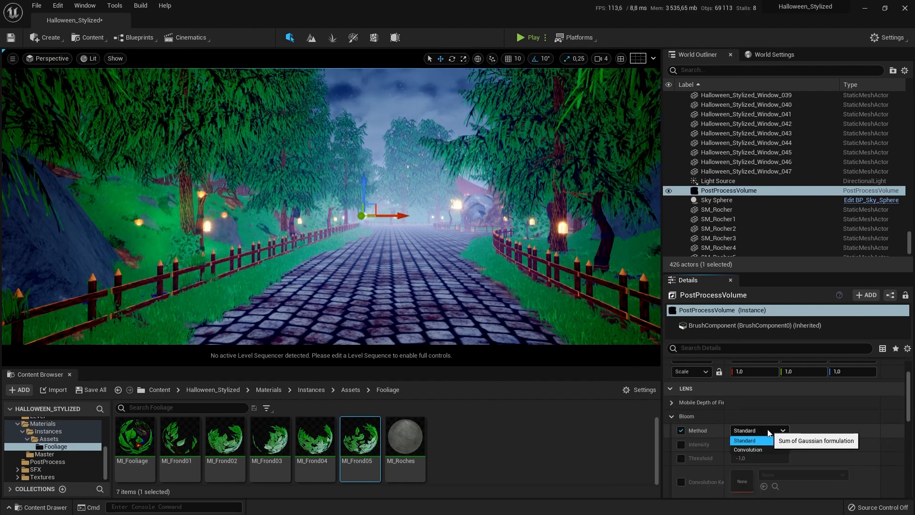
click(759, 448)
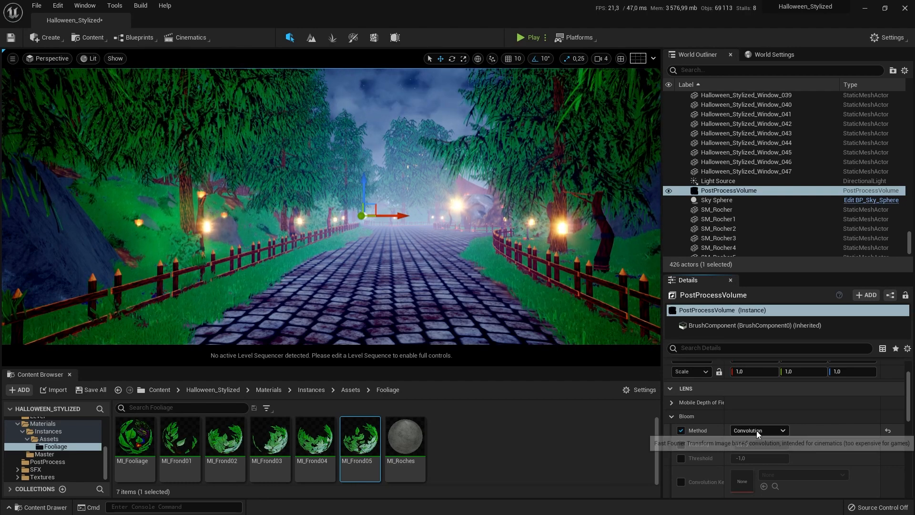
click(757, 430)
click(755, 441)
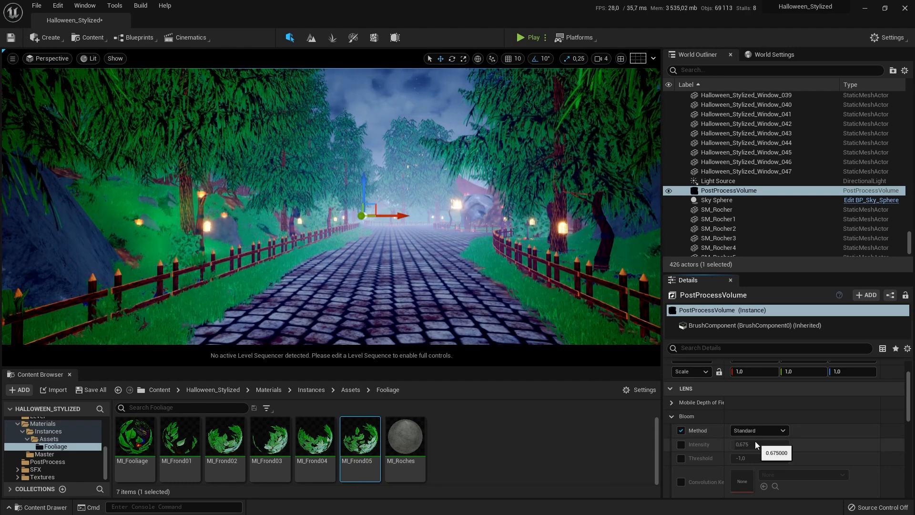
Step: Override the Bloom Intensity, trying 8 and lower values before setting it to 3
click(681, 444)
click(760, 445)
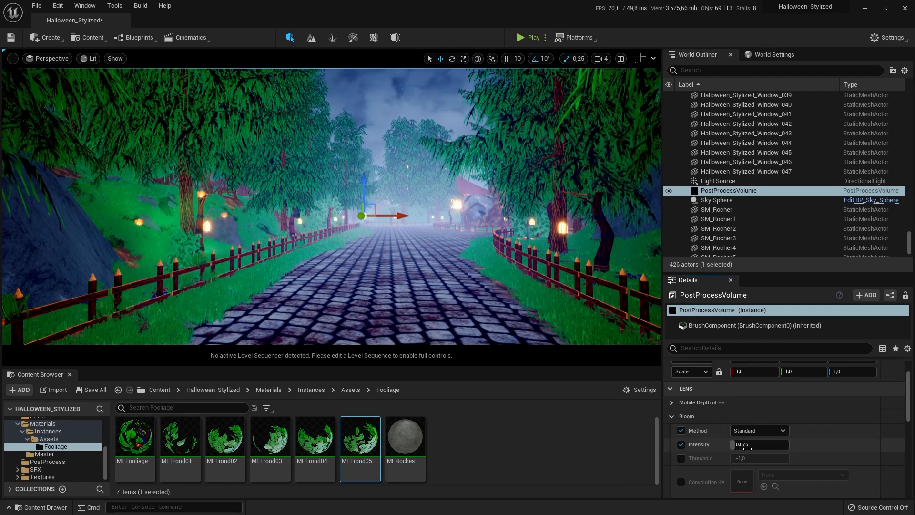
text(8)
key(Return)
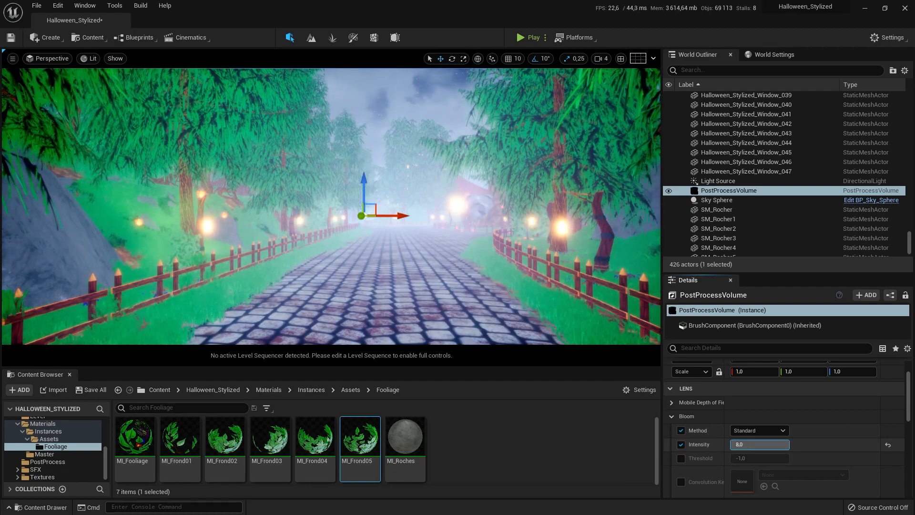
drag(789, 445, 759, 444)
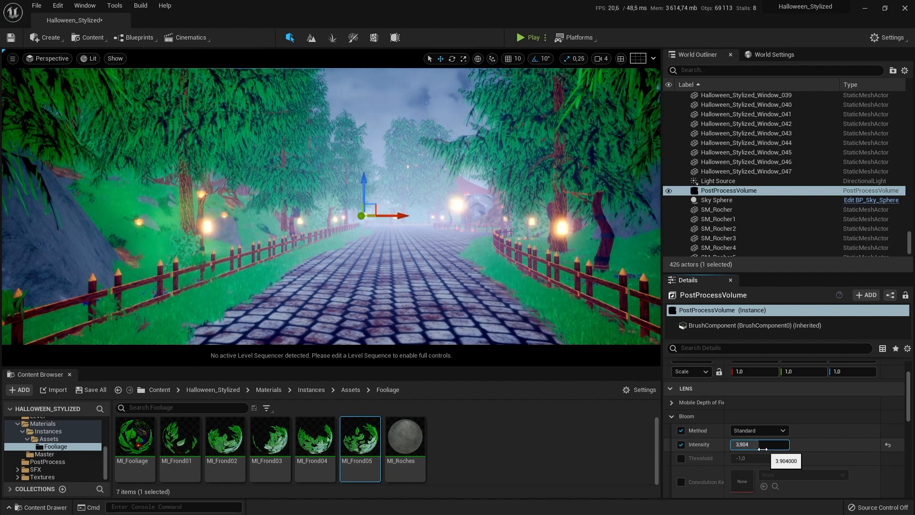
click(758, 445)
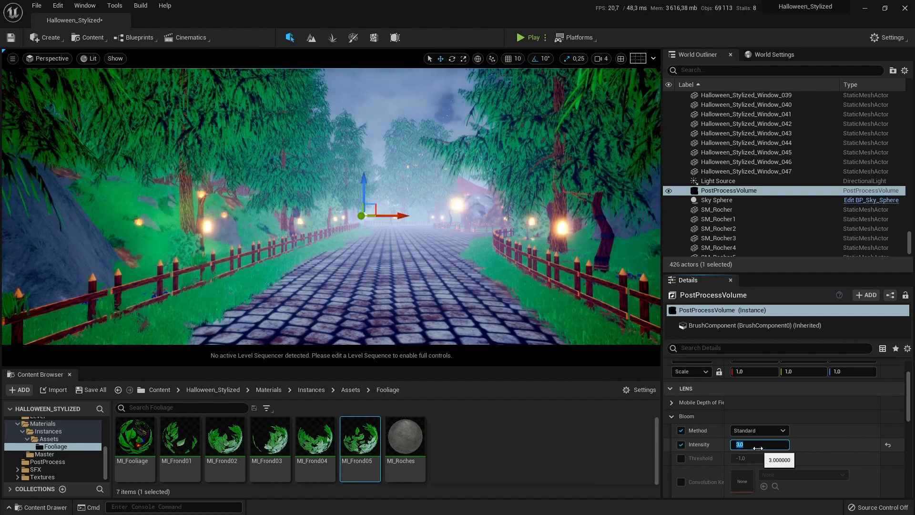
key(Return)
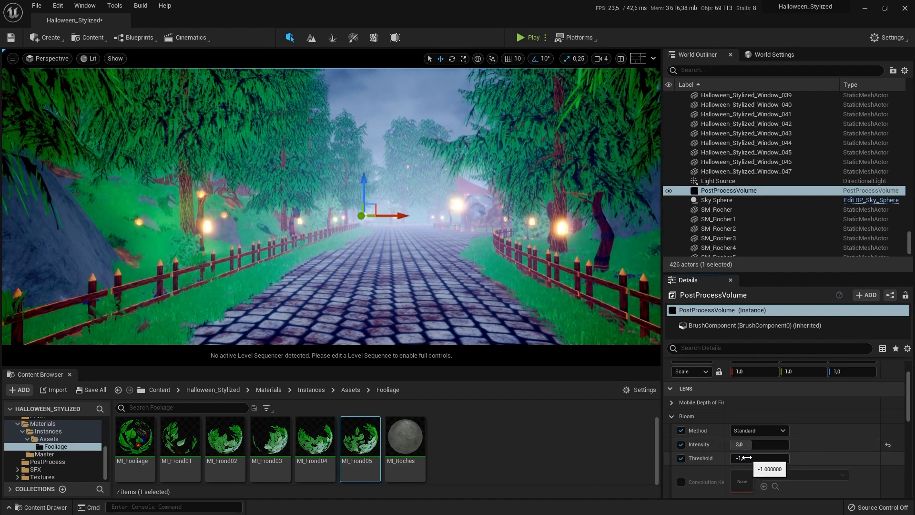
Step: Override the Bloom Threshold at -0.4, and glance at the Advanced bloom settings
mouse_move(748, 459)
mouse_down()
mouse_move(773, 458)
mouse_move(732, 458)
mouse_move(789, 459)
mouse_move(734, 458)
mouse_up()
click(758, 458)
text(-)
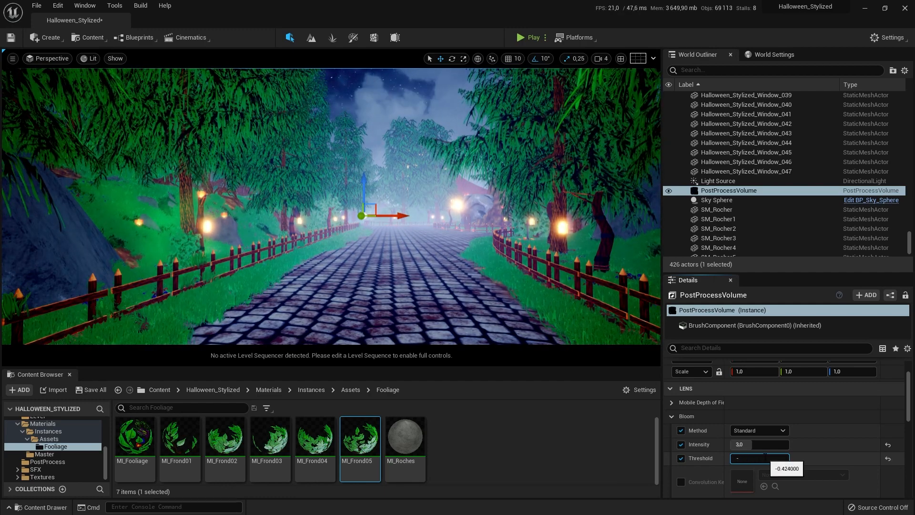
scroll(711, 430, down, 3)
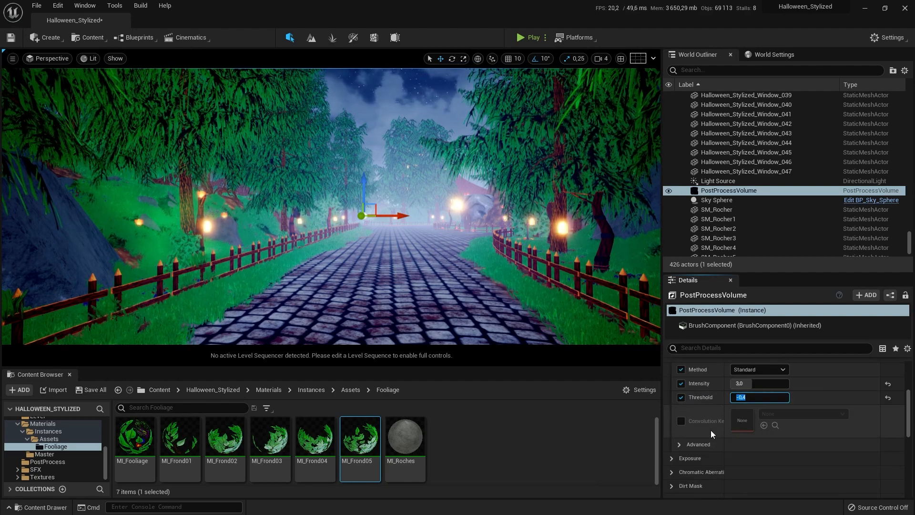
click(679, 444)
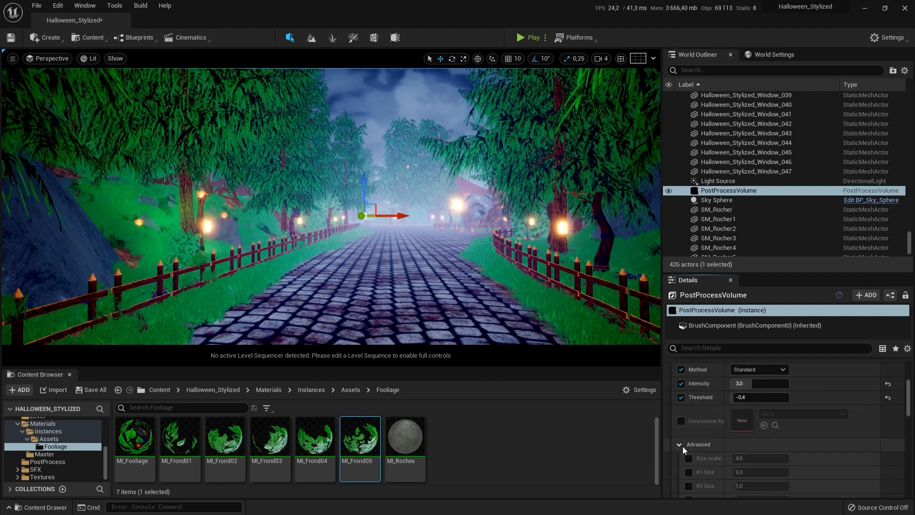
click(681, 445)
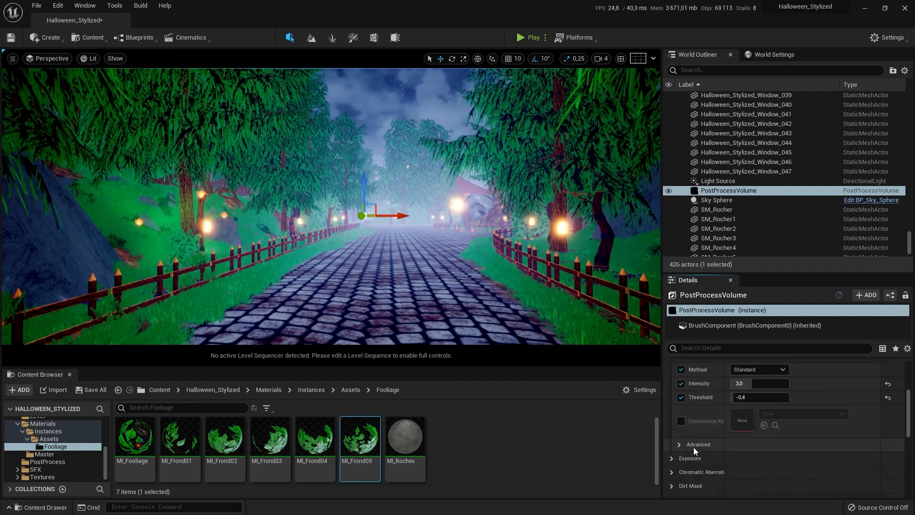
Step: Enable the Exposure overrides for Metering Mode with Auto Exposure Histogram, Exposure Compensation and Apply Physical Camera Exposure
scroll(711, 440, down, 2)
click(682, 442)
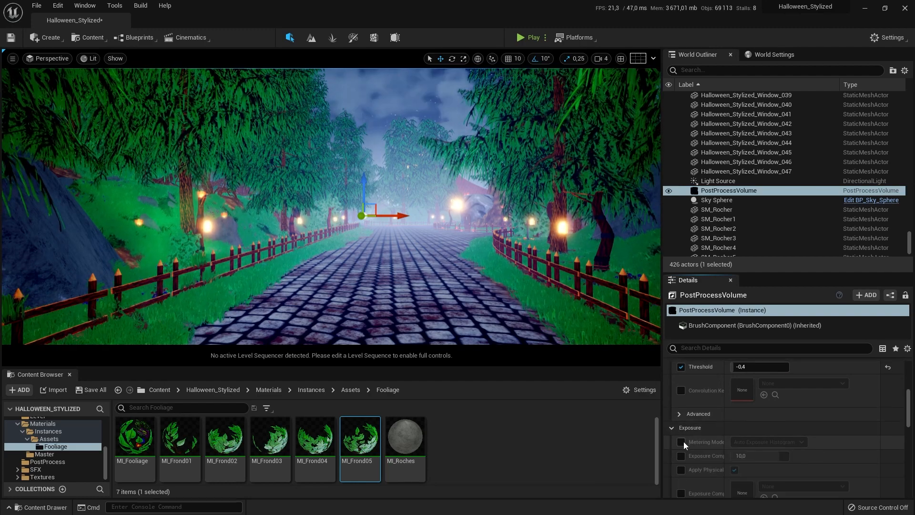
click(685, 454)
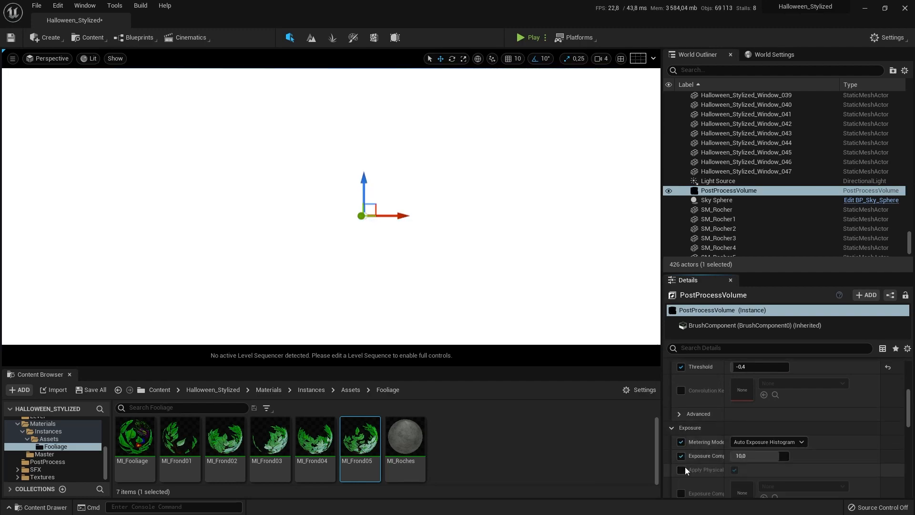
click(685, 467)
Step: Test the Exposure Compensation across dark and bright values, including 0, -1 and -2
drag(764, 454, 724, 454)
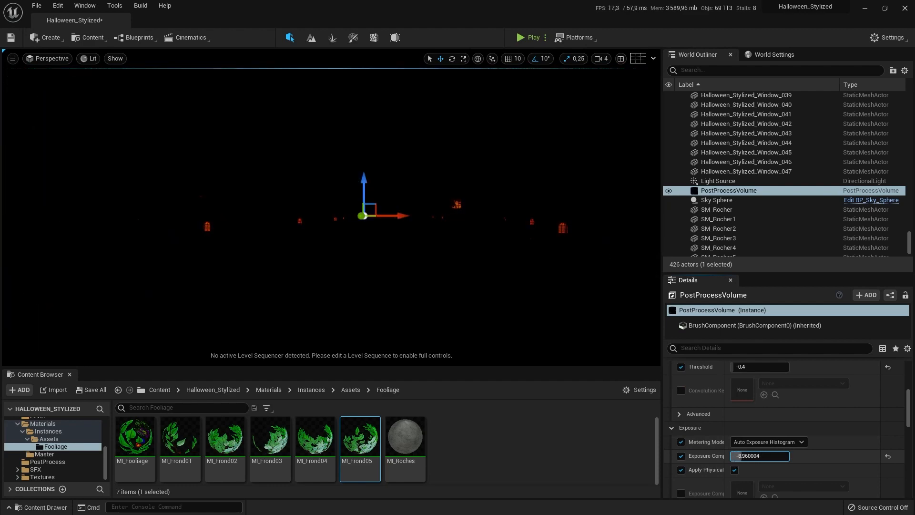
drag(757, 456, 763, 455)
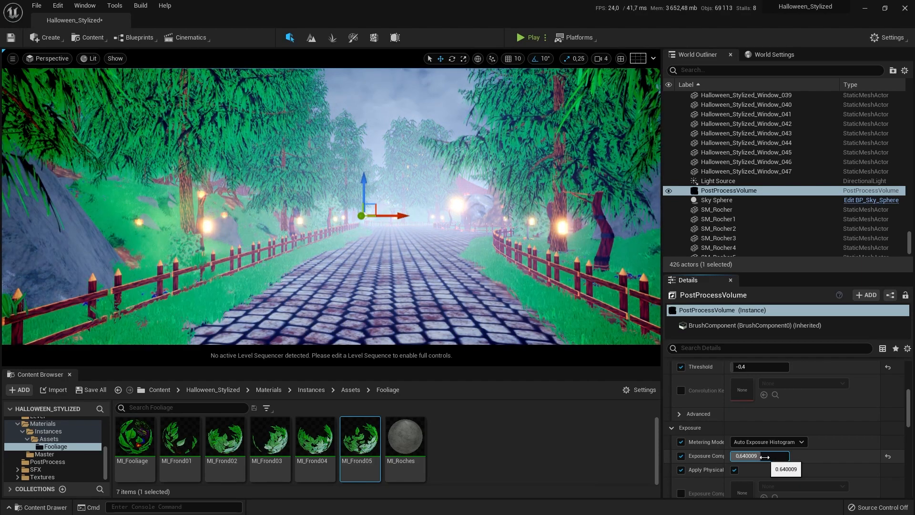
click(764, 456)
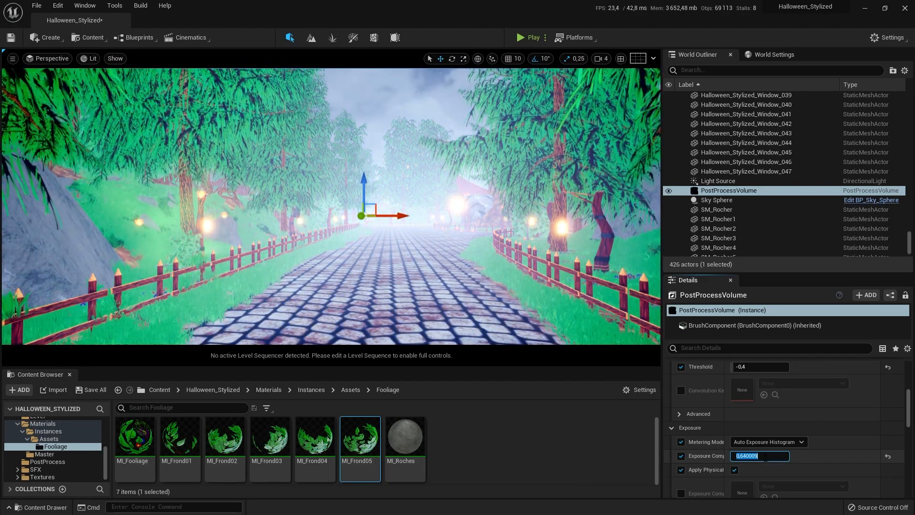
text(0)
key(Return)
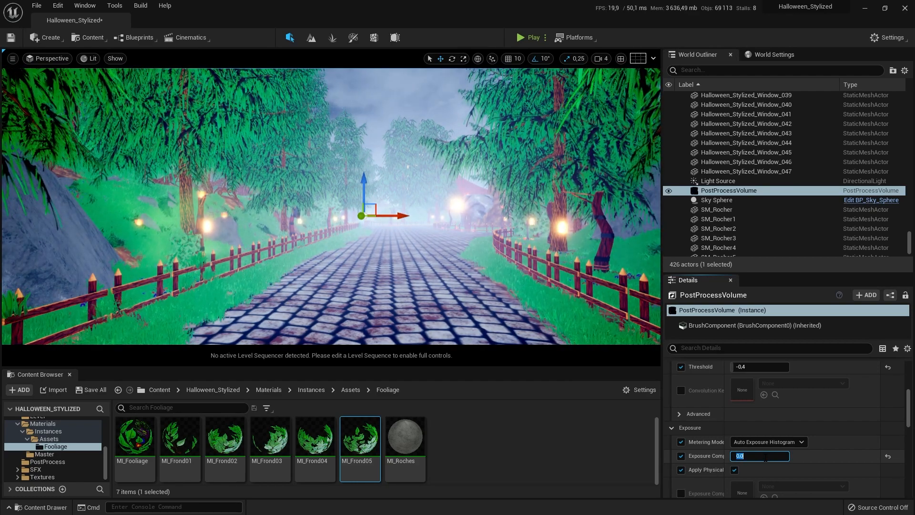
text(-1)
key(Return)
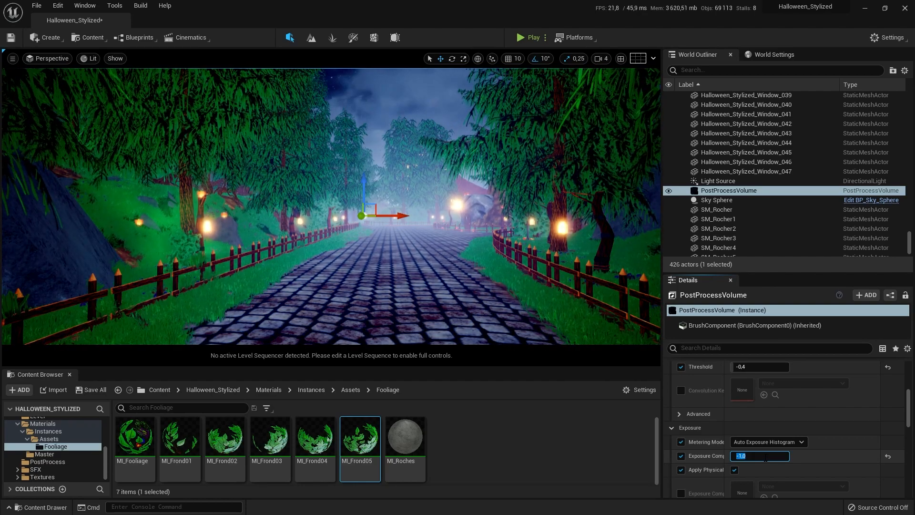
text(-2)
key(Return)
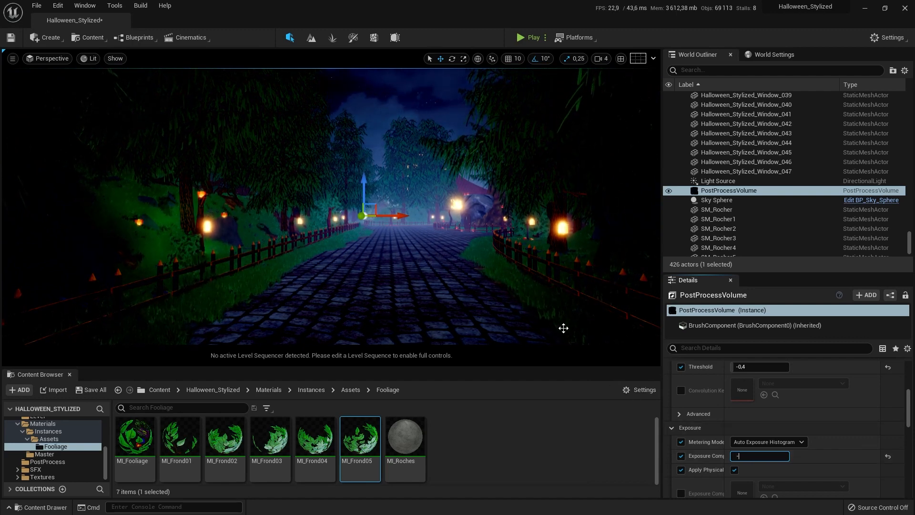
Step: Try an Exposure Compensation of -1.2
key(Return)
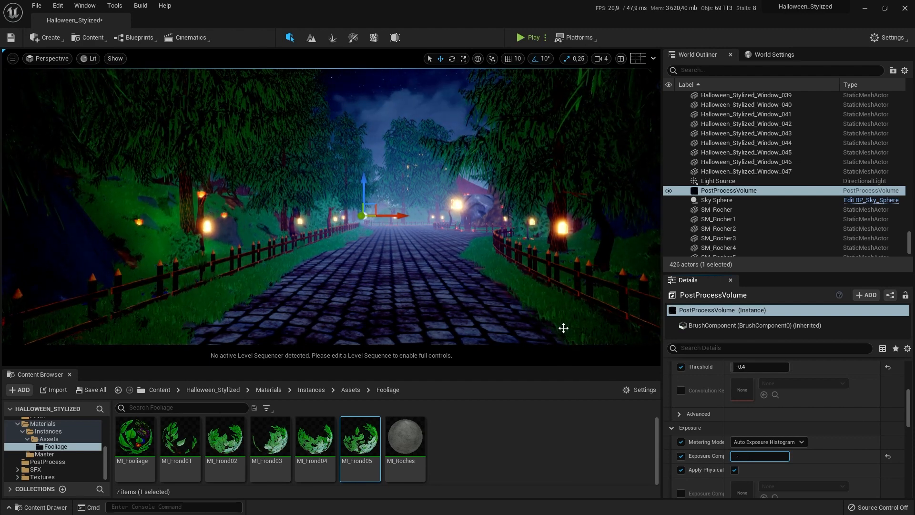
text(-1,)
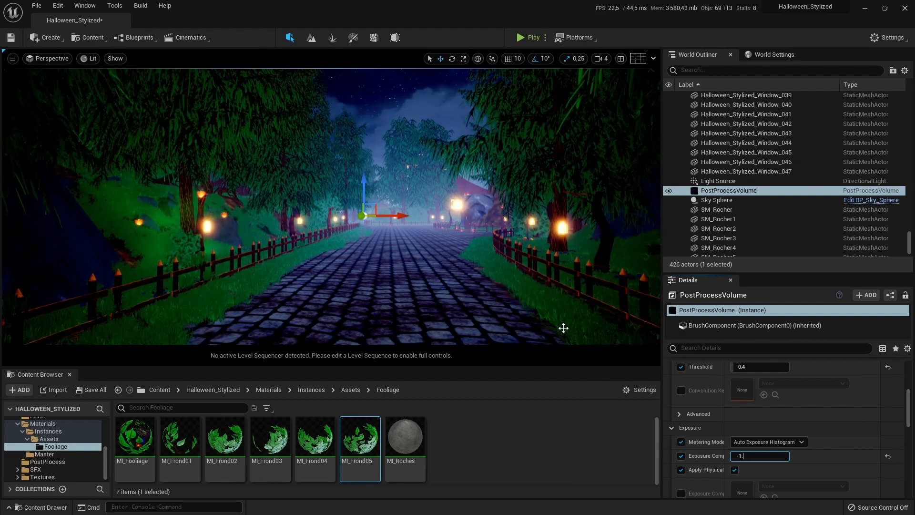
text(2)
key(Return)
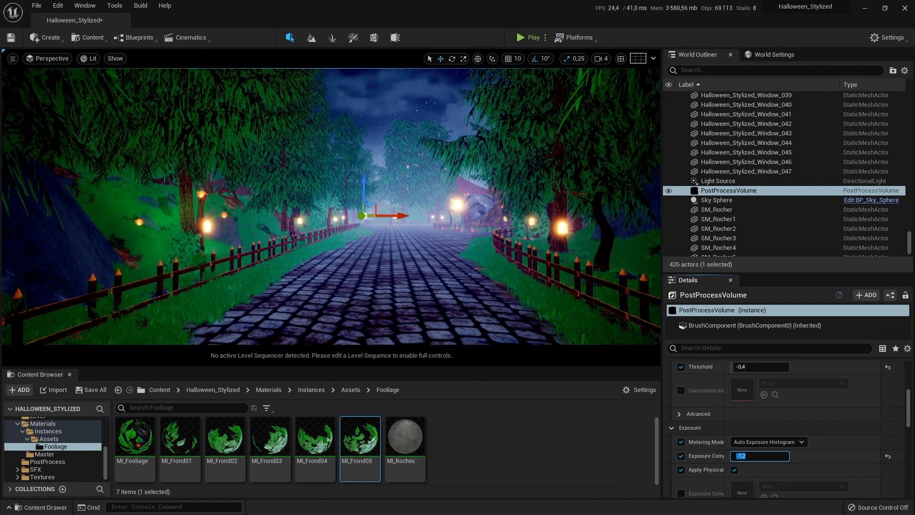
click(605, 245)
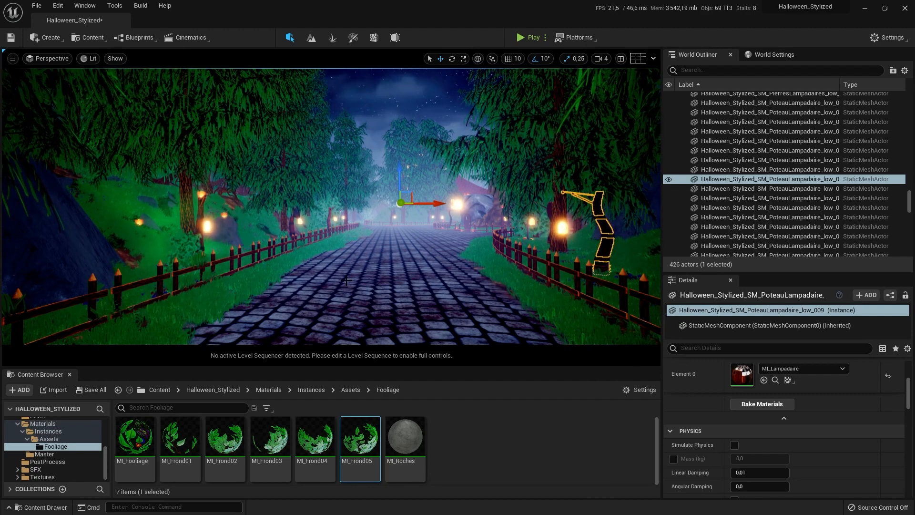
Step: Select the PostProcessVolume in the level again, and set its Exposure Compensation to -1
scroll(715, 191, down, 15)
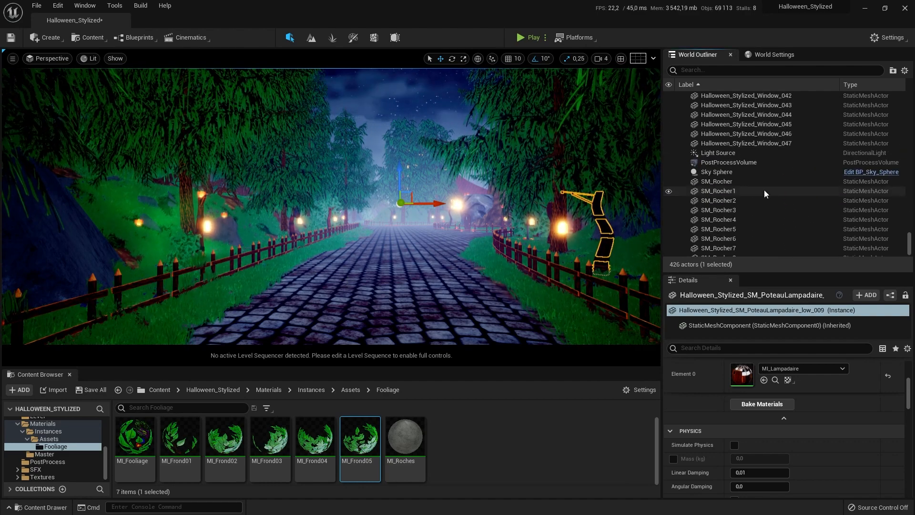
click(748, 162)
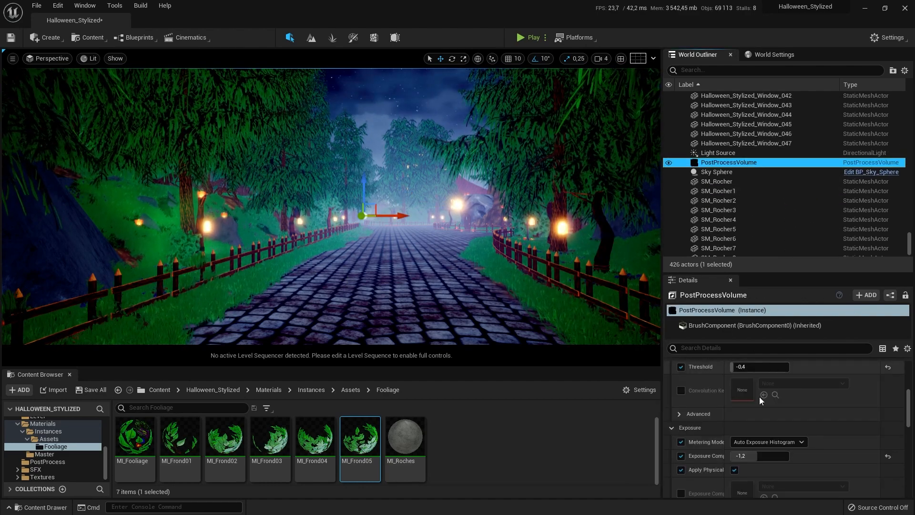
click(768, 455)
click(768, 456)
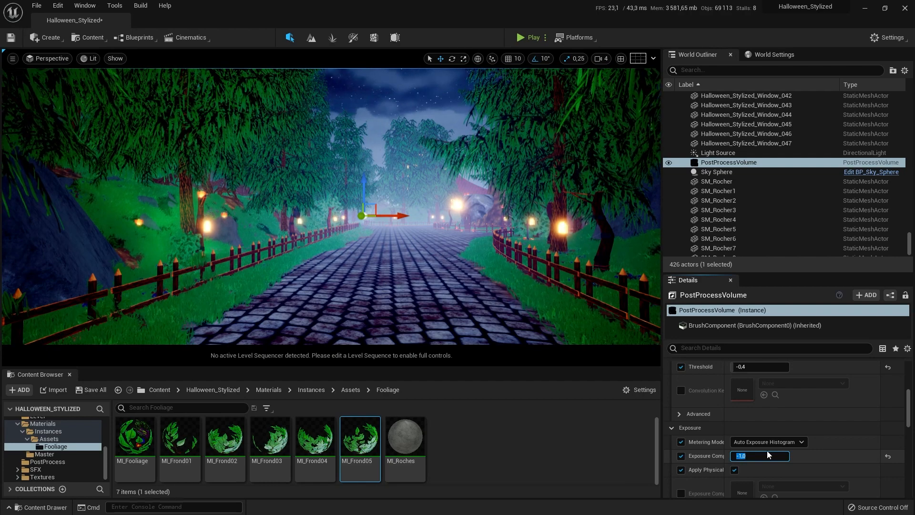
Step: Override the exposure Min Brightness, testing 20 before setting it to -3
scroll(767, 450, down, 3)
scroll(767, 450, down, 2)
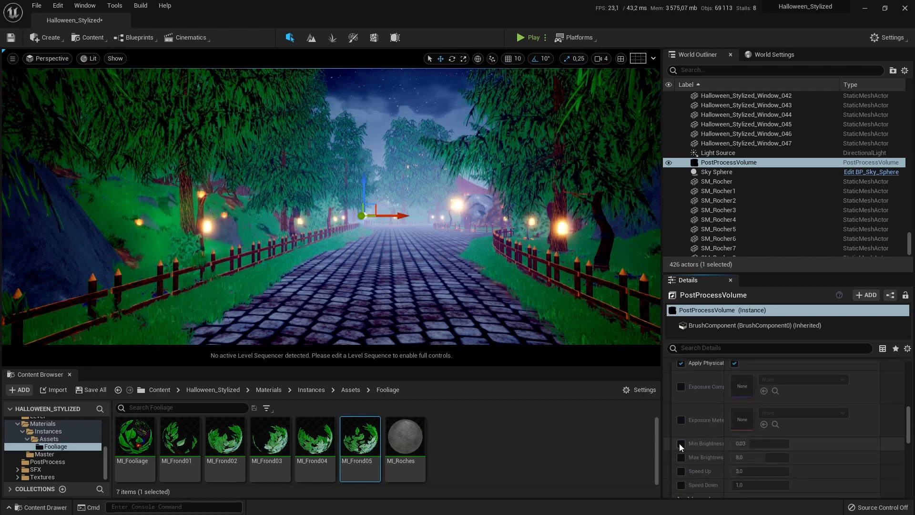
click(681, 443)
click(758, 444)
text(20)
key(Return)
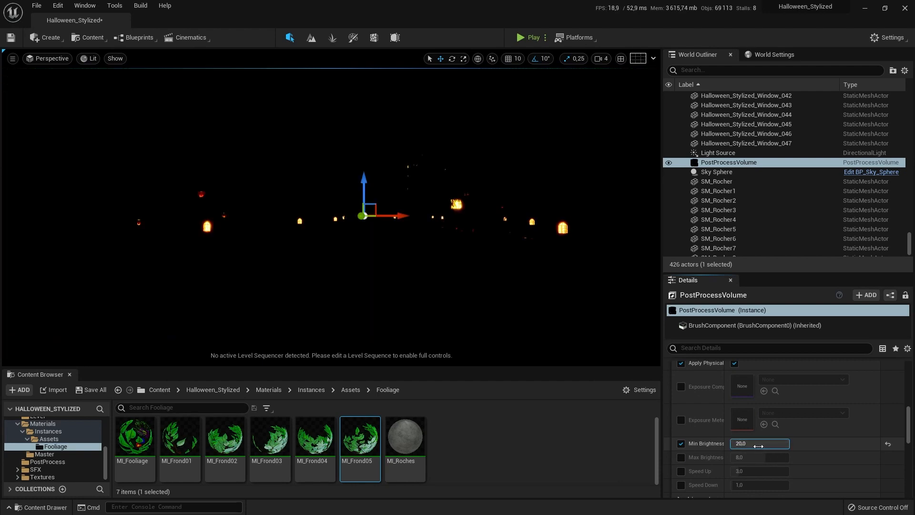
drag(753, 447, 740, 447)
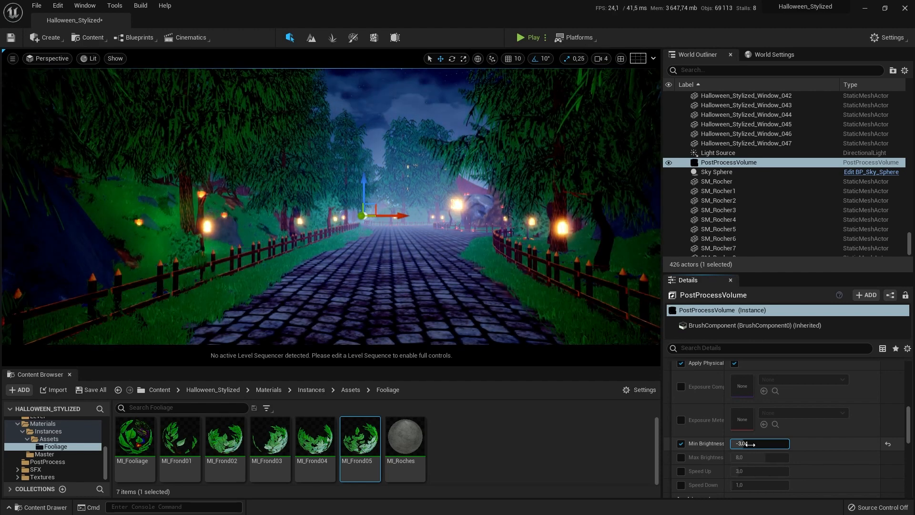
click(750, 445)
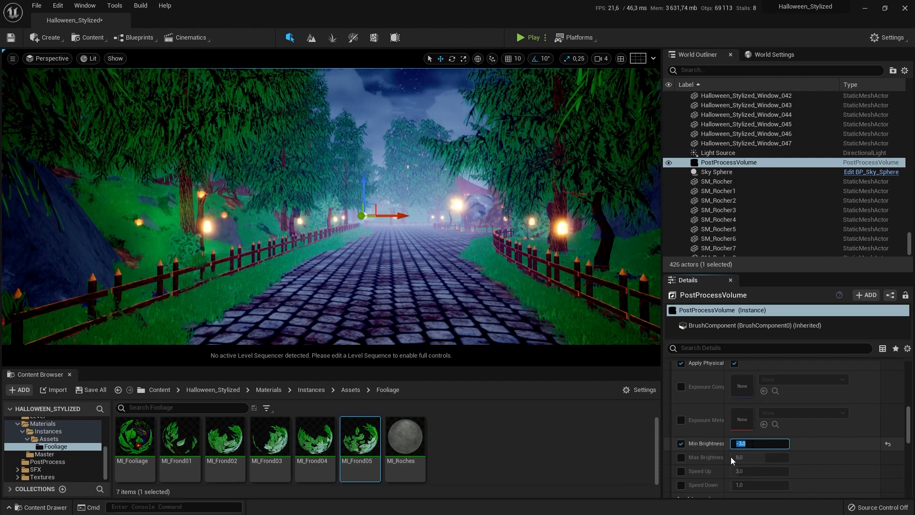
Step: Override the exposure Max Brightness, trying 20 and 55 before setting it to 5
click(682, 457)
drag(753, 457, 767, 457)
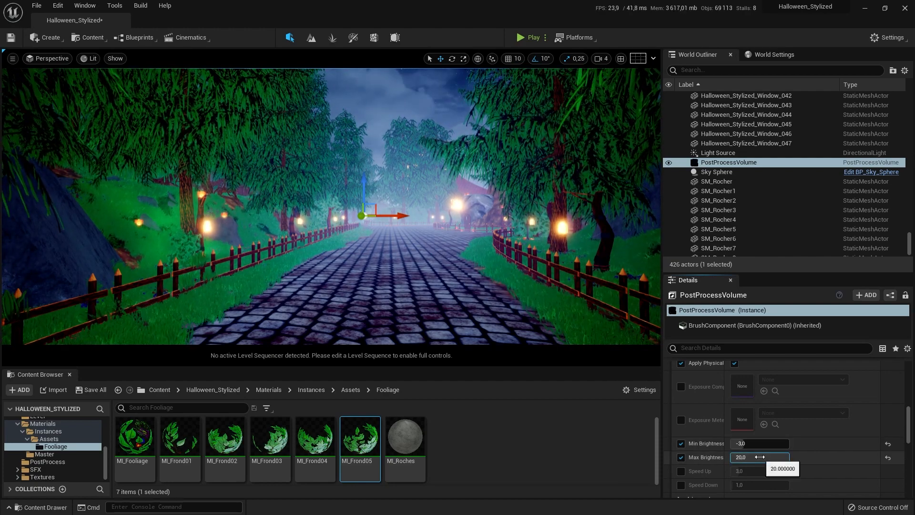
click(762, 458)
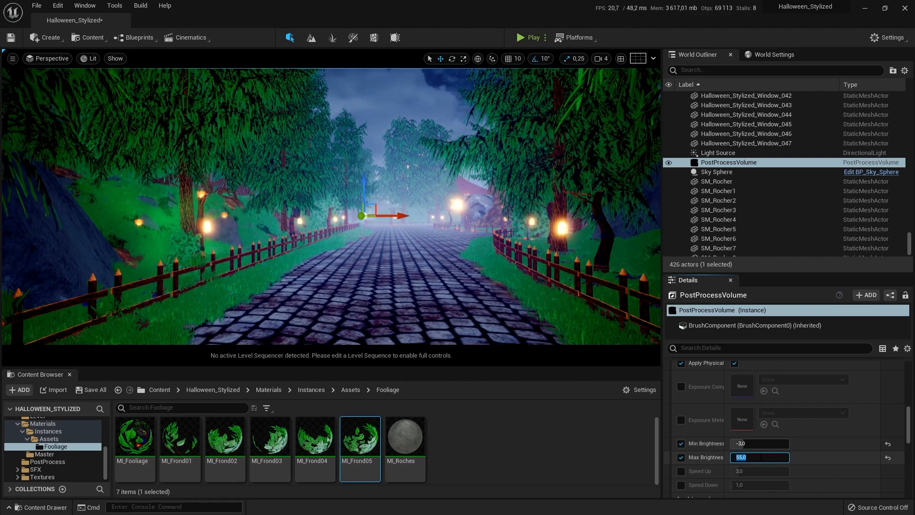
key(Return)
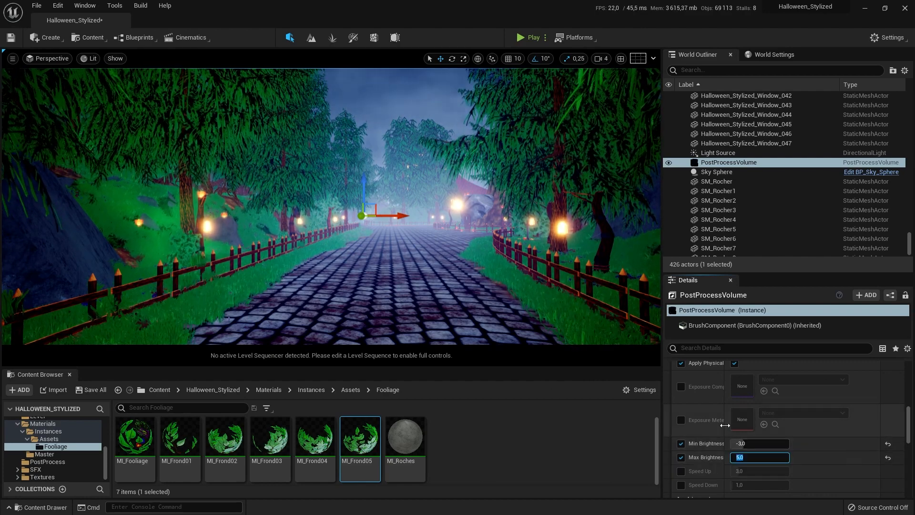
Step: Examine the exposure result along the cobblestone road and sky, and review the advanced Exposure settings
scroll(734, 461, down, 2)
scroll(726, 463, down, 2)
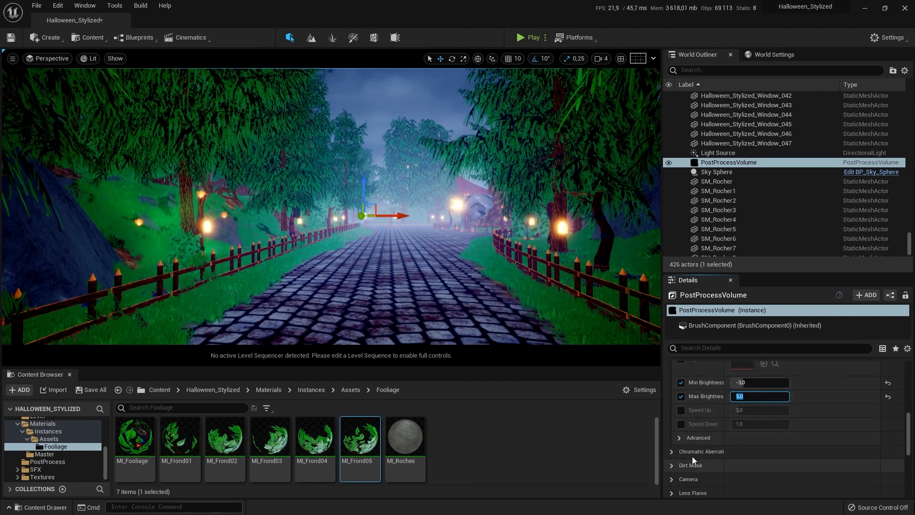
scroll(679, 443, up, 1)
right_drag(534, 267, 543, 177)
key(w)
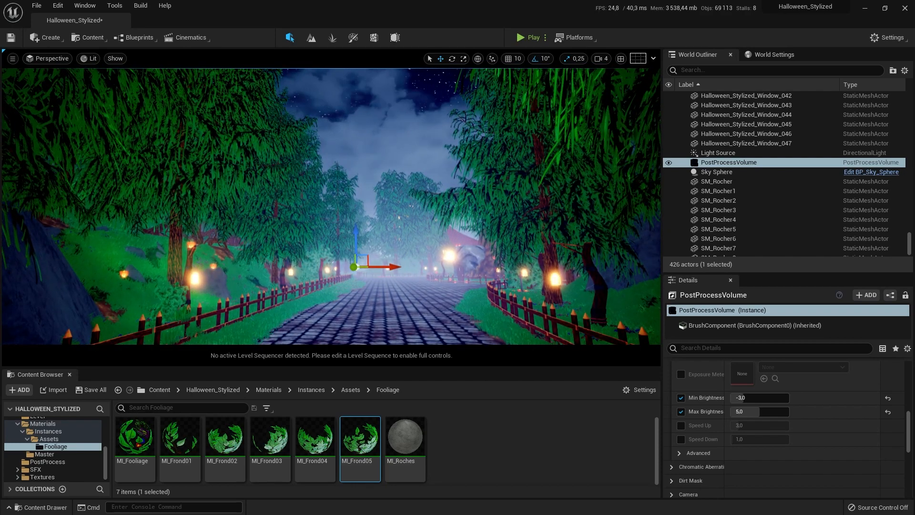
right_drag(615, 294, 621, 327)
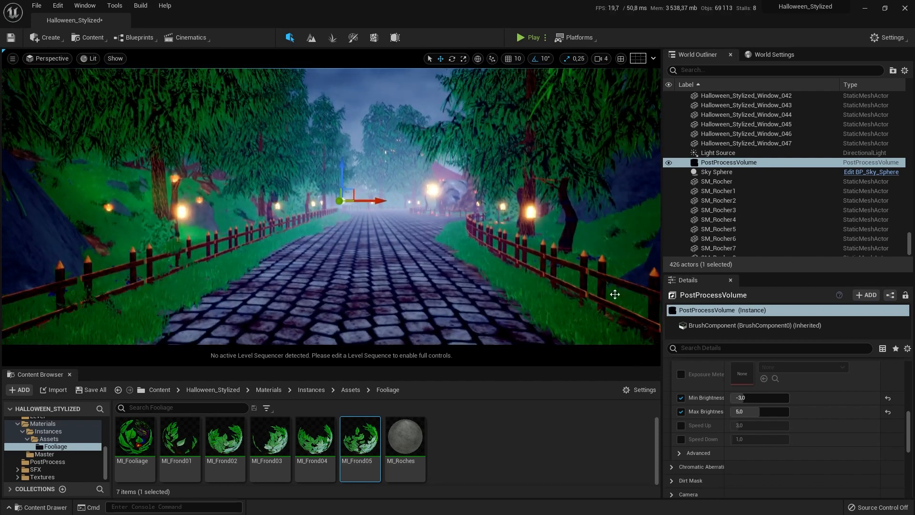
click(682, 455)
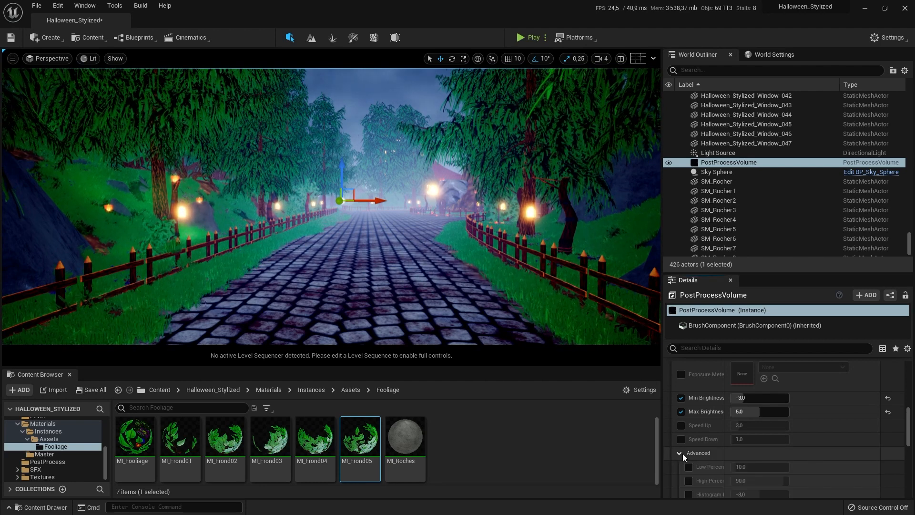
click(683, 453)
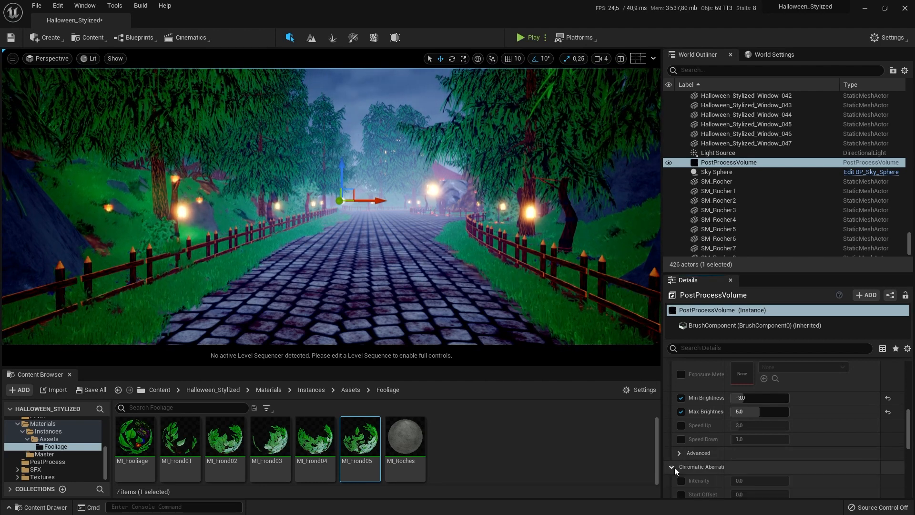
Step: Override the Chromatic Aberration Intensity with a value of 0
scroll(718, 453, down, 2)
click(681, 450)
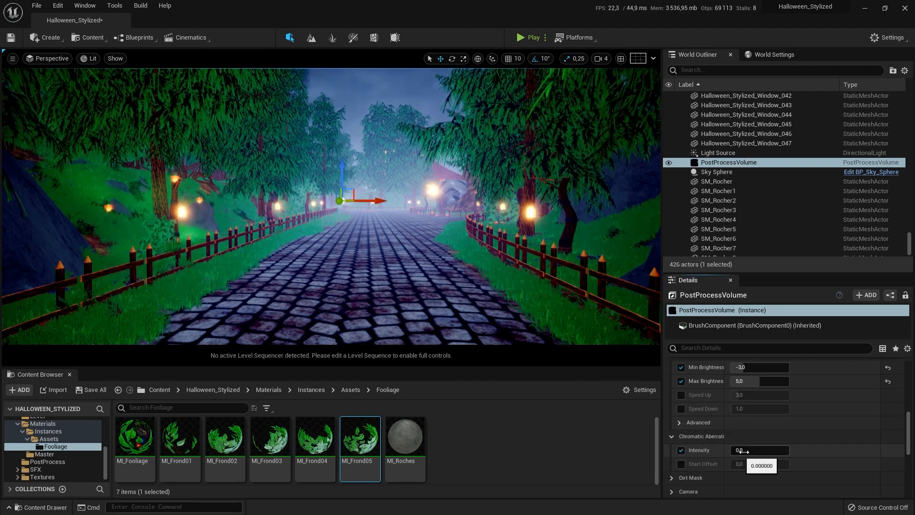
mouse_move(744, 451)
mouse_down()
mouse_move(789, 452)
mouse_move(731, 452)
mouse_up()
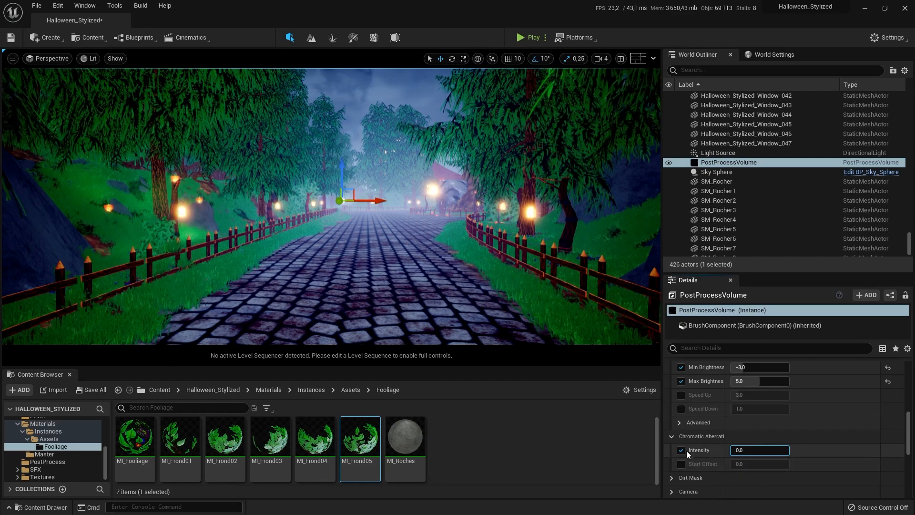
click(672, 436)
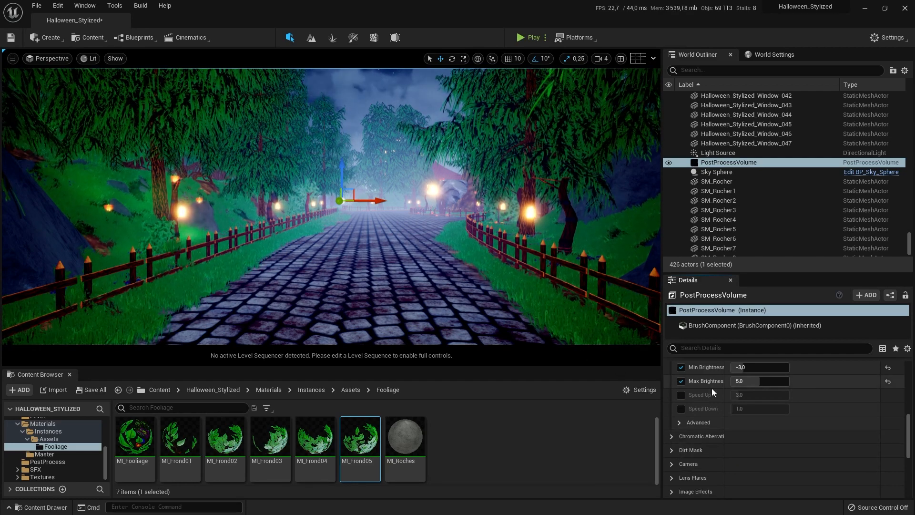
Step: Collapse the Exposure settings and try the Shutter Speed override in the Camera settings
scroll(706, 388, up, 3)
scroll(699, 388, up, 3)
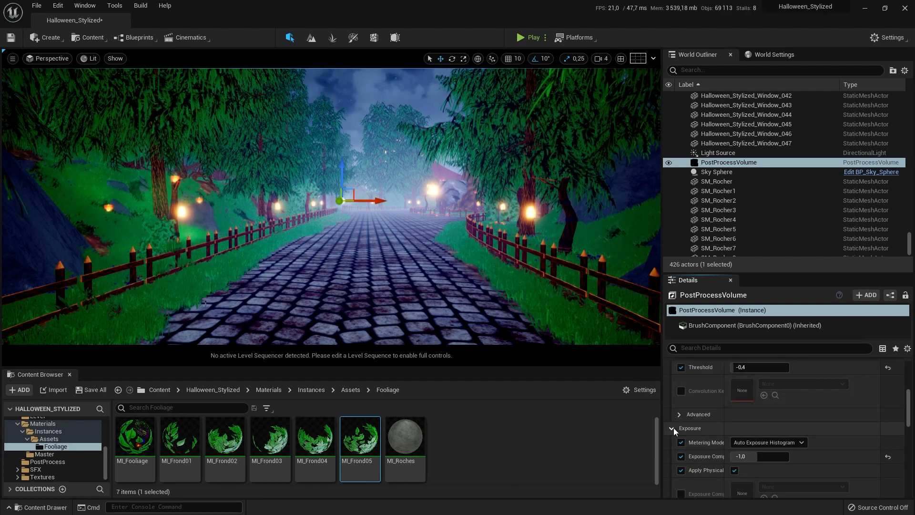
click(673, 428)
scroll(701, 427, down, 2)
click(671, 422)
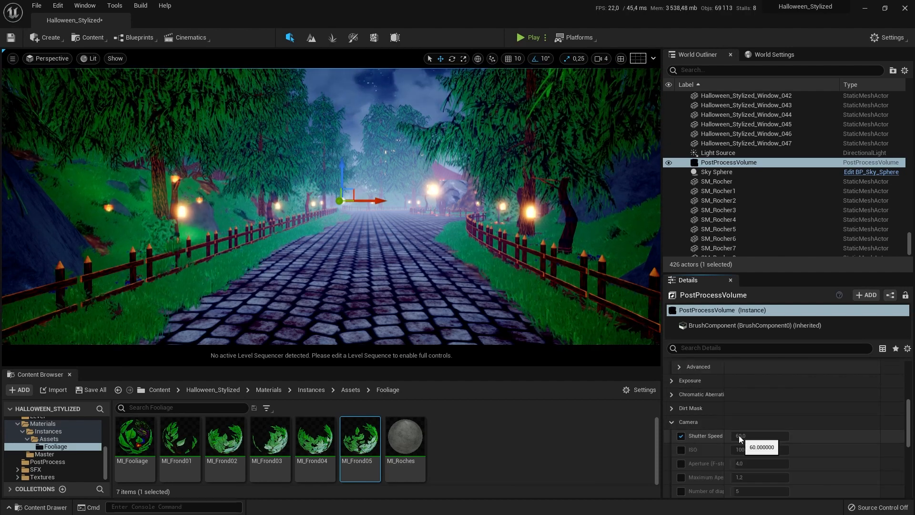
click(682, 436)
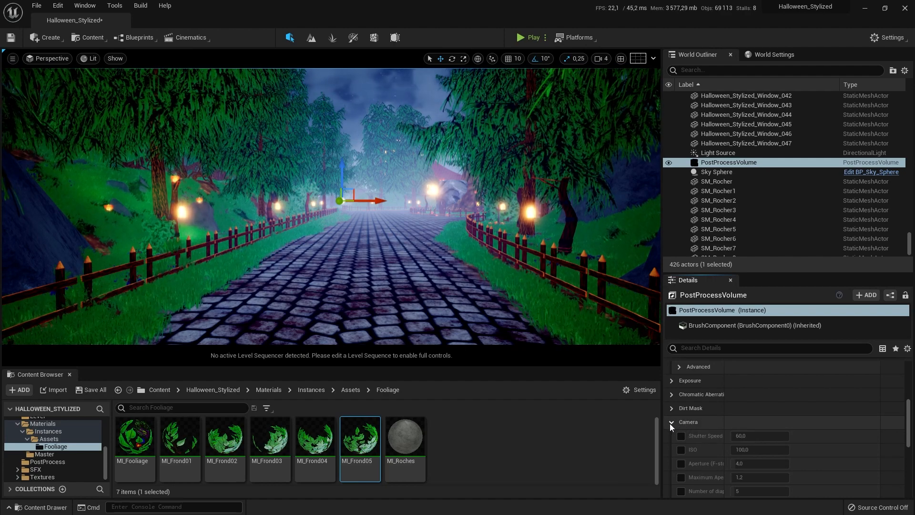
click(670, 423)
Step: Review the Lens Flares, Image Effects and Depth of Field settings, and check the overall look of the road scene
click(675, 437)
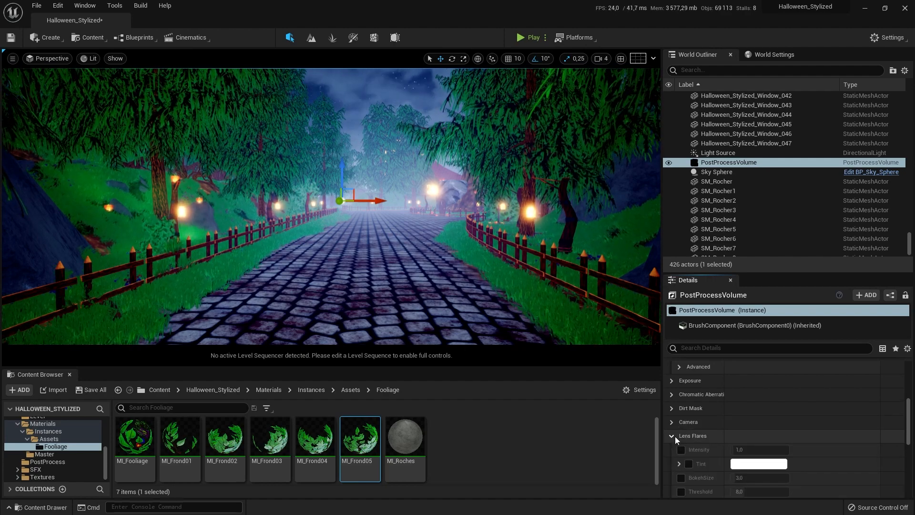
click(675, 436)
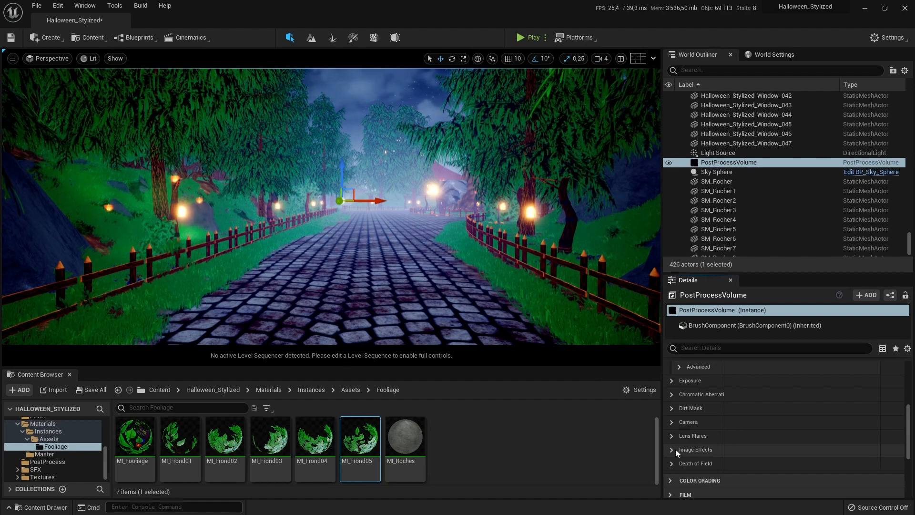
click(674, 449)
click(674, 448)
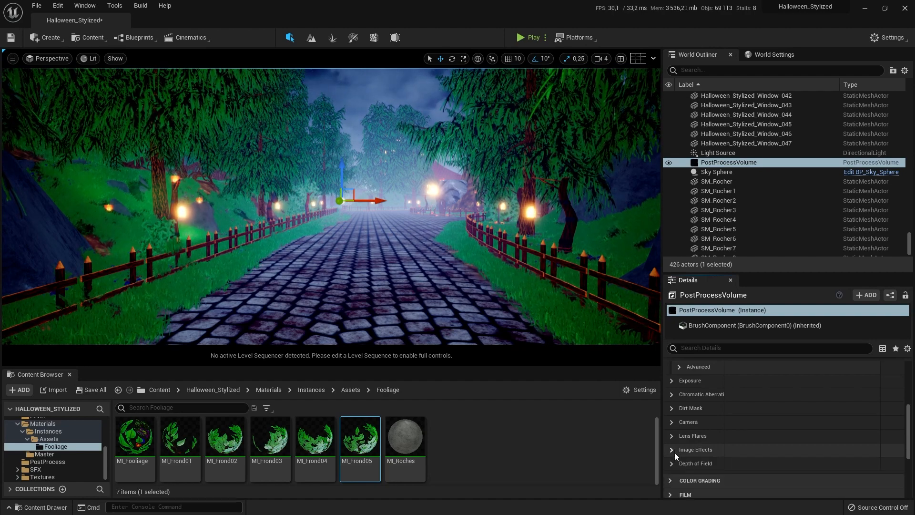
click(671, 462)
click(671, 461)
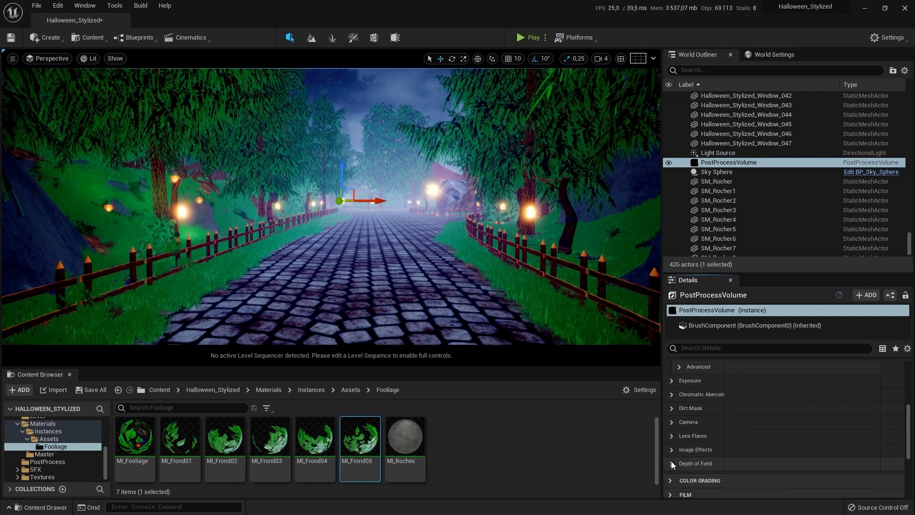
right_drag(542, 286, 544, 264)
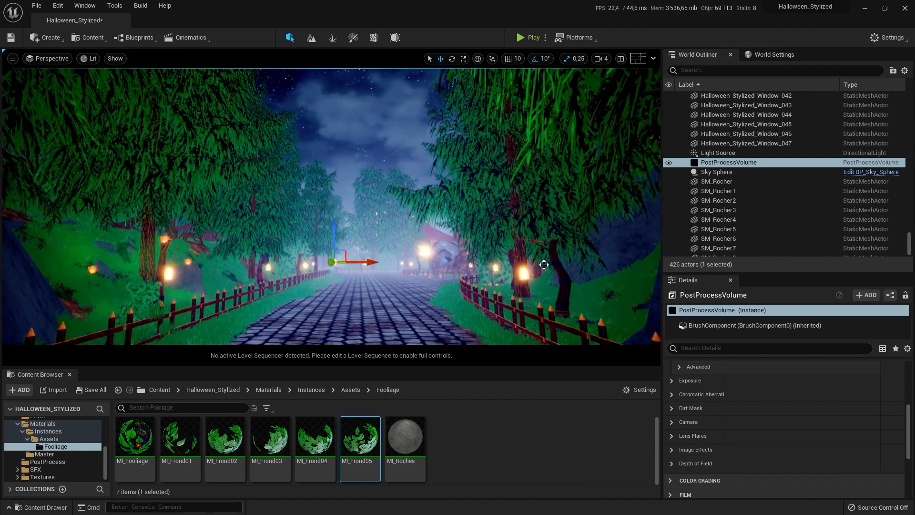